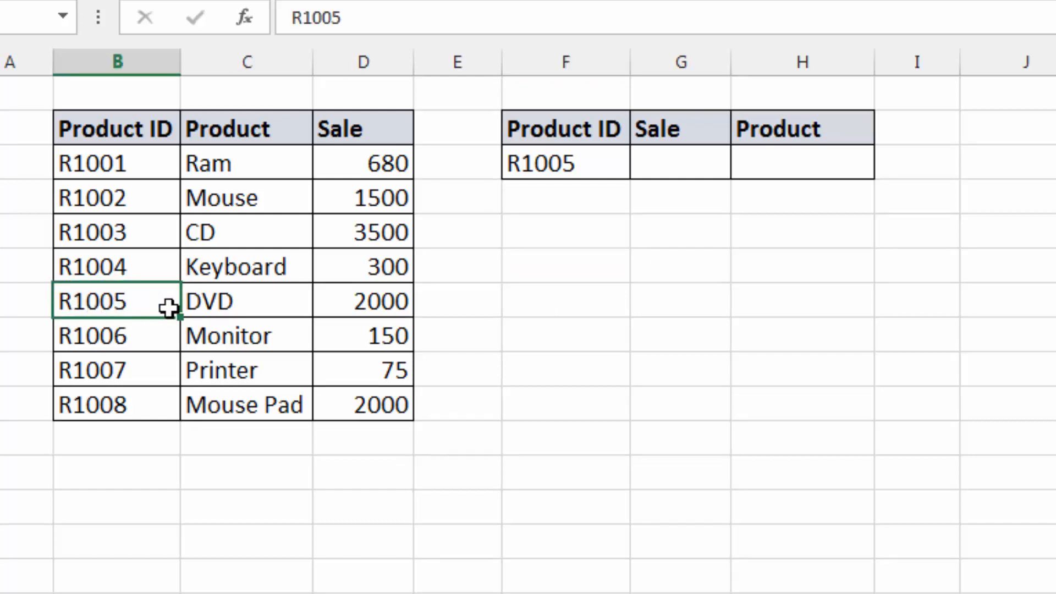
# Step: Examine the product table and the product ID, product and sale cells of the R1005 record
pyautogui.click(352, 301)
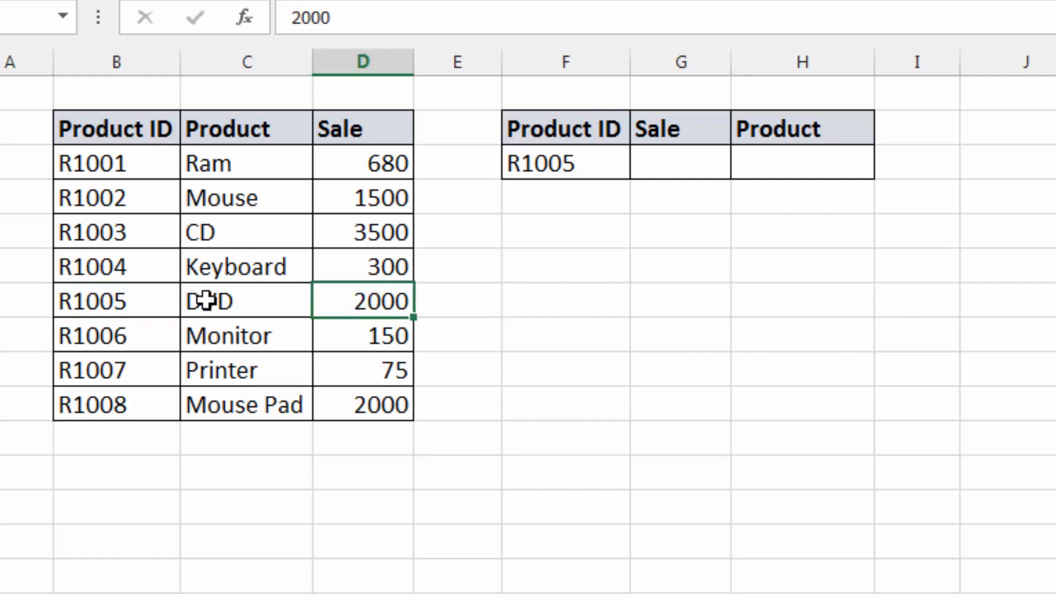
pyautogui.click(154, 300)
pyautogui.click(407, 305)
pyautogui.moveTo(81, 134); pyautogui.dragTo(379, 395)
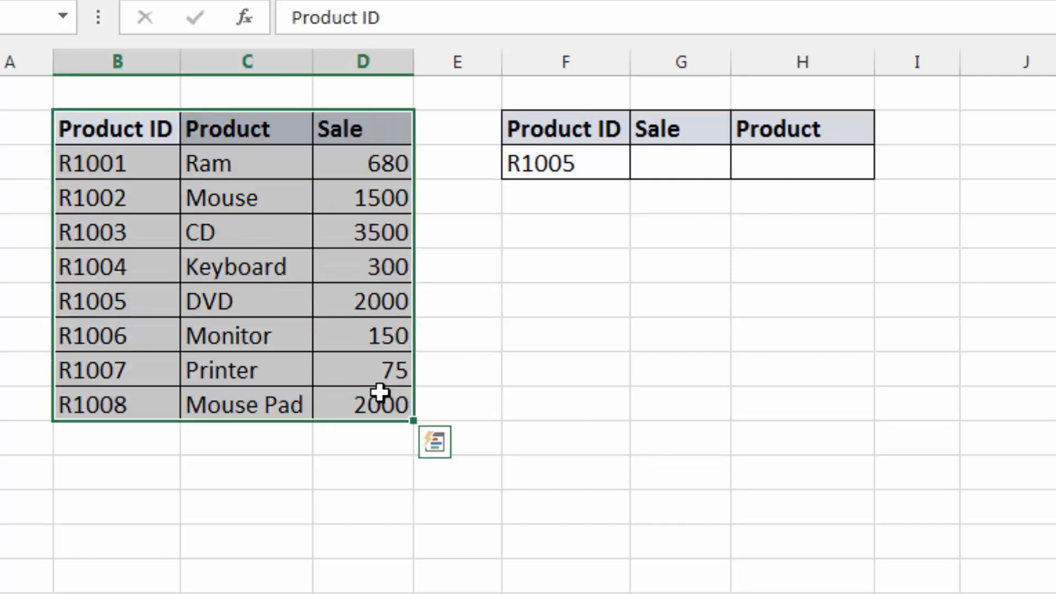
pyautogui.click(150, 305)
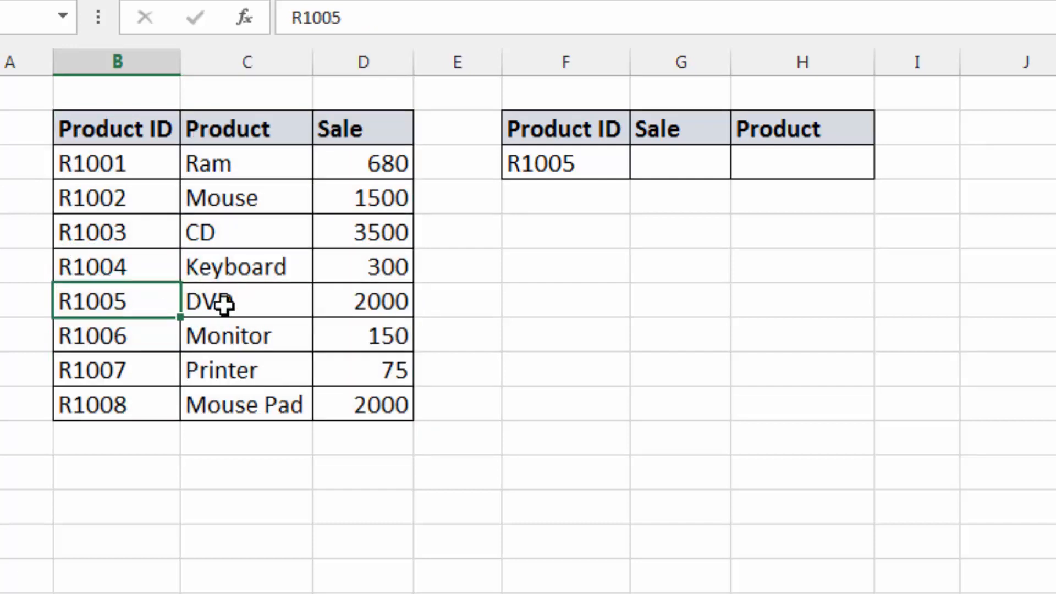
pyautogui.click(229, 304)
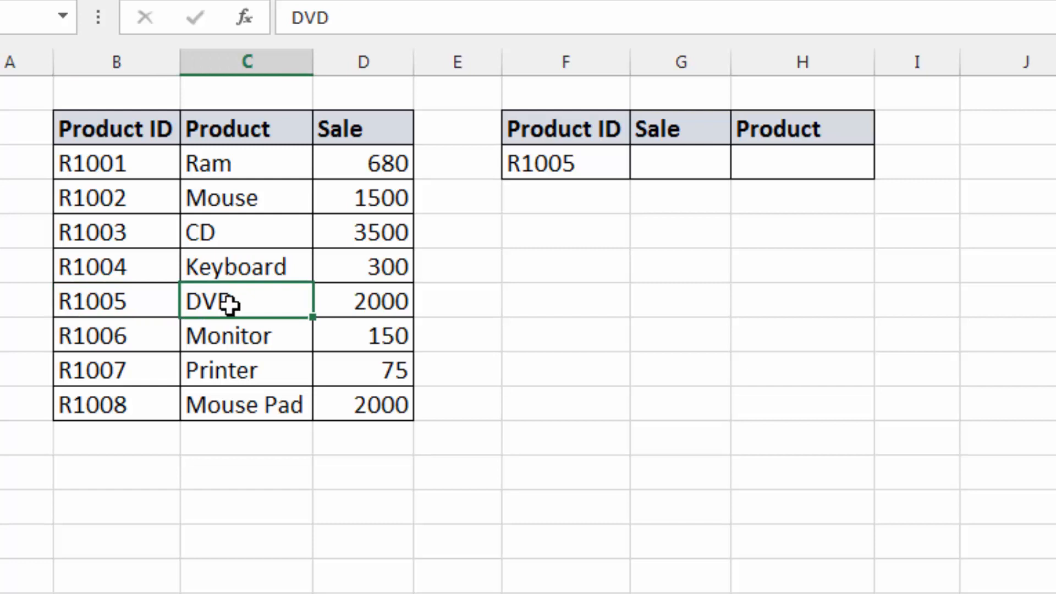
pyautogui.click(154, 302)
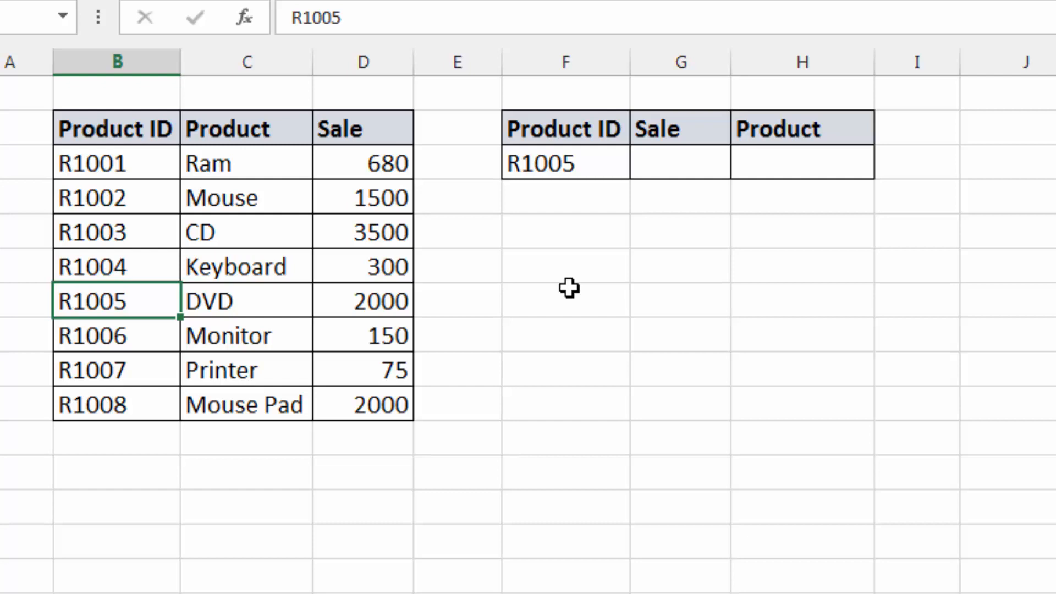
# Step: Enter the formula =LOOKUP(F3,B3:D10) in Sale cell G3 to return the sale for the product ID
pyautogui.click(654, 162)
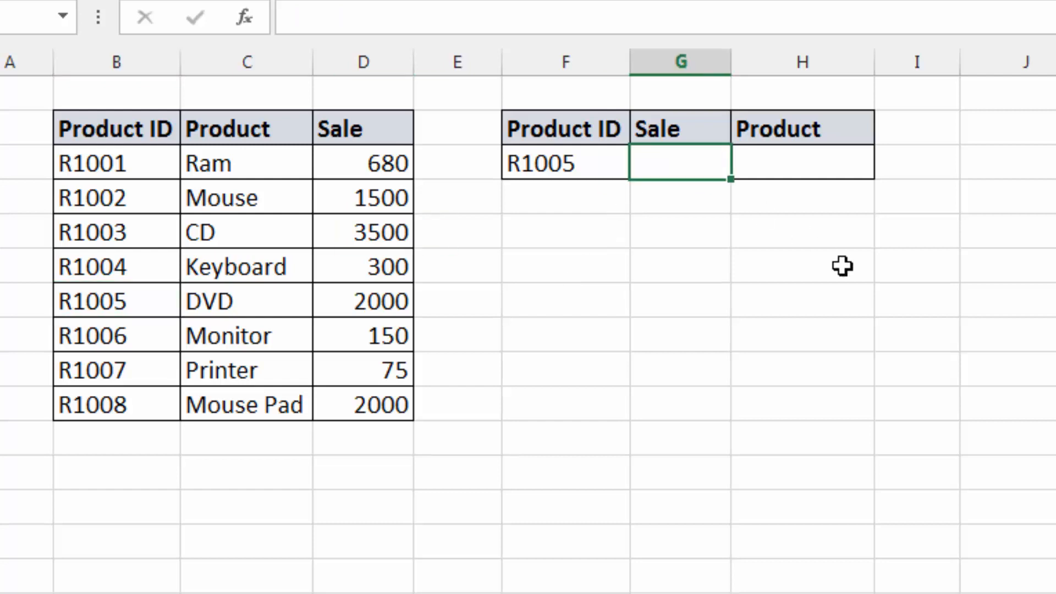
pyautogui.write('=lookup')
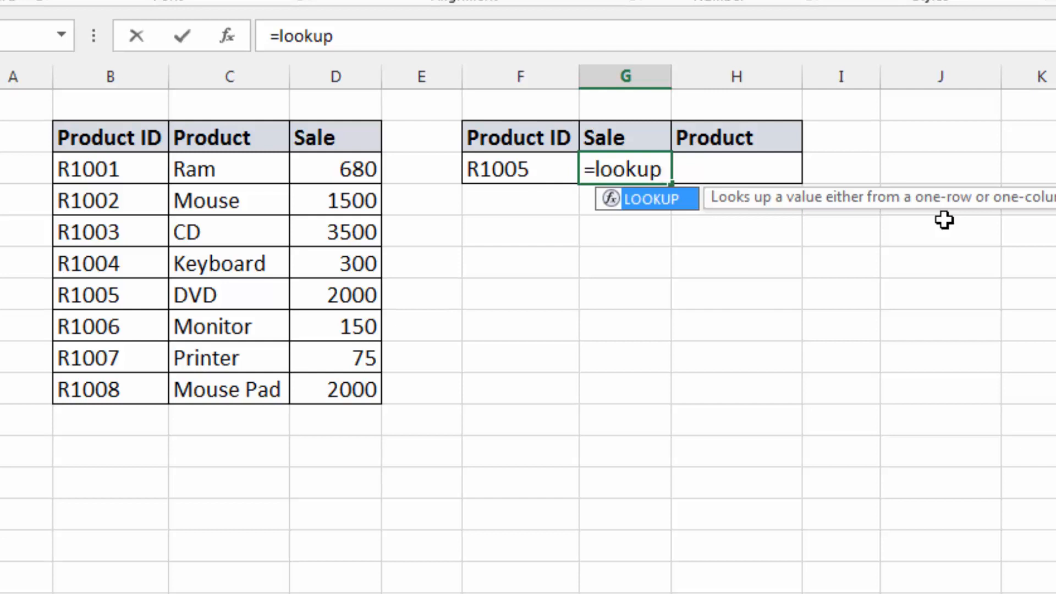
pyautogui.write('(')
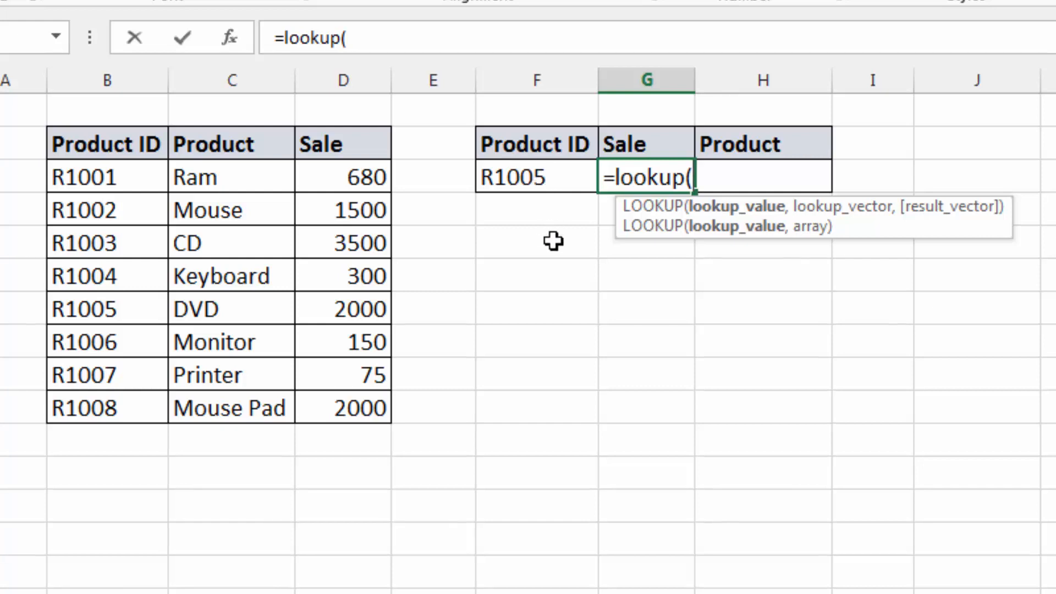
pyautogui.click(540, 179)
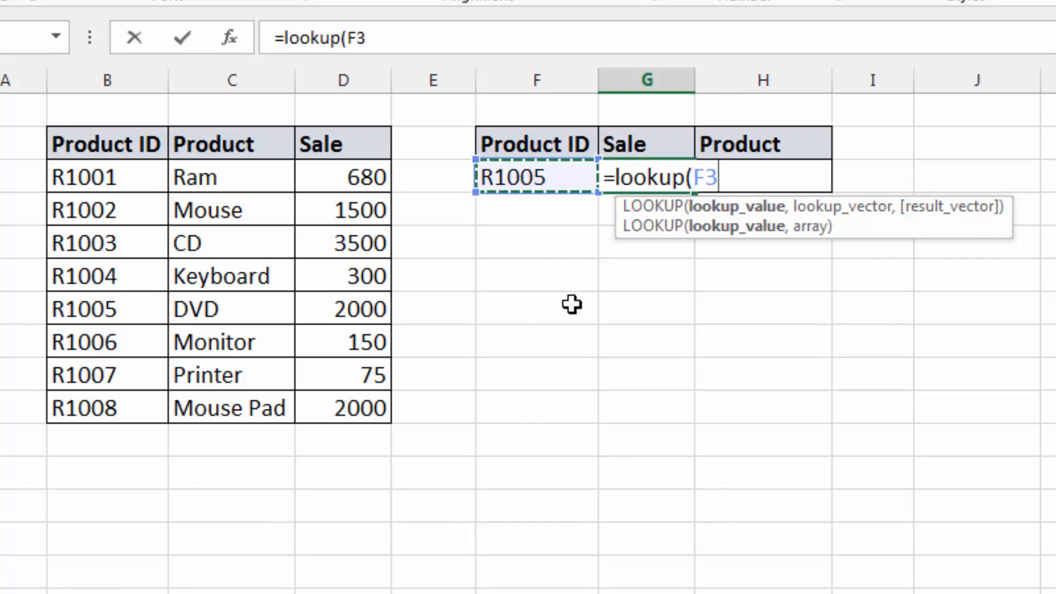
pyautogui.write(',')
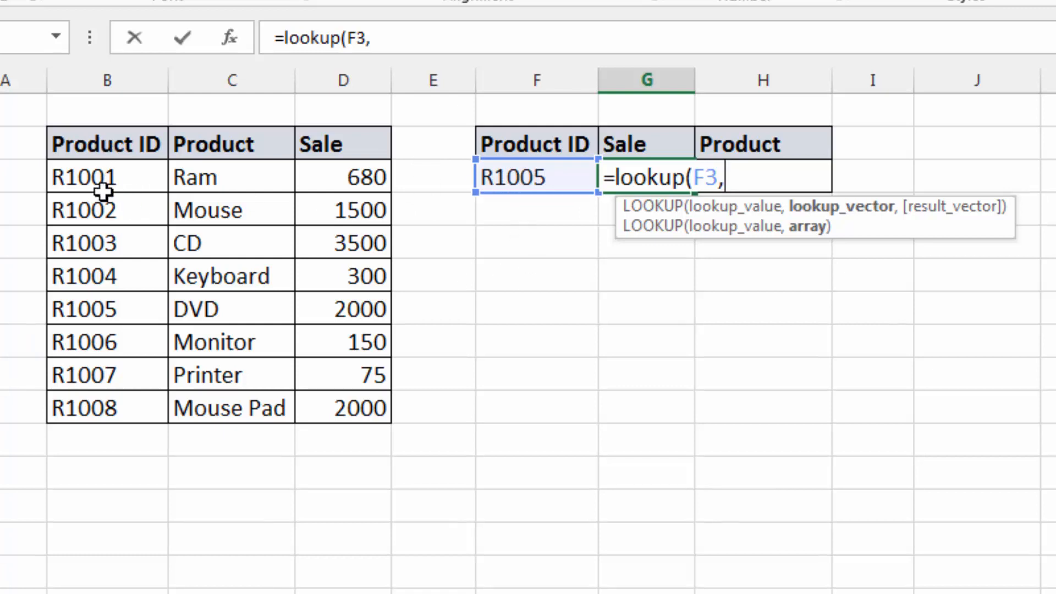
pyautogui.click(85, 184)
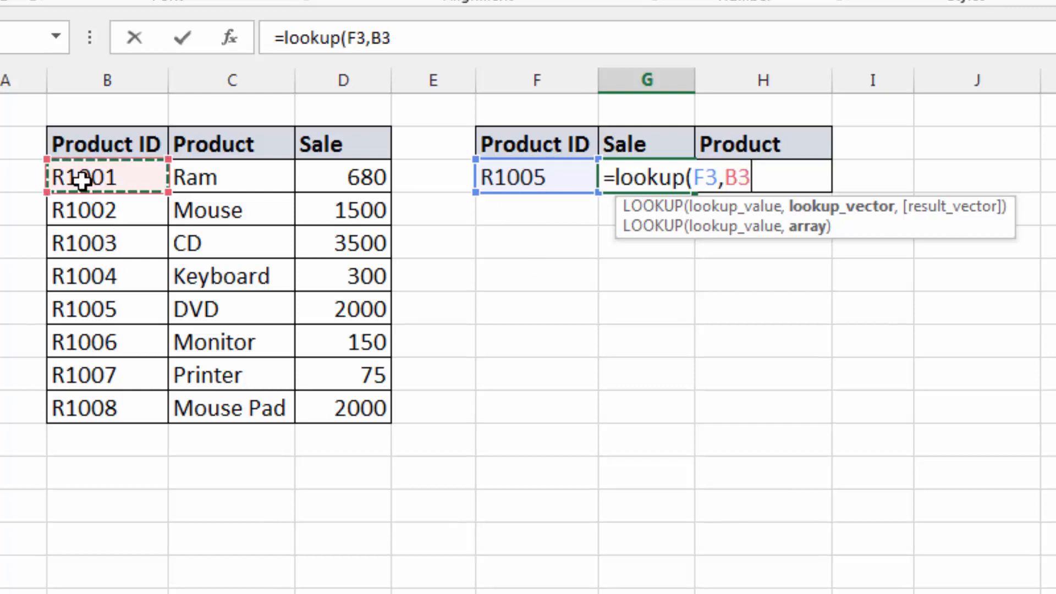
pyautogui.moveTo(87, 189); pyautogui.dragTo(339, 400)
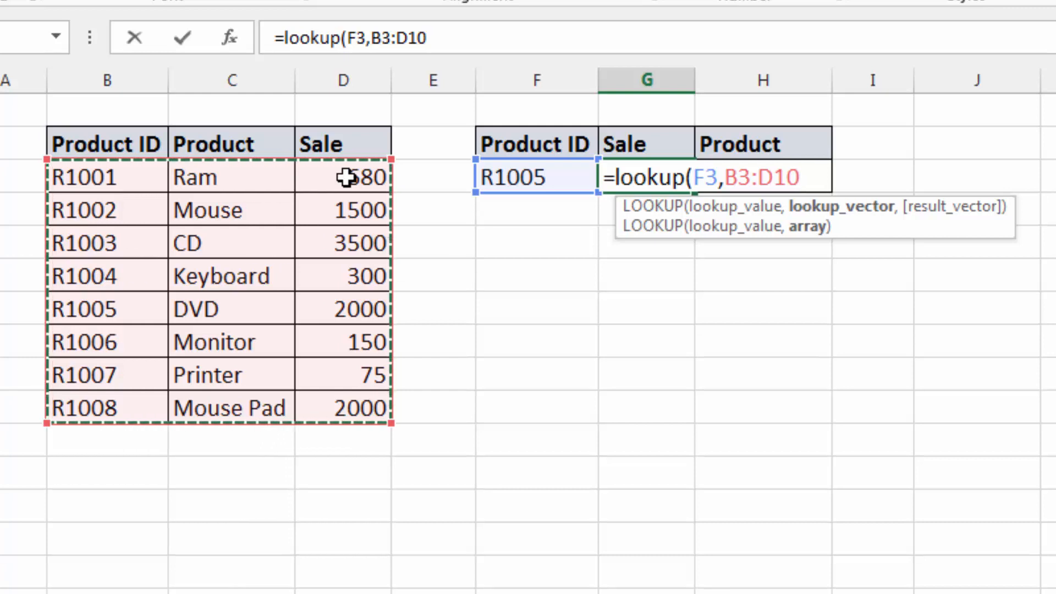
pyautogui.write(')')
pyautogui.press('Return')
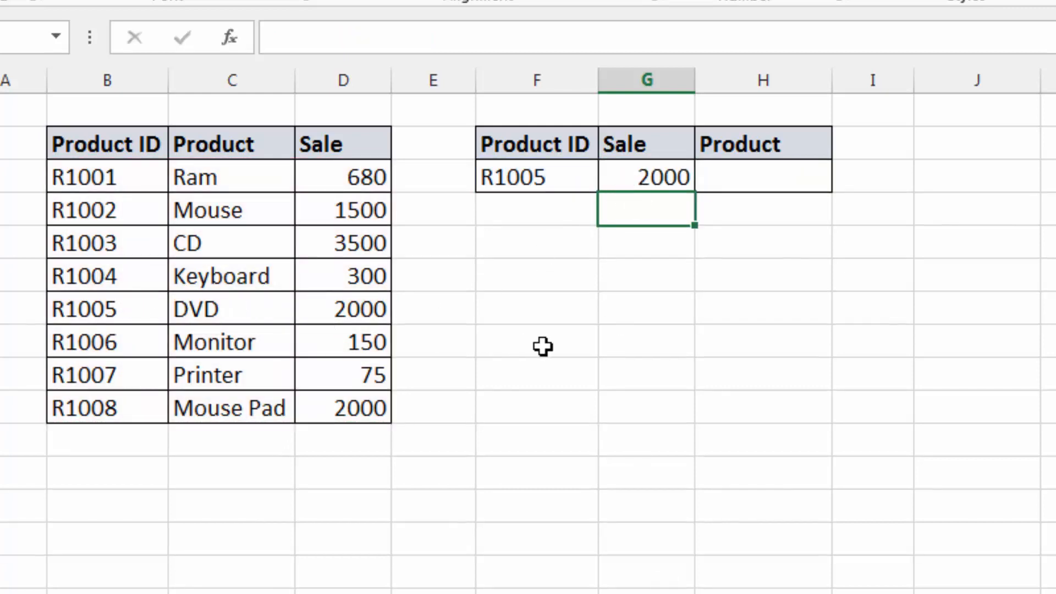
# Step: Change the lookup product ID in cell F3 to R1003
pyautogui.click(522, 181)
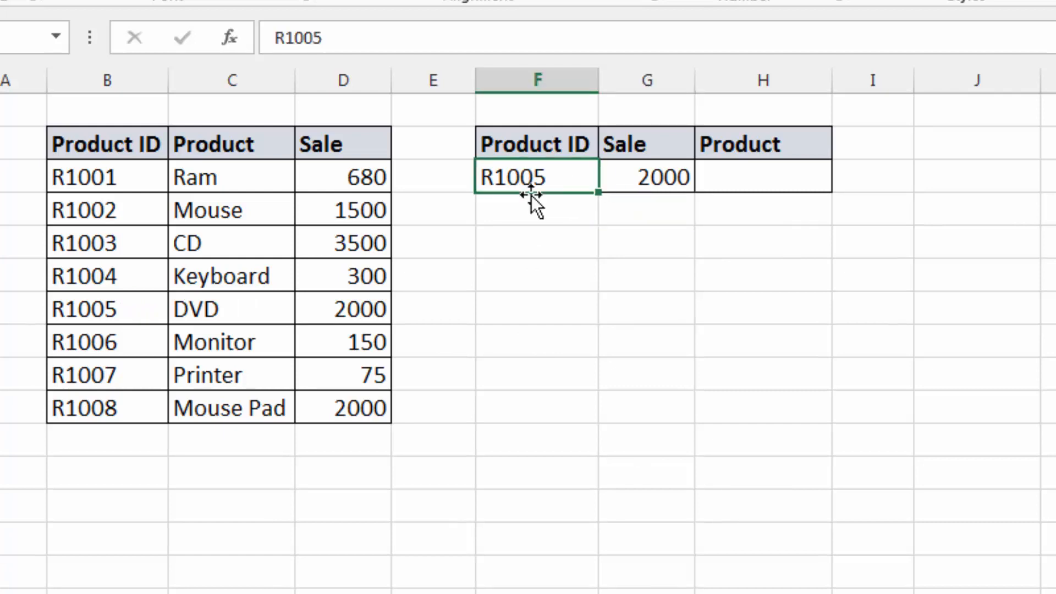
pyautogui.write('R100')
pyautogui.press('Return')
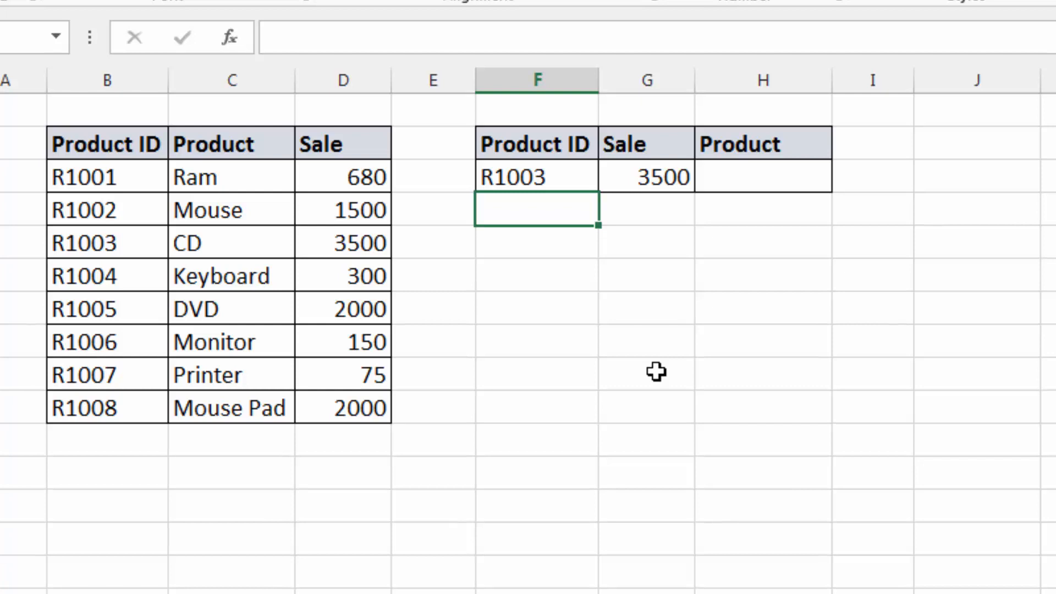
# Step: Begin a LOOKUP formula in Product cell H3, ready for its lookup value
pyautogui.click(750, 183)
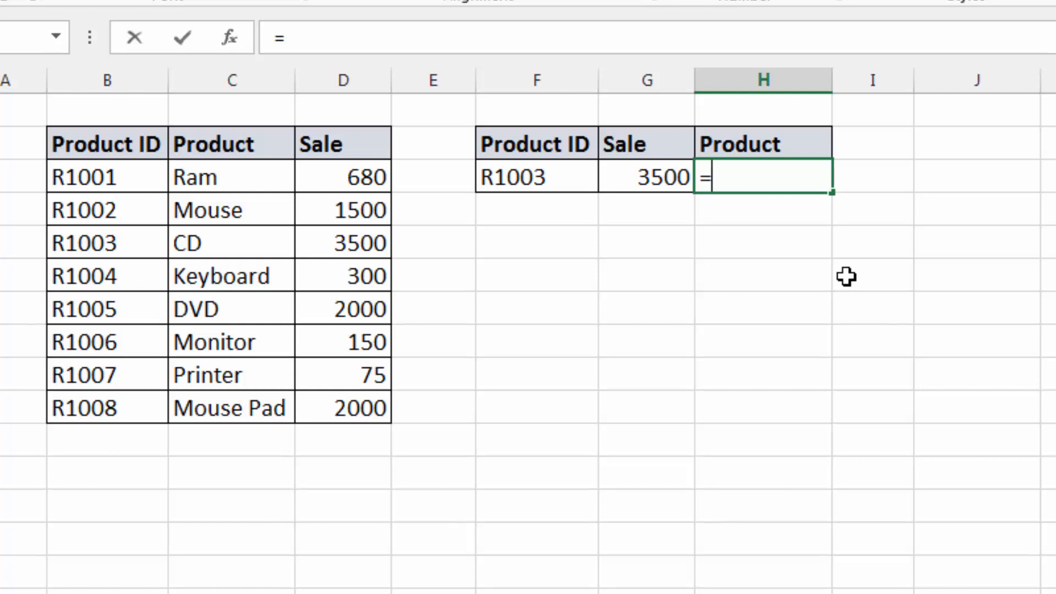
pyautogui.write('lookup(')
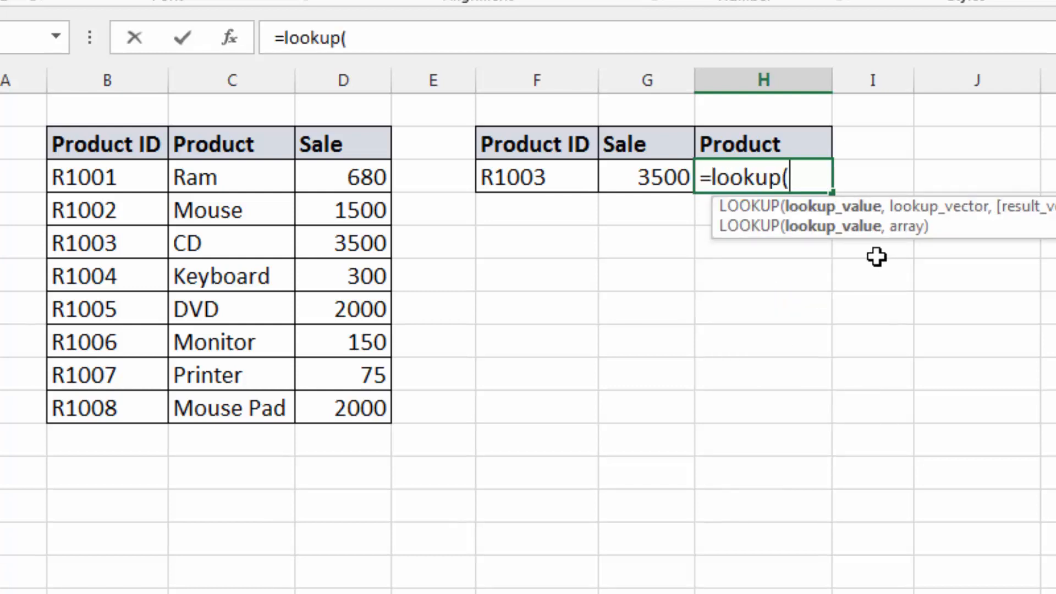
pyautogui.moveTo(95, 175); pyautogui.dragTo(217, 410)
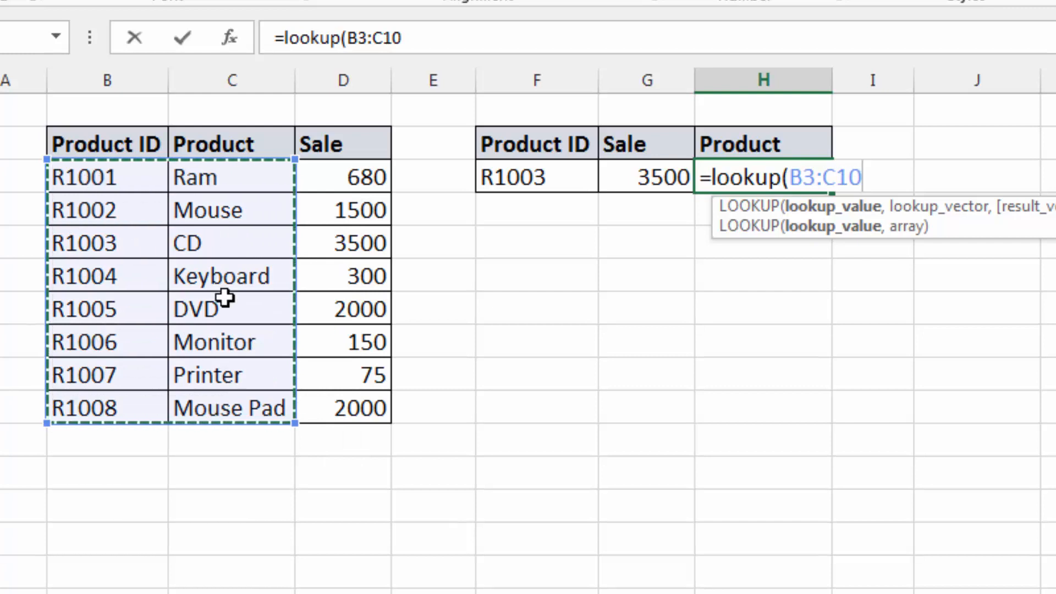
pyautogui.press('BackSpace')
pyautogui.press('BackSpace')
pyautogui.press('BackSpace')
pyautogui.press('BackSpace')
pyautogui.press('BackSpace')
pyautogui.press('BackSpace')
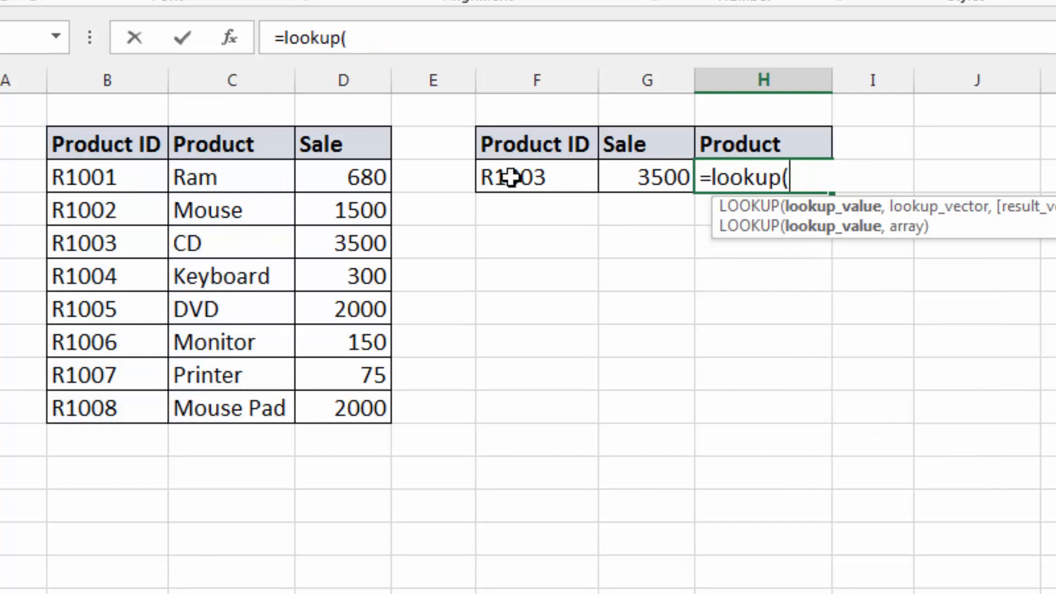
# Step: Complete the H3 formula as =LOOKUP(F3,B3:C10) to return the product name for the ID
pyautogui.click(509, 177)
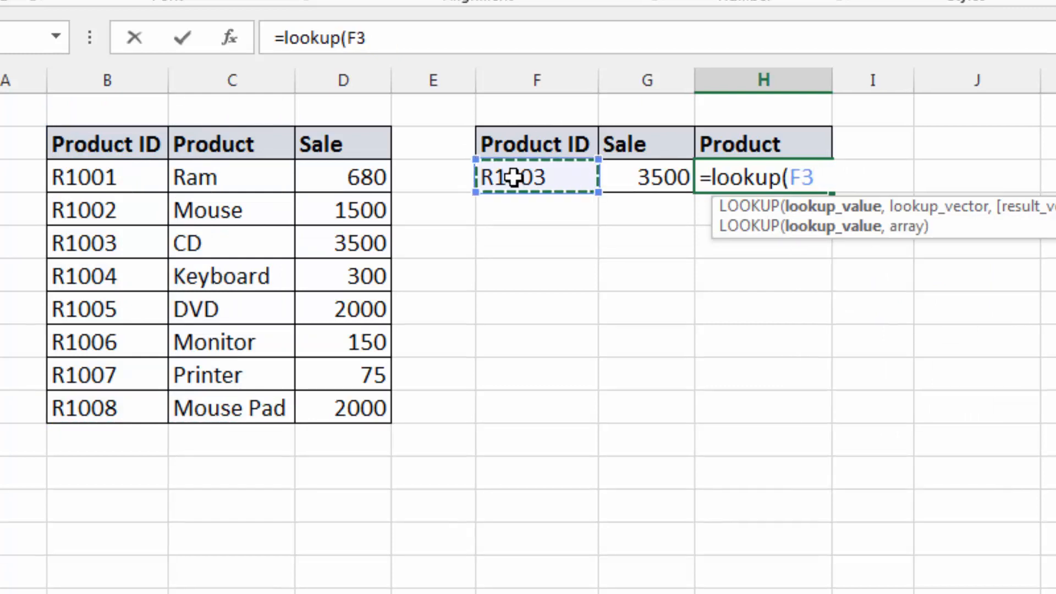
pyautogui.write(',')
pyautogui.click(119, 175)
pyautogui.moveTo(174, 220); pyautogui.dragTo(229, 403)
pyautogui.write(')')
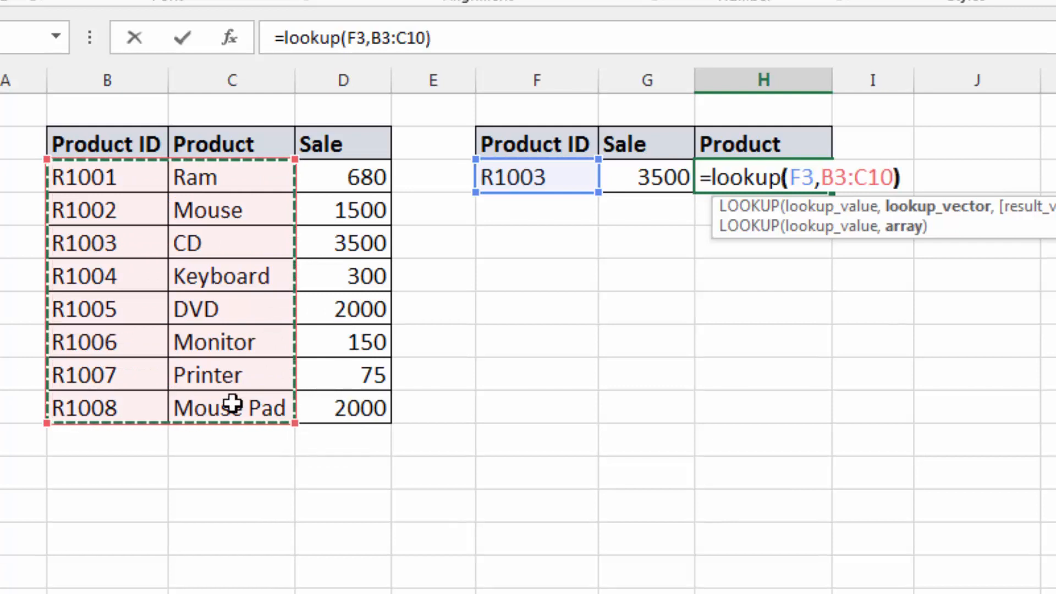
pyautogui.press('Return')
pyautogui.click(772, 175)
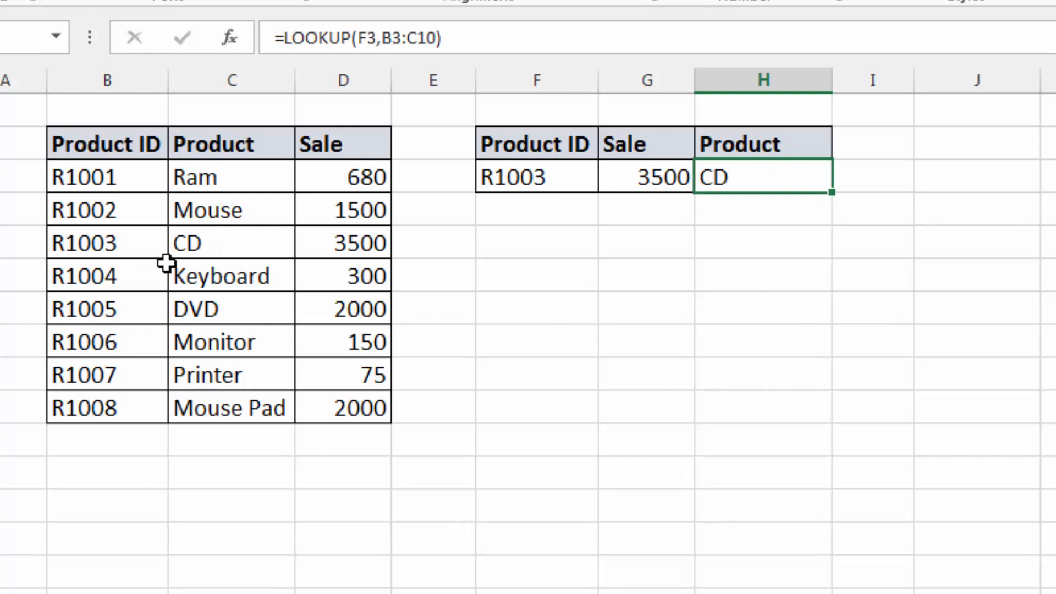
# Step: Copy the lookup table F2:H3 to F6 and clear the copied formulas in G7 and H7
pyautogui.moveTo(505, 146); pyautogui.dragTo(750, 165)
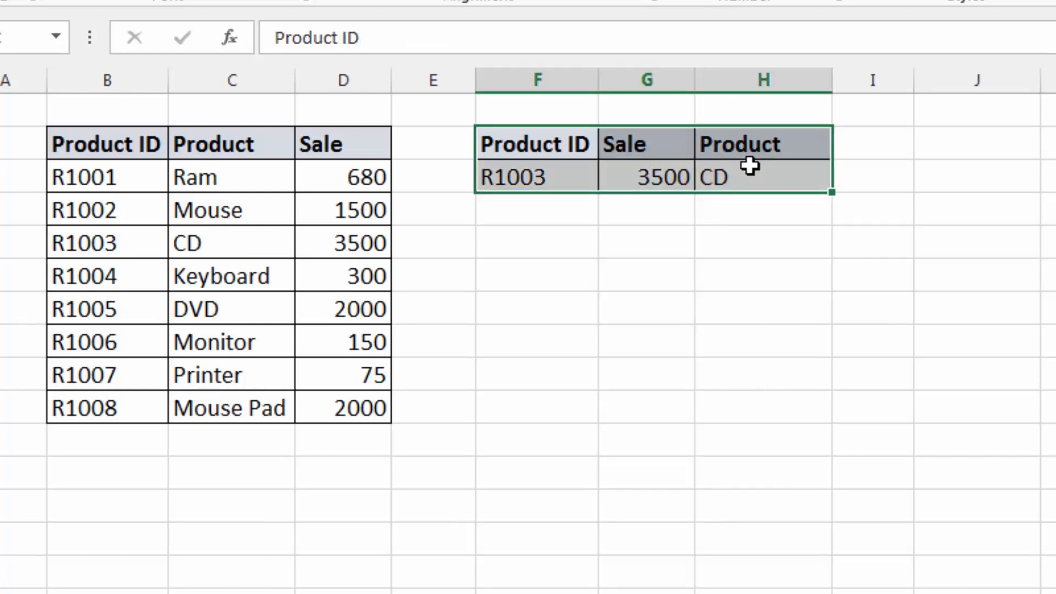
pyautogui.hotkey('ctrl', 'c')
pyautogui.click(542, 278)
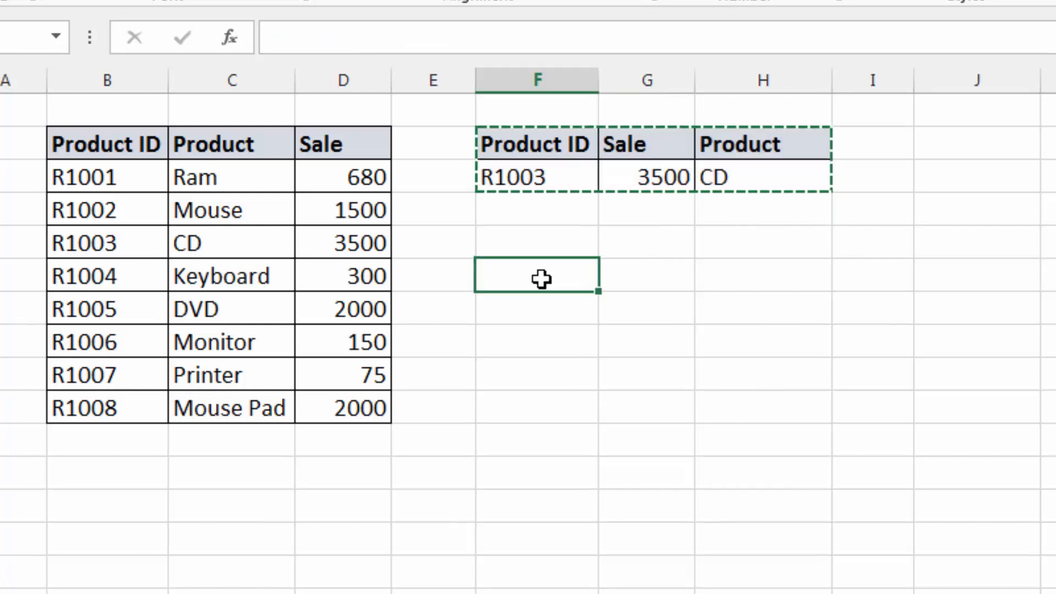
pyautogui.hotkey('ctrl', 'v')
pyautogui.moveTo(650, 307); pyautogui.dragTo(738, 307)
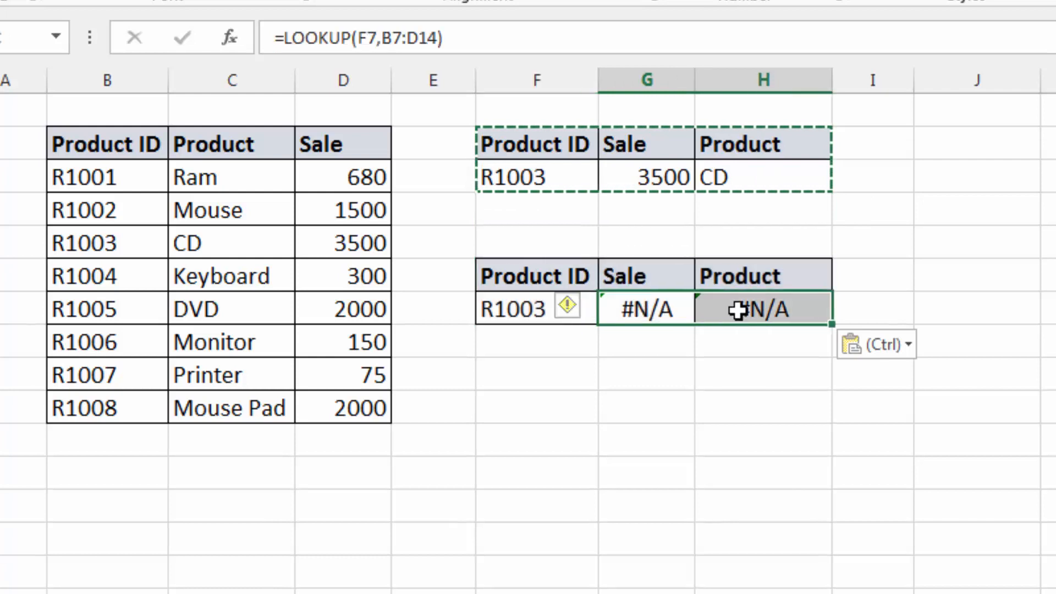
pyautogui.press('Delete')
# Step: Enter the vector-form formula =LOOKUP(F7,B3:B10,D3:D10) in Sale cell G7 of the second lookup table
pyautogui.click(637, 313)
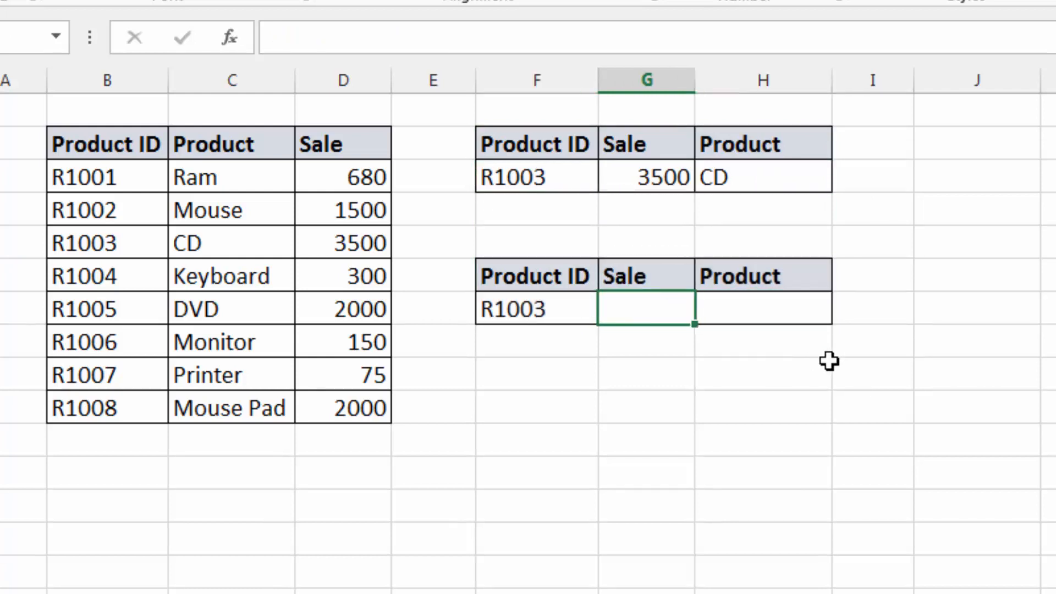
pyautogui.write('=lookup')
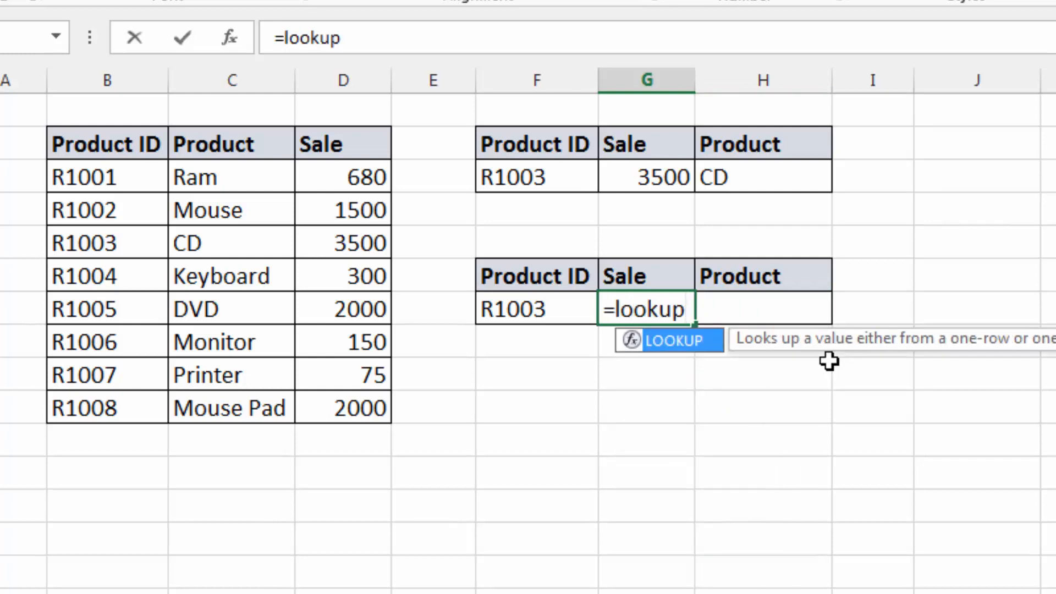
pyautogui.write('(')
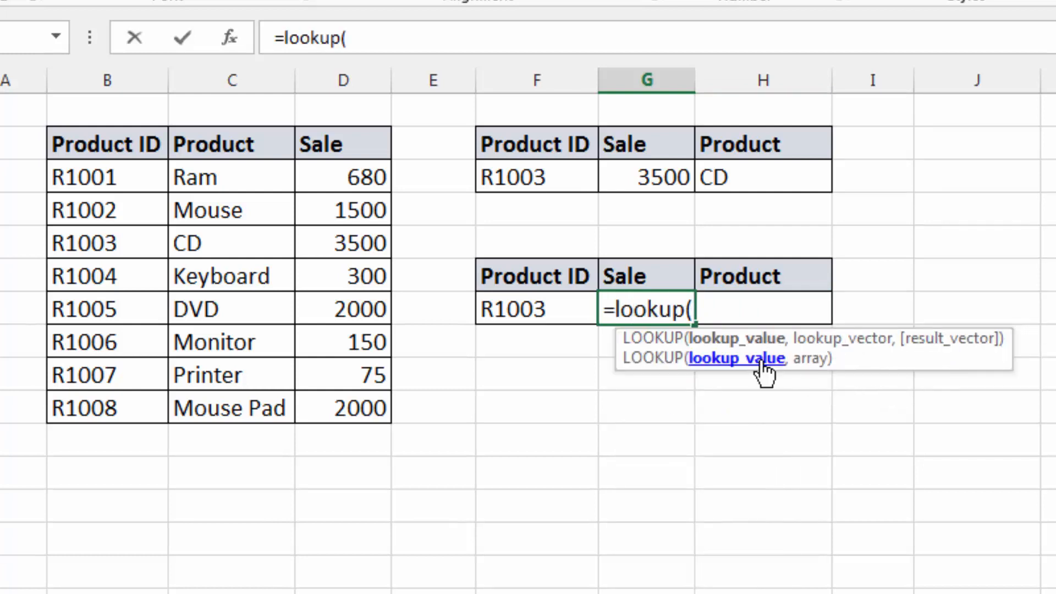
pyautogui.click(545, 310)
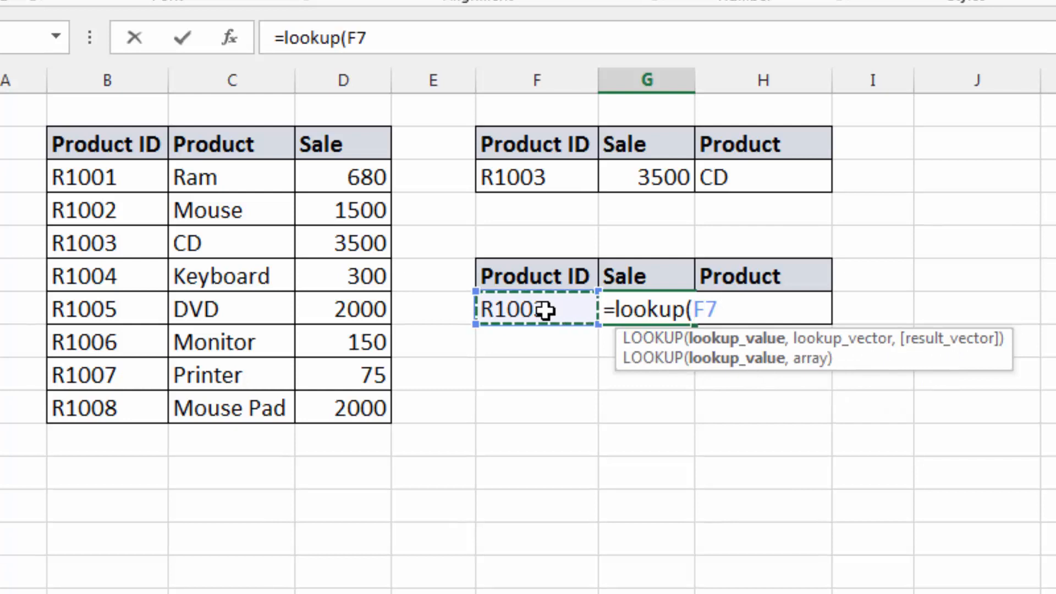
pyautogui.write(',')
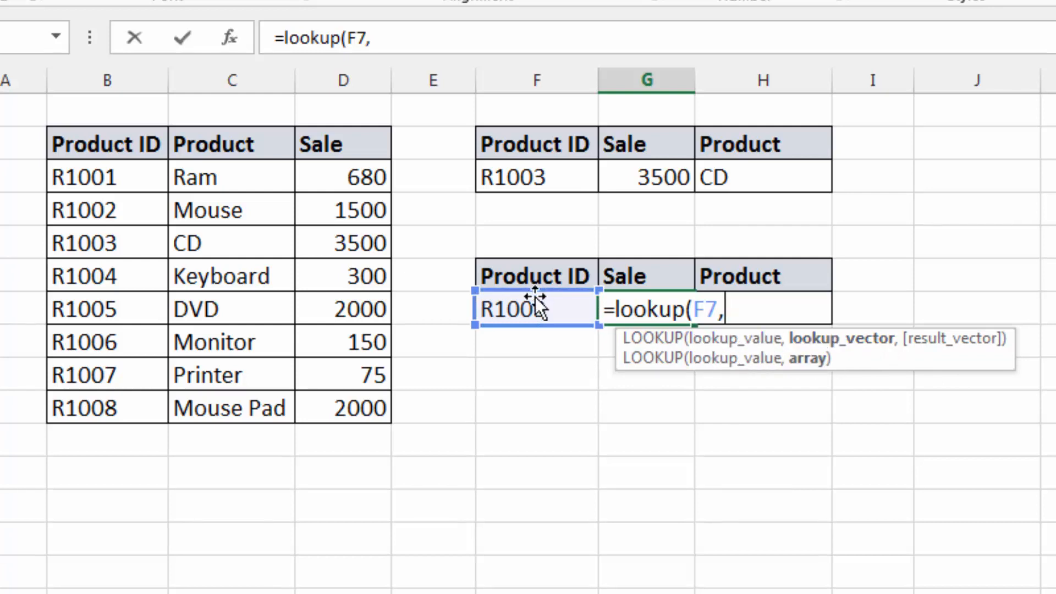
pyautogui.moveTo(96, 175); pyautogui.dragTo(97, 395)
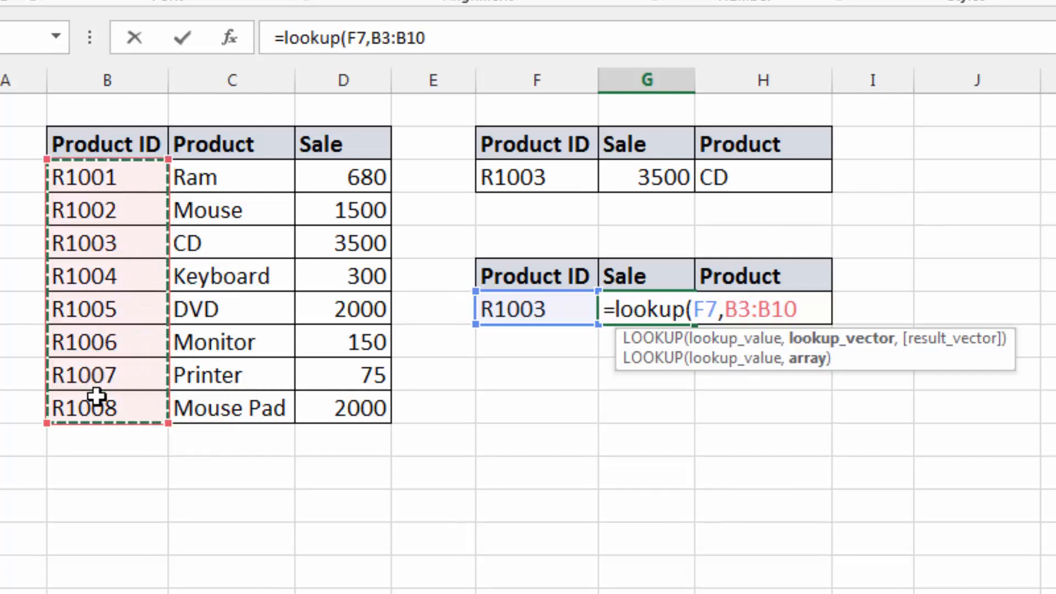
pyautogui.write(',')
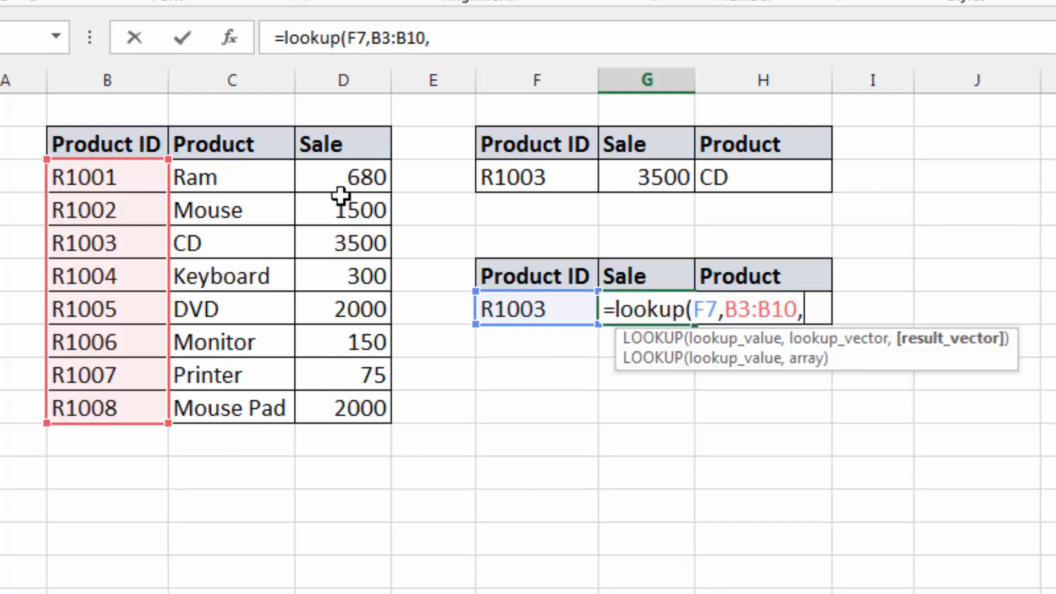
pyautogui.moveTo(345, 172); pyautogui.dragTo(345, 395)
pyautogui.write(')')
pyautogui.press('Return')
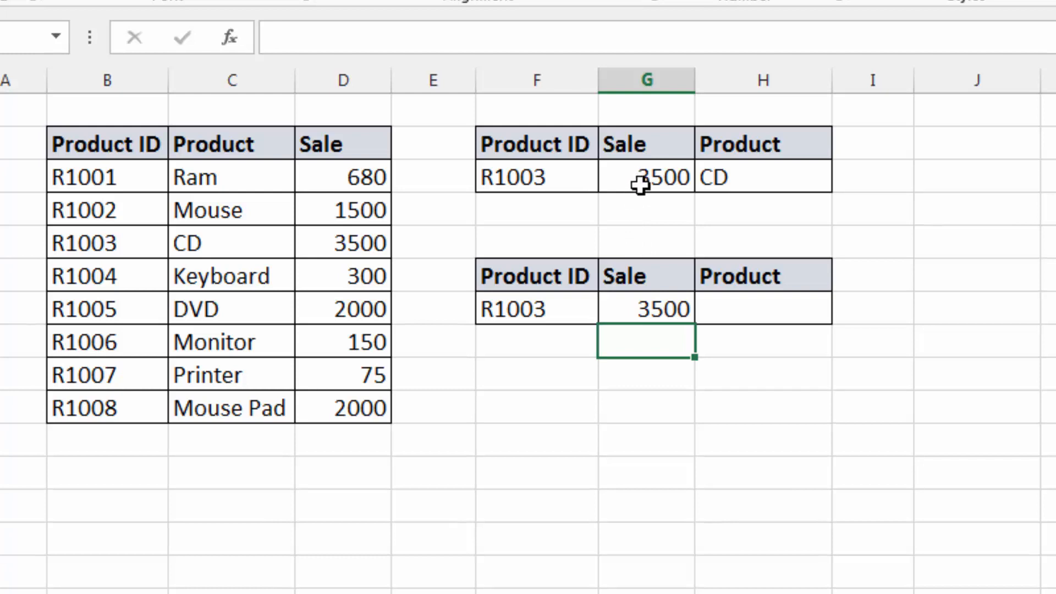
# Step: Review the array-form formulas in G3 and H3 and the product ID range B3:B10 in the source table
pyautogui.click(671, 175)
pyautogui.click(713, 176)
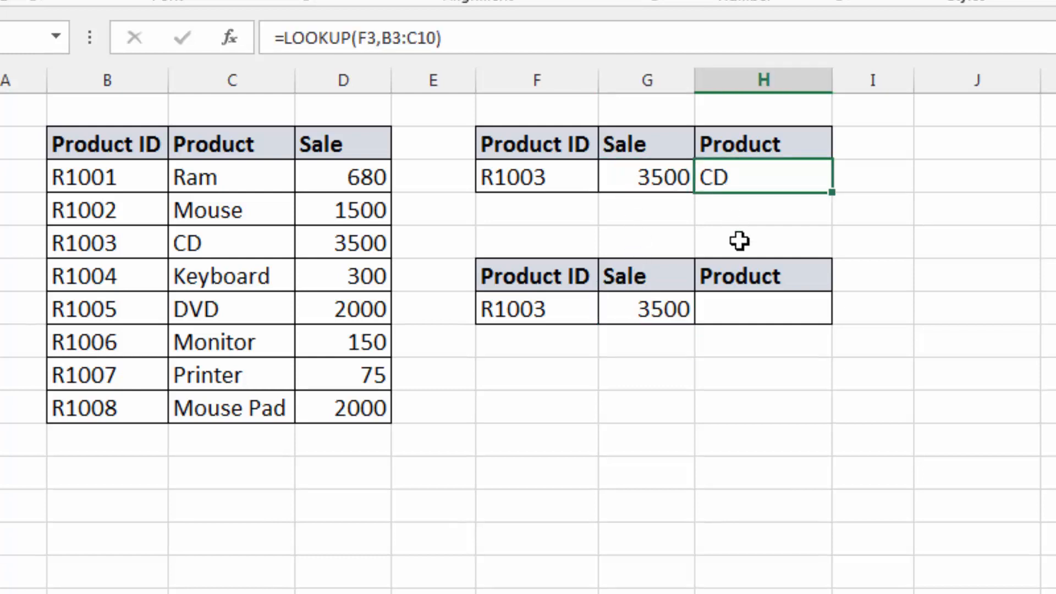
pyautogui.moveTo(104, 175); pyautogui.dragTo(111, 394)
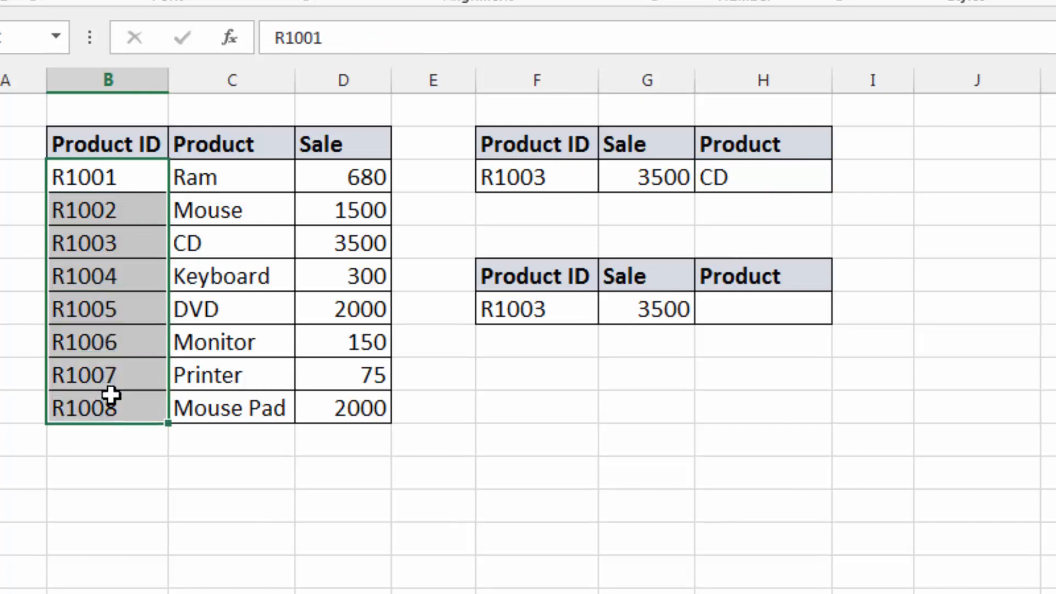
# Step: Copy the Product header from C2 to F9 and the Product ID header from B2 to H9
pyautogui.click(87, 209)
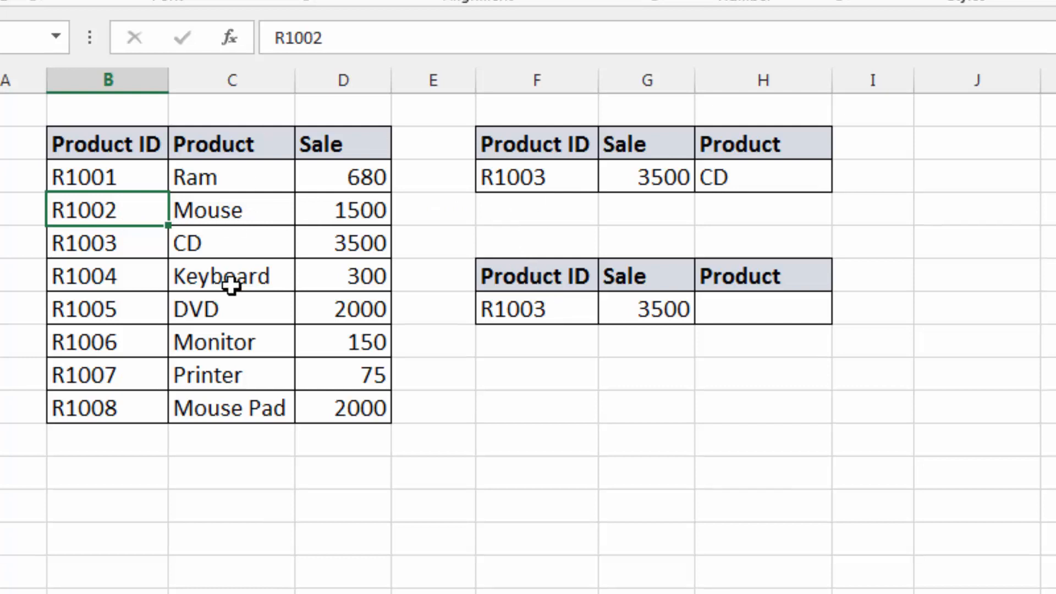
pyautogui.click(243, 177)
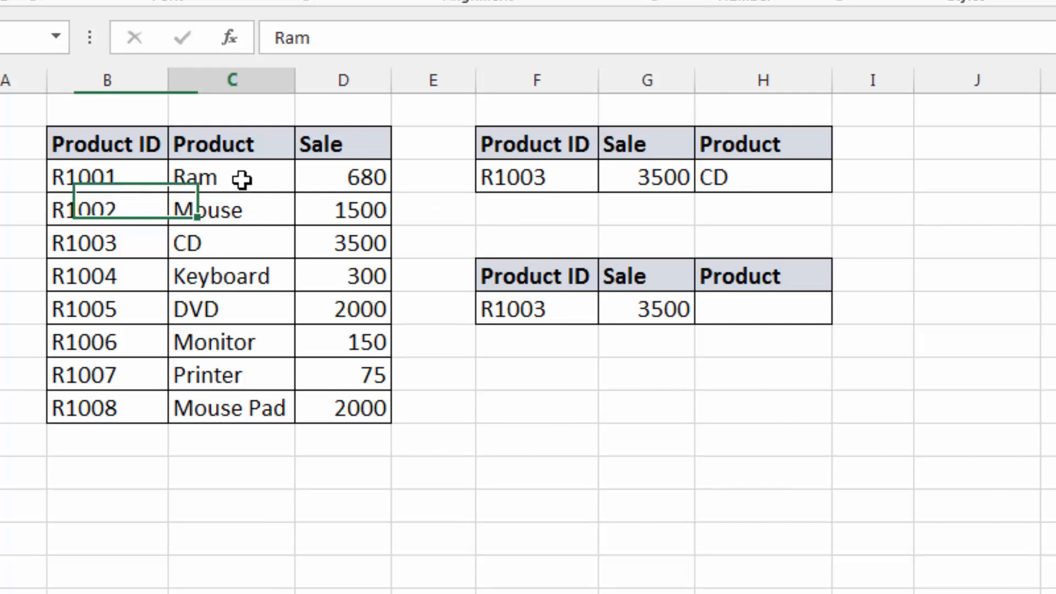
pyautogui.click(245, 144)
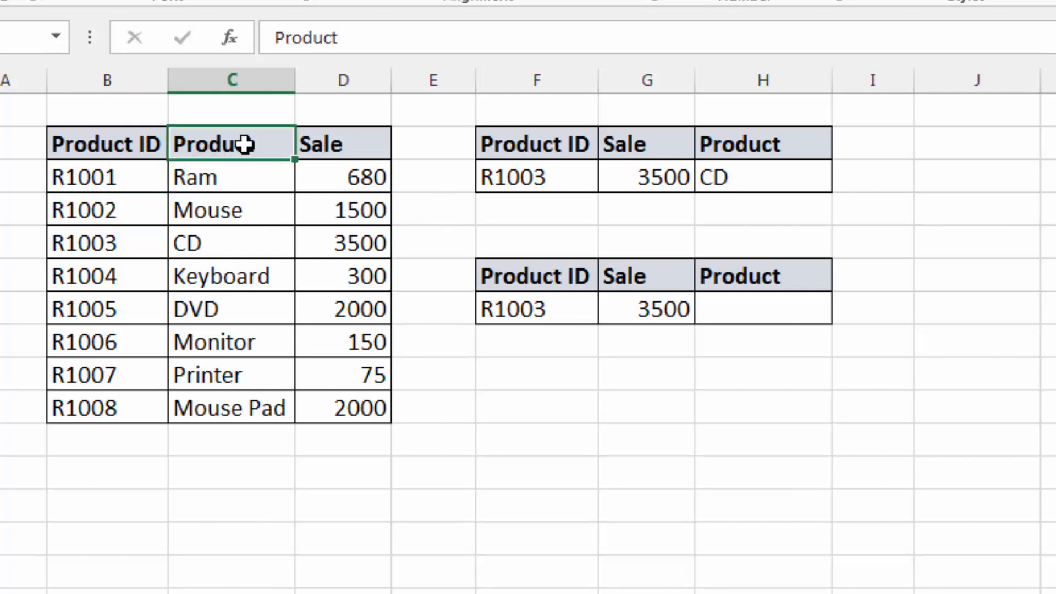
pyautogui.hotkey('ctrl', 'c')
pyautogui.click(507, 370)
pyautogui.hotkey('ctrl', 'v')
pyautogui.click(151, 154)
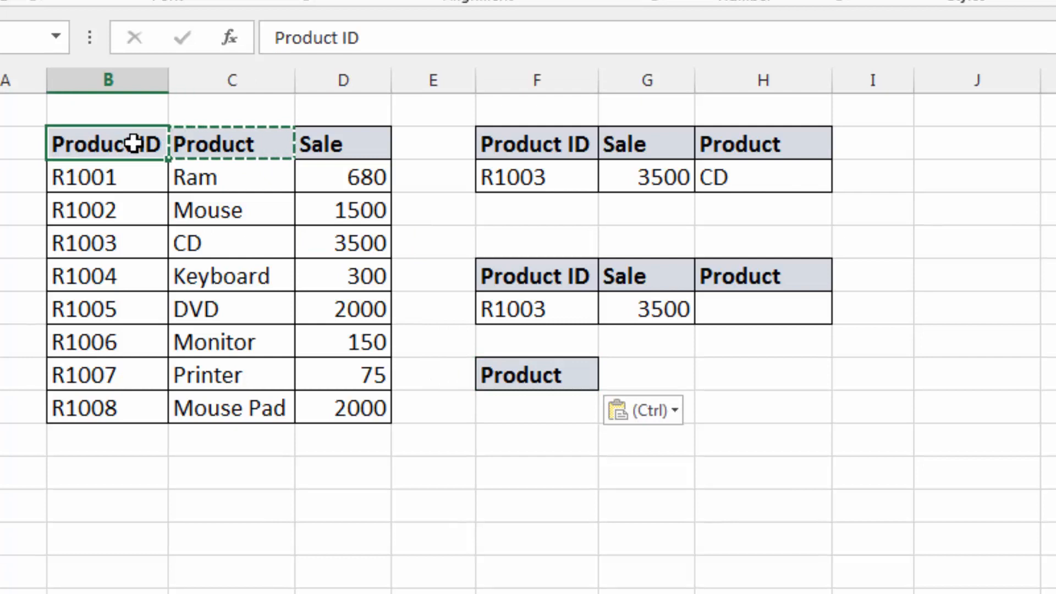
pyautogui.hotkey('ctrl', 'c')
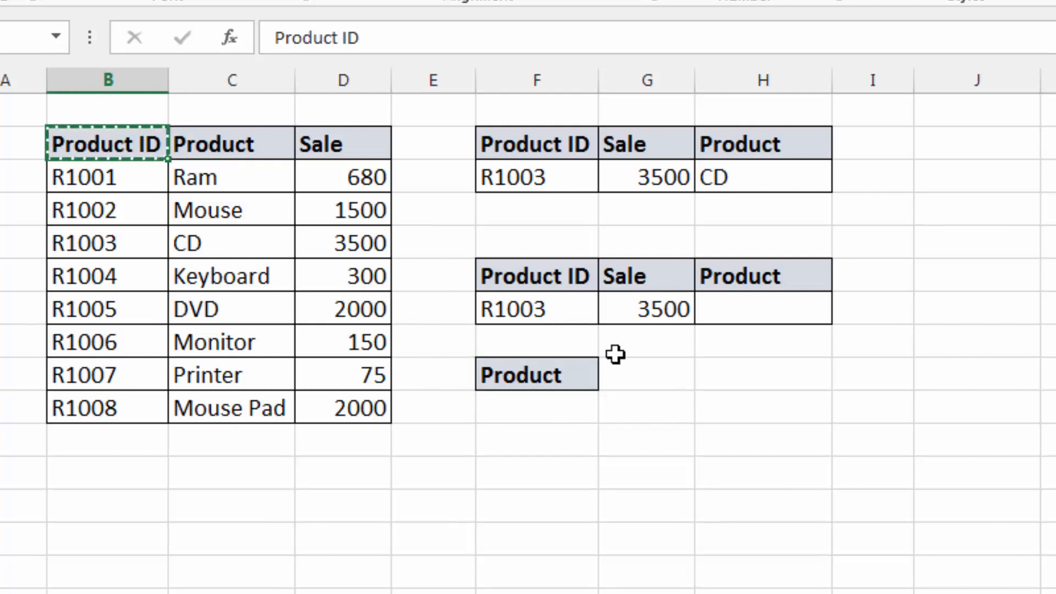
pyautogui.click(700, 373)
pyautogui.hotkey('ctrl', 'v')
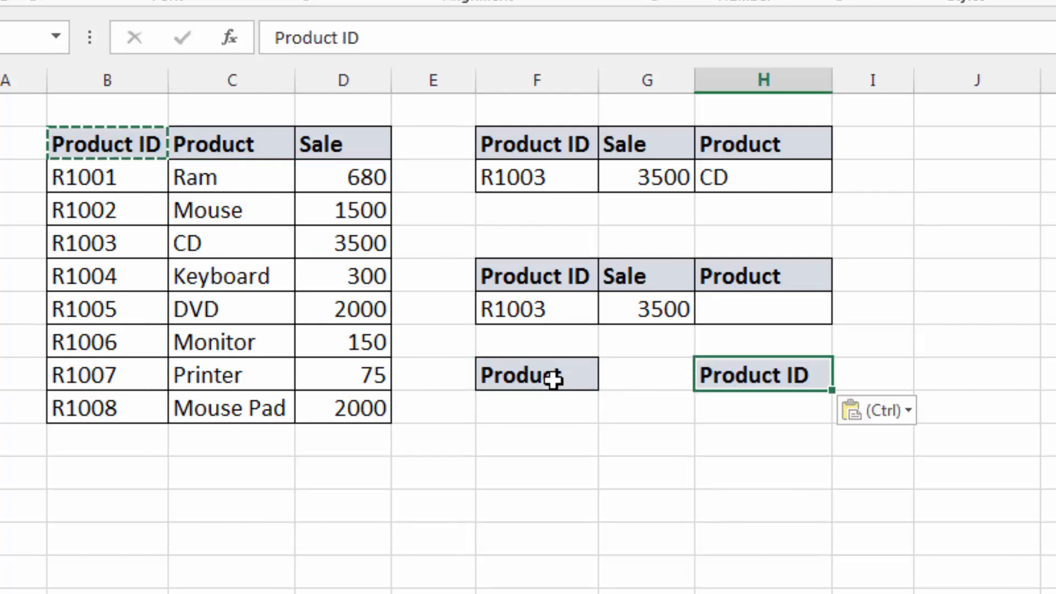
# Step: Enter the reverse vector-form formula =LOOKUP(F10,C3:C10,B3:B10) in H10 under the new Product ID header
pyautogui.click(534, 377)
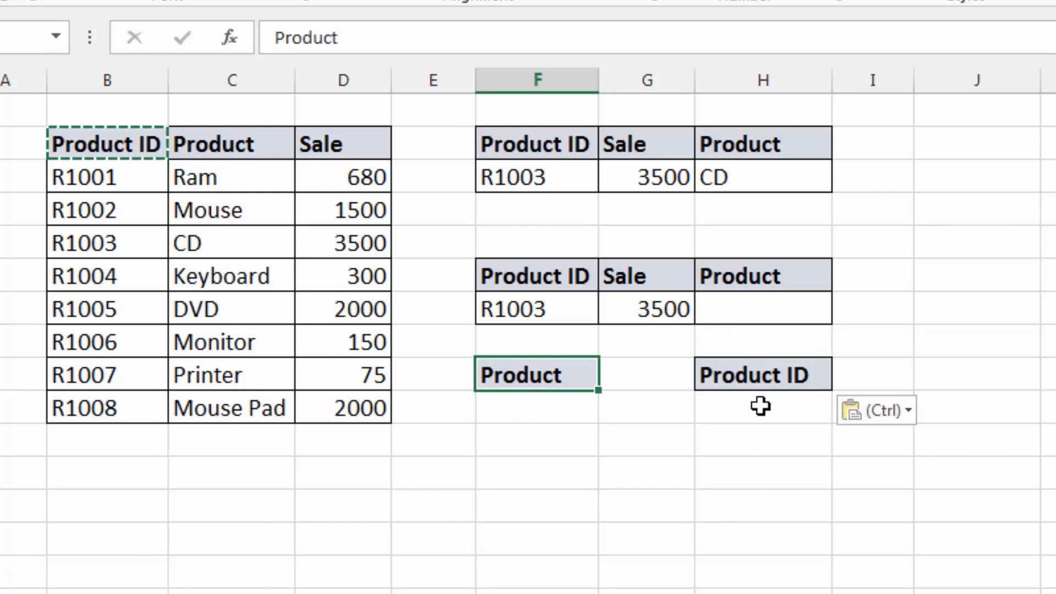
pyautogui.moveTo(220, 177); pyautogui.dragTo(214, 308)
pyautogui.moveTo(85, 172); pyautogui.dragTo(88, 343)
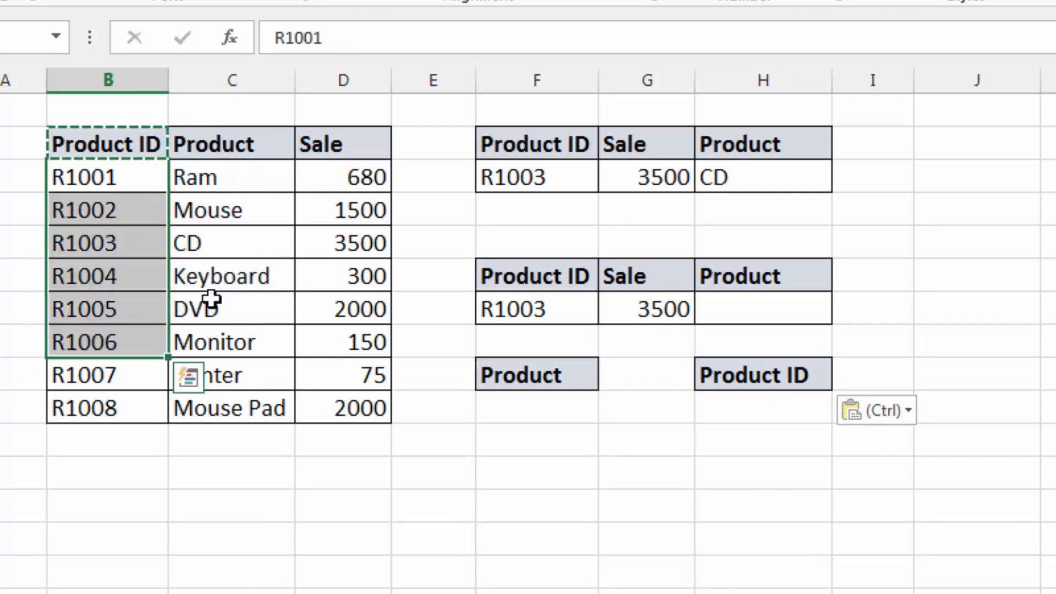
pyautogui.click(740, 412)
pyautogui.write('=')
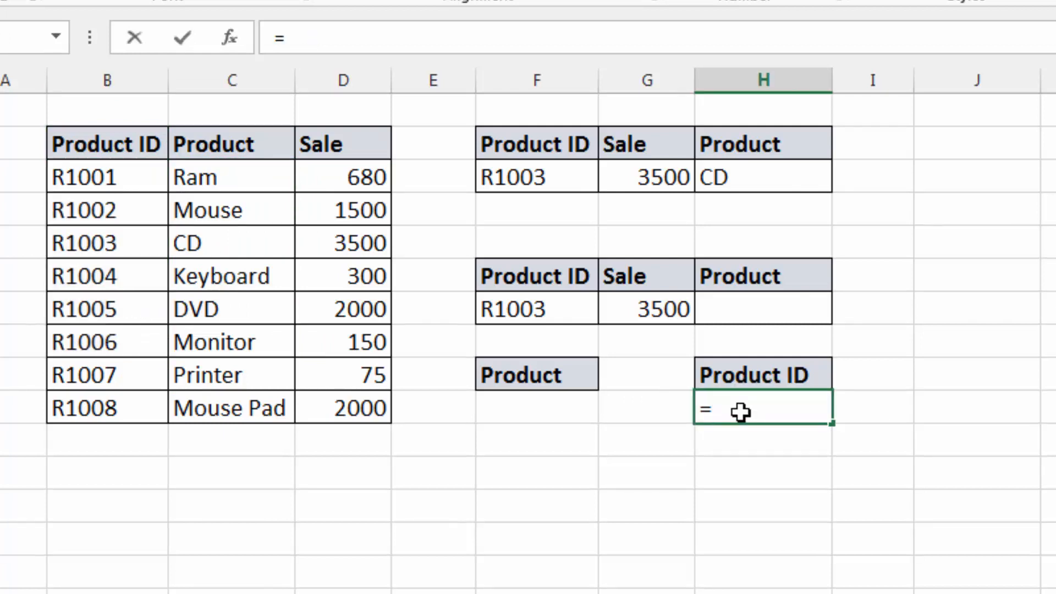
pyautogui.write('lookup(')
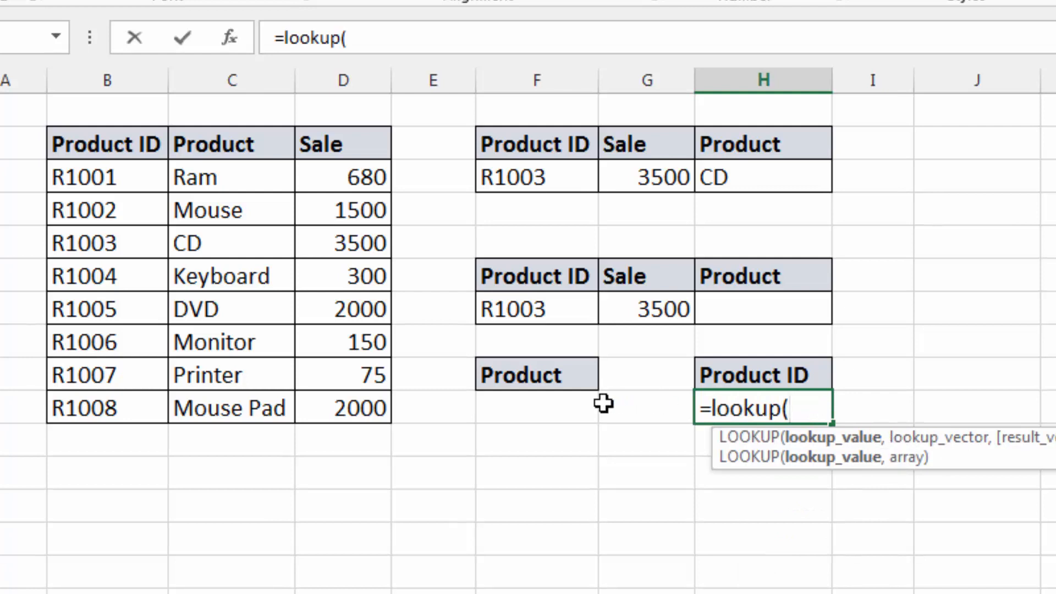
pyautogui.click(560, 406)
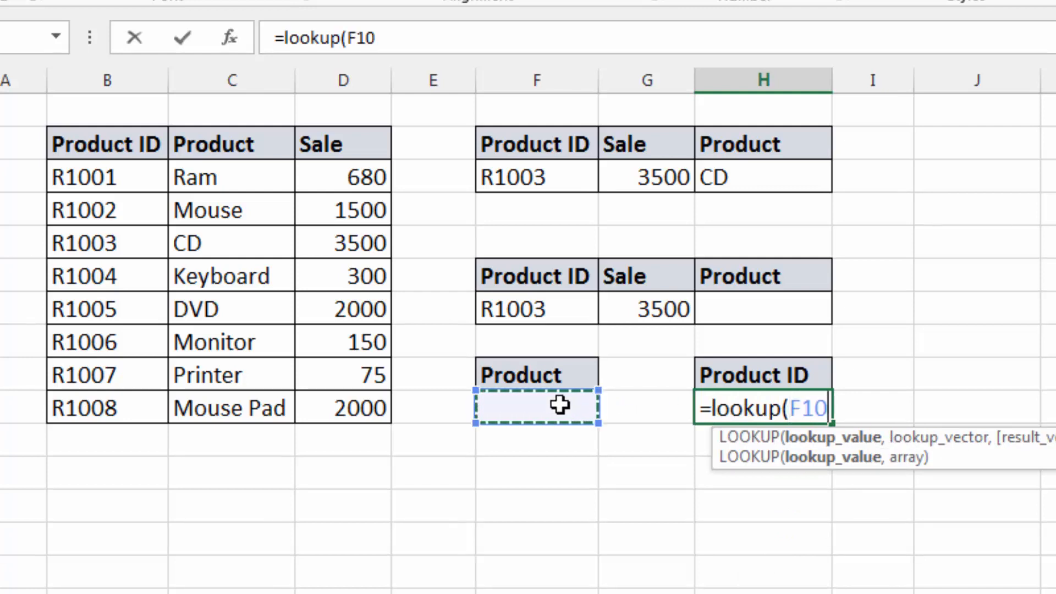
pyautogui.write(',')
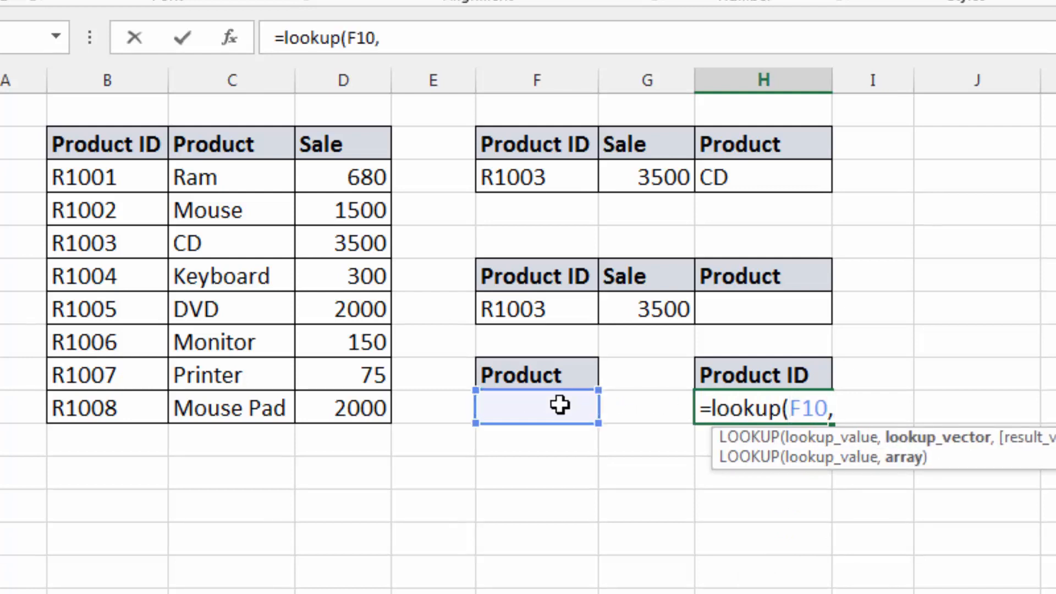
pyautogui.moveTo(207, 170); pyautogui.dragTo(218, 407)
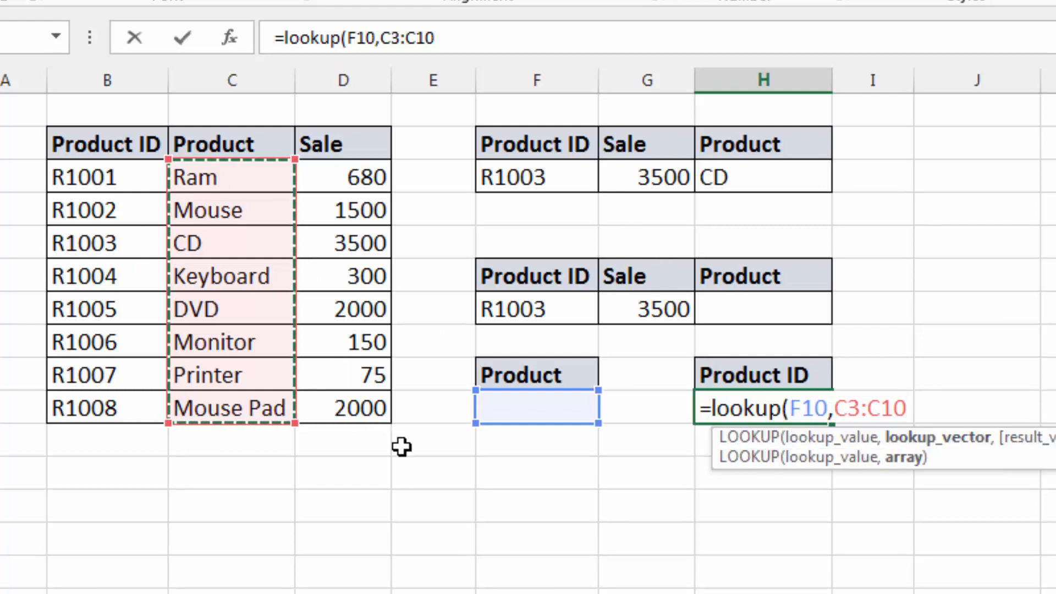
pyautogui.write(',')
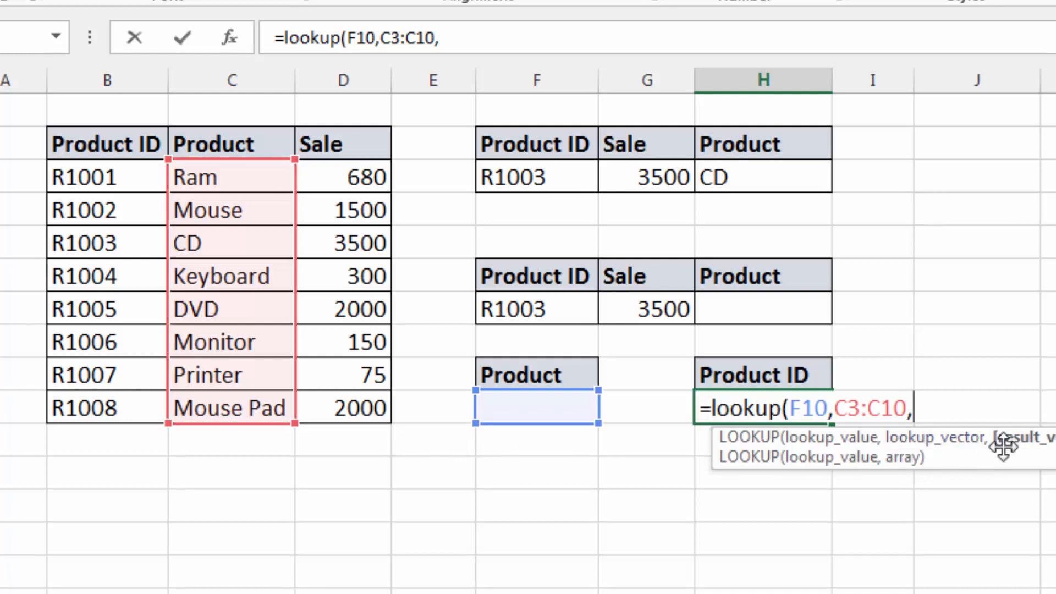
pyautogui.moveTo(94, 175); pyautogui.dragTo(90, 407)
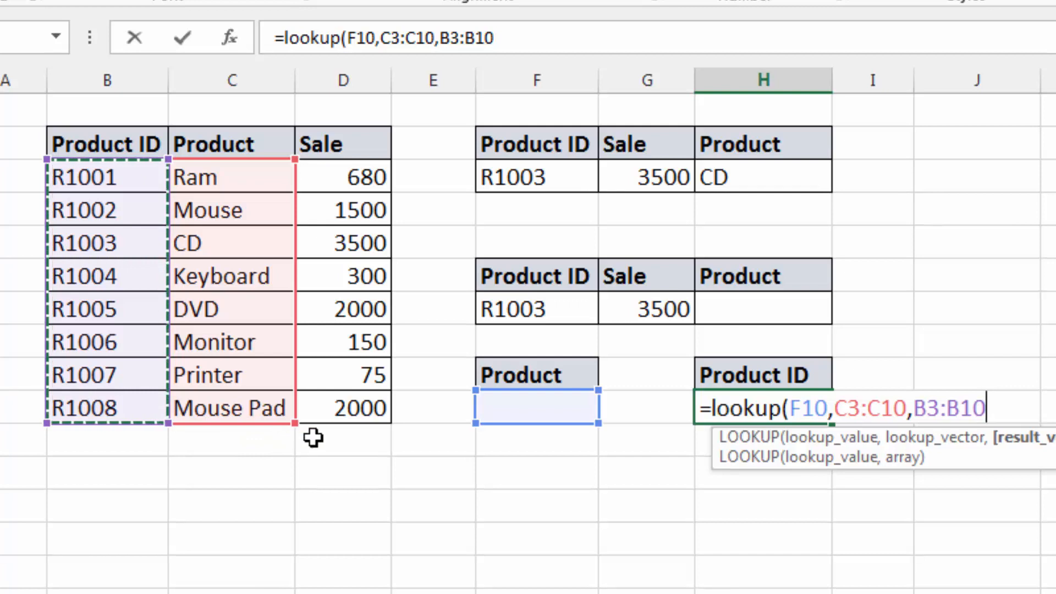
pyautogui.press('Return')
pyautogui.click(827, 406)
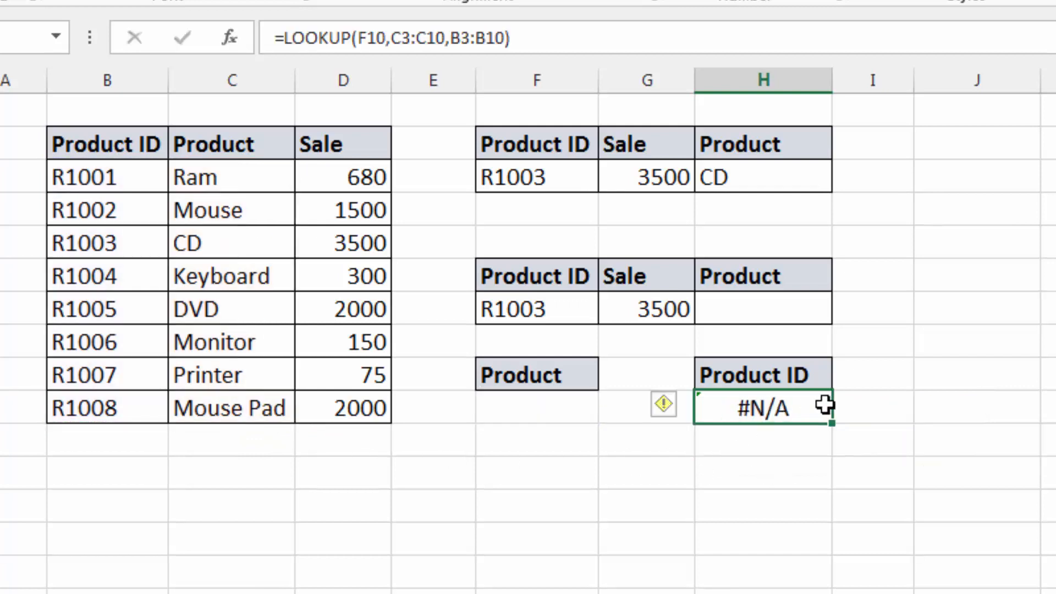
# Step: Enter Ram as the product to look up in F10
pyautogui.click(493, 413)
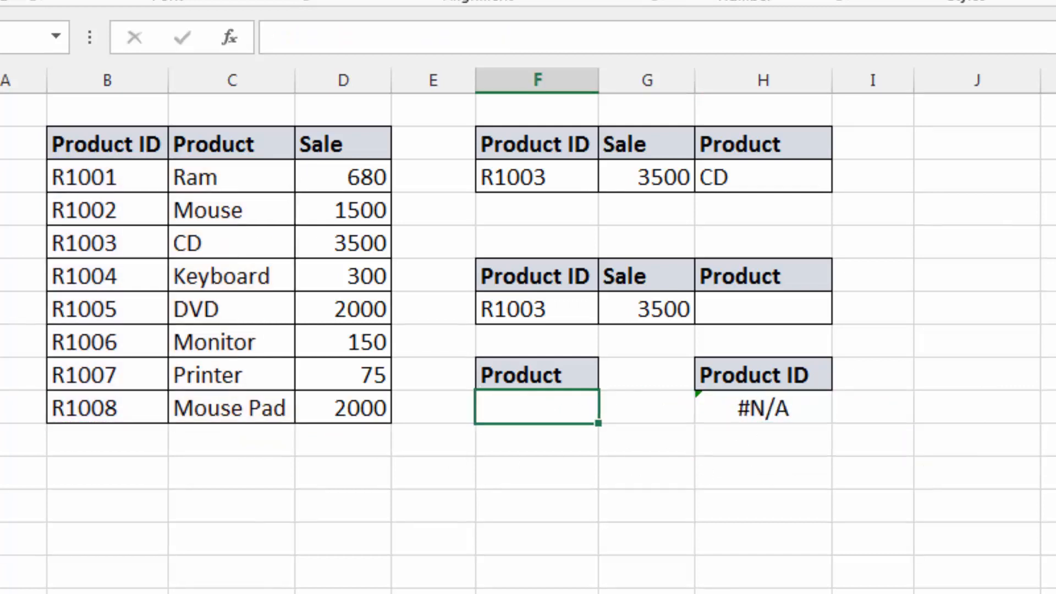
pyautogui.write('Ram')
pyautogui.press('Return')
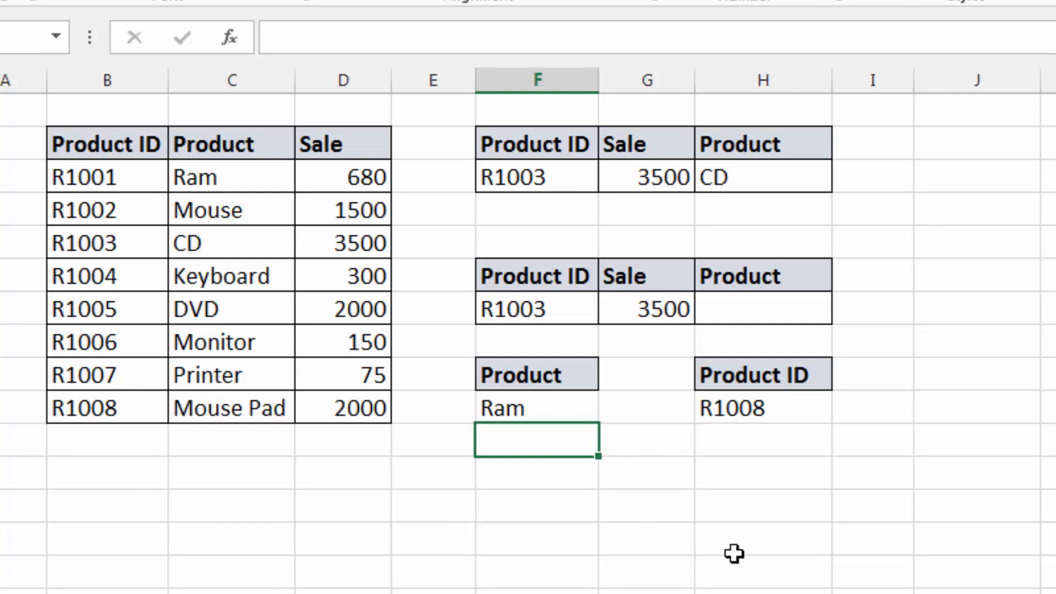
pyautogui.click(540, 413)
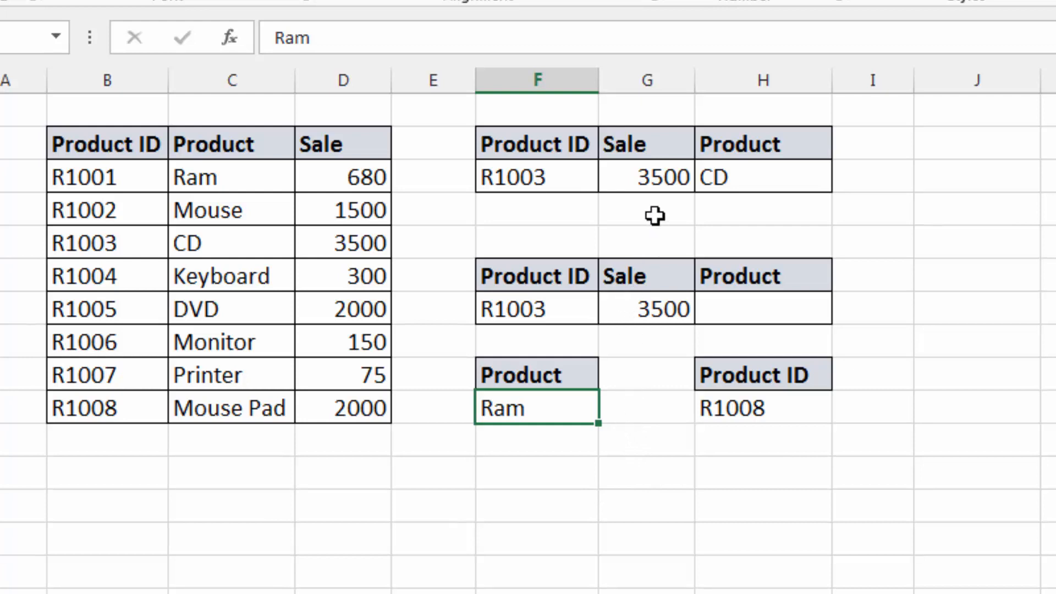
# Step: Check the array-form formula in G3 and set the lookup product ID in F3 to R1006
pyautogui.click(657, 179)
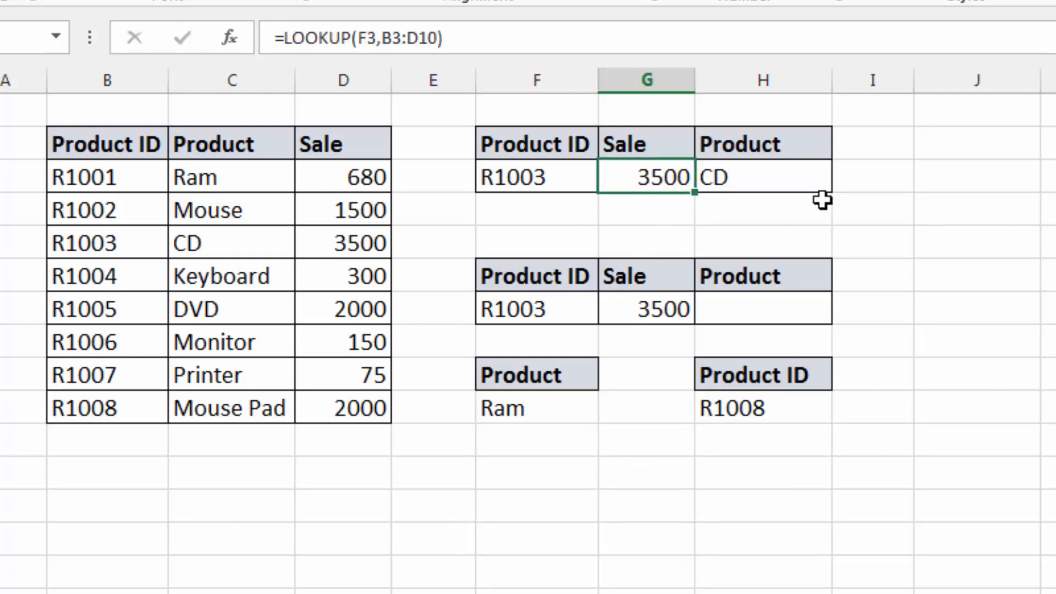
pyautogui.click(556, 178)
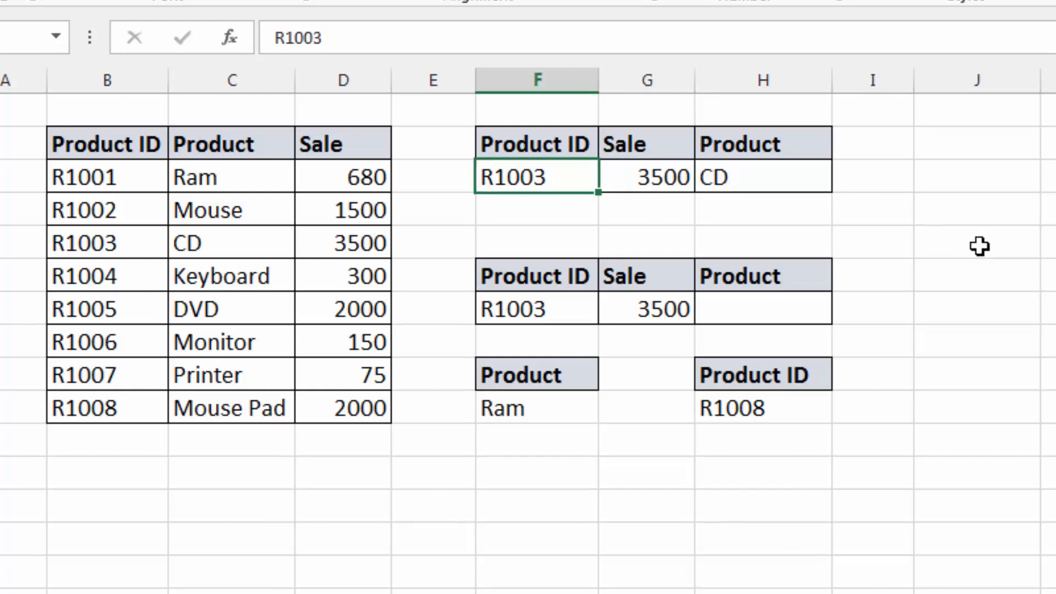
pyautogui.write('R1')
pyautogui.write('6')
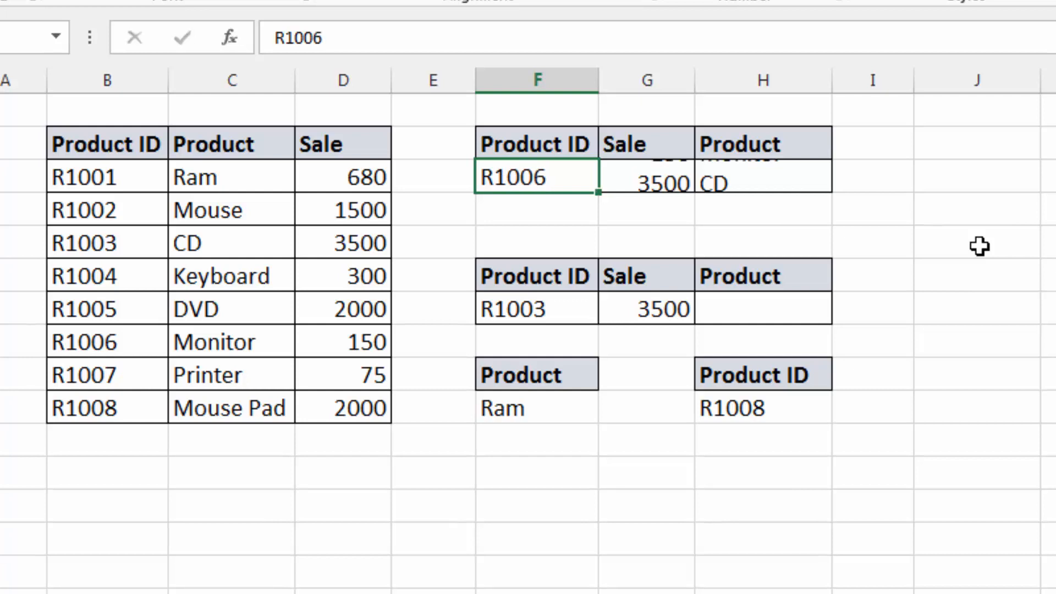
pyautogui.press('Return')
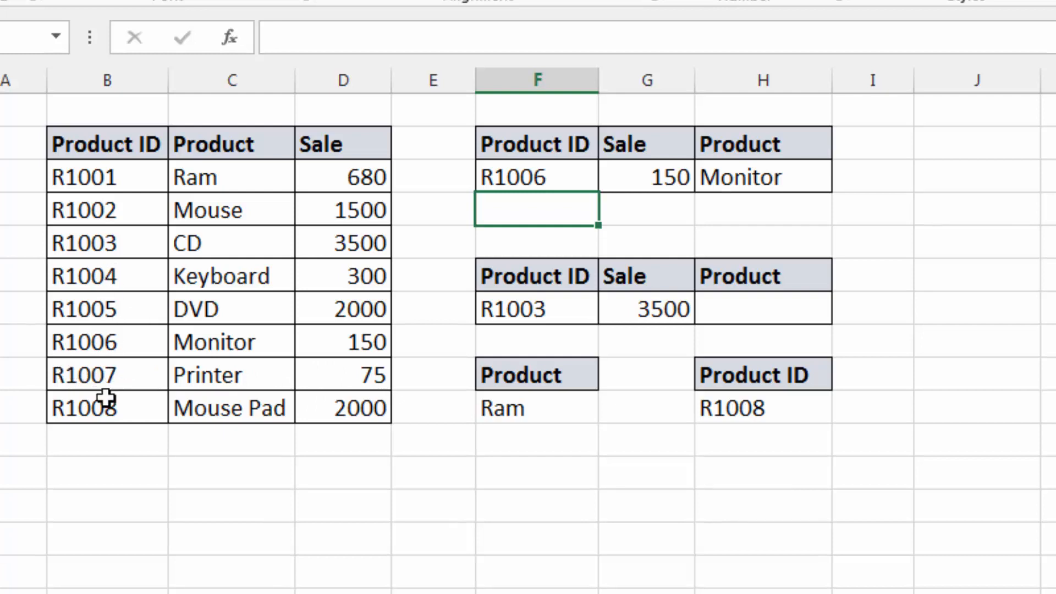
# Step: Change the Keyboard row's product ID in B6 of the source table to R1009
pyautogui.click(94, 273)
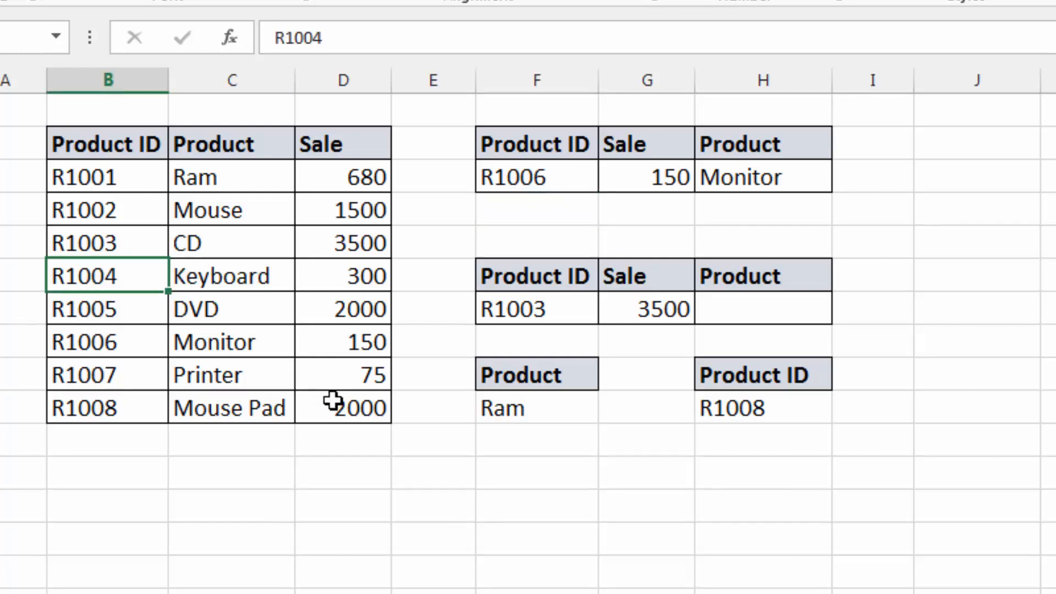
pyautogui.write('R1009')
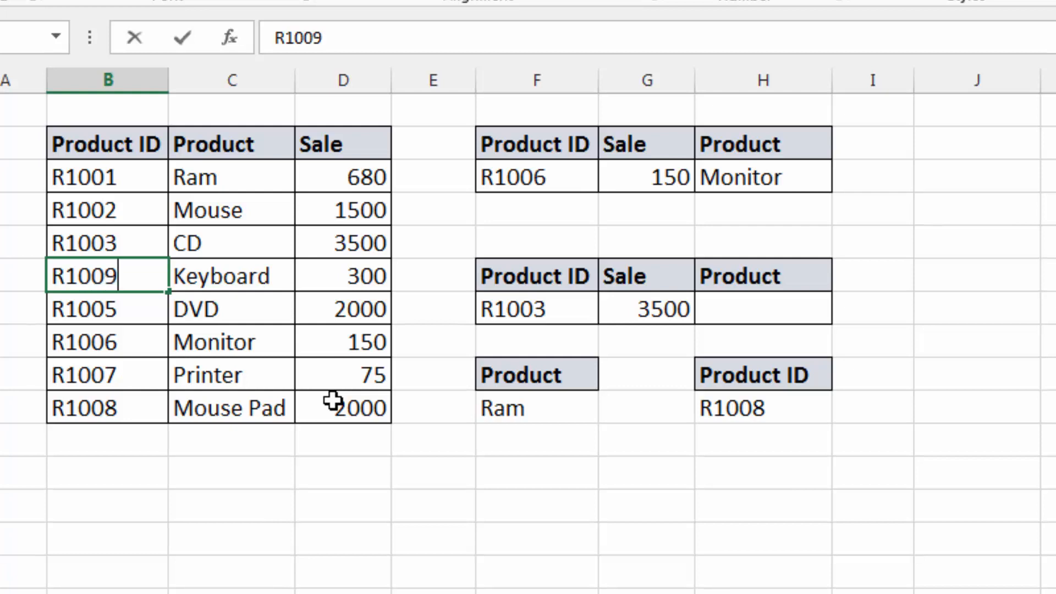
pyautogui.hotkey('ctrl', 'Return')
pyautogui.press('Down')
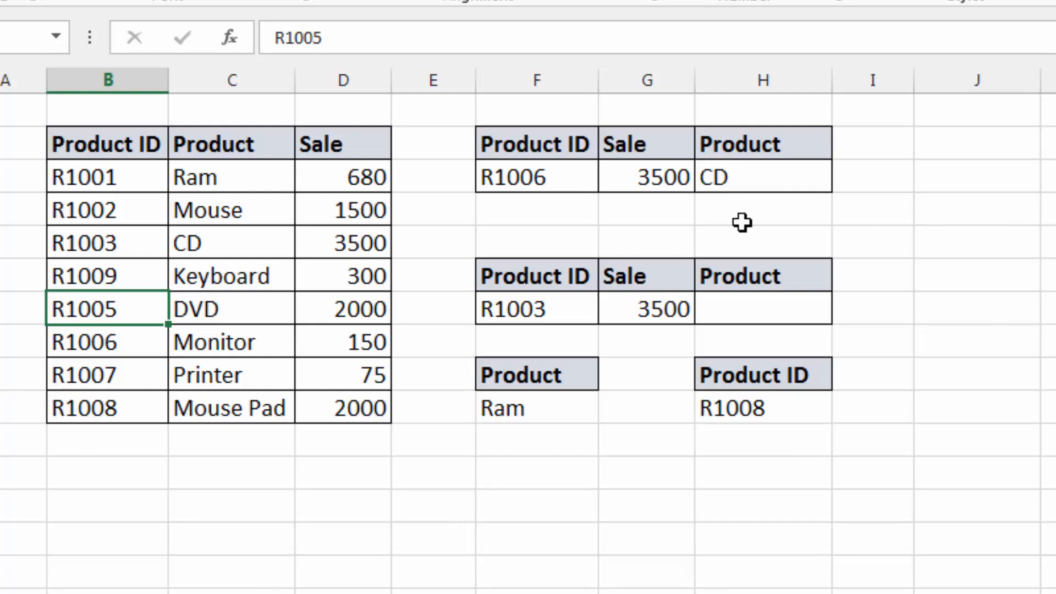
# Step: Set the lookup product ID in F3 to R1009 to test the out-of-order ID
pyautogui.click(515, 177)
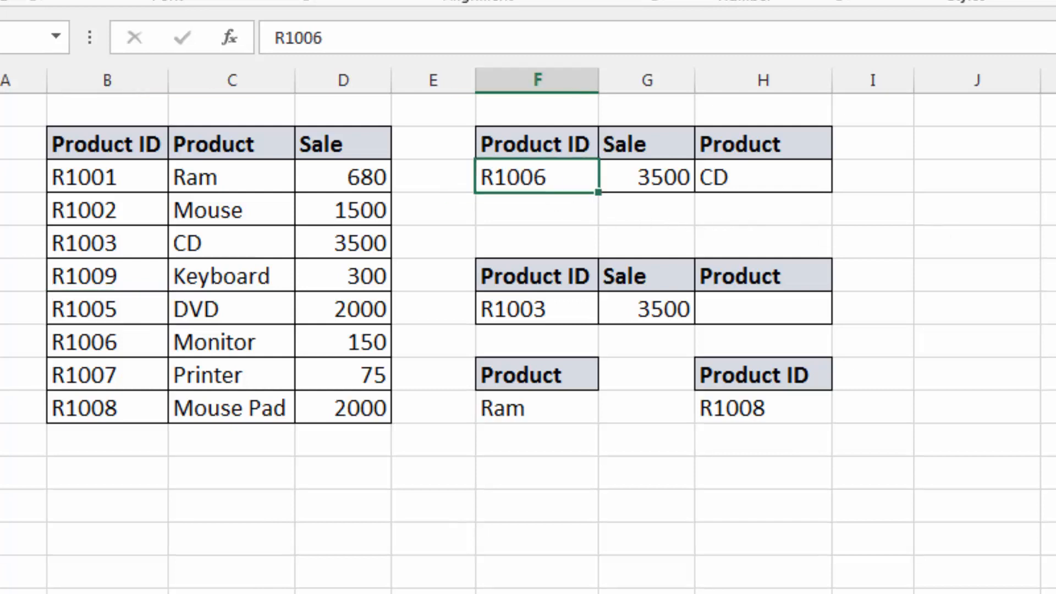
pyautogui.write('R10')
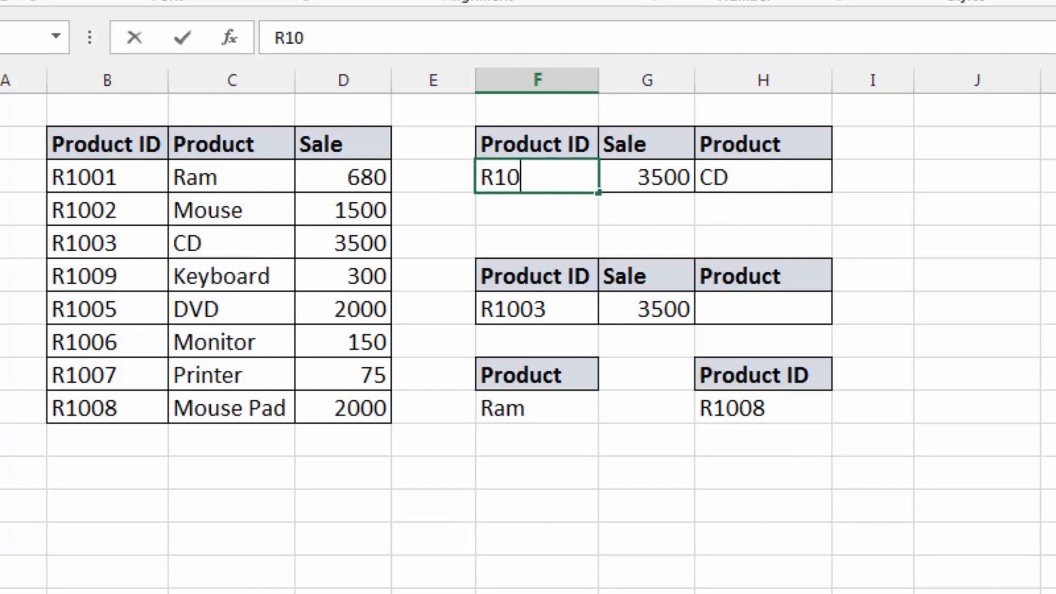
pyautogui.write('09')
pyautogui.press('Return')
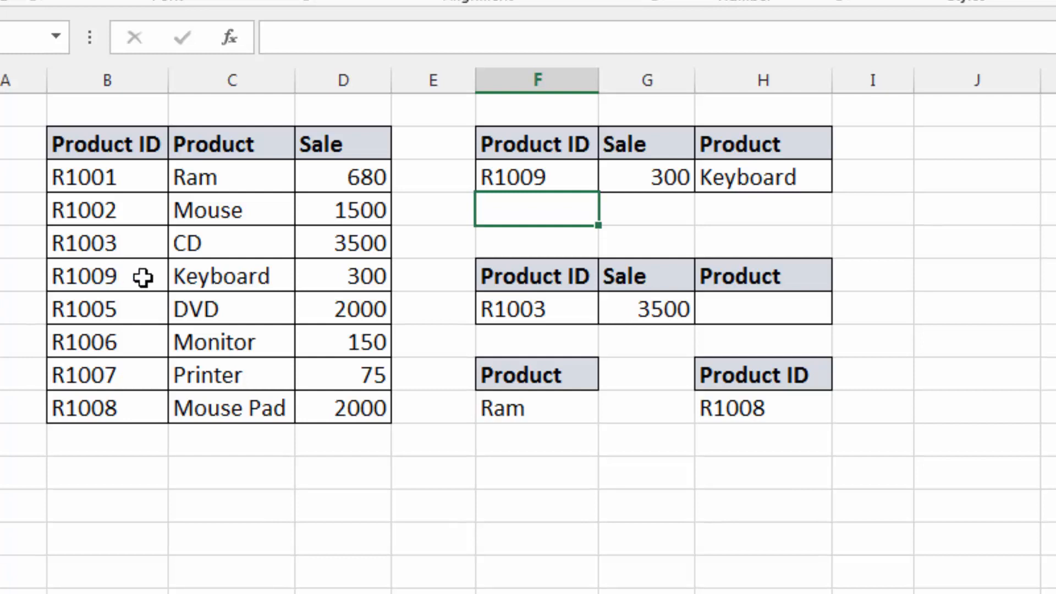
pyautogui.click(560, 179)
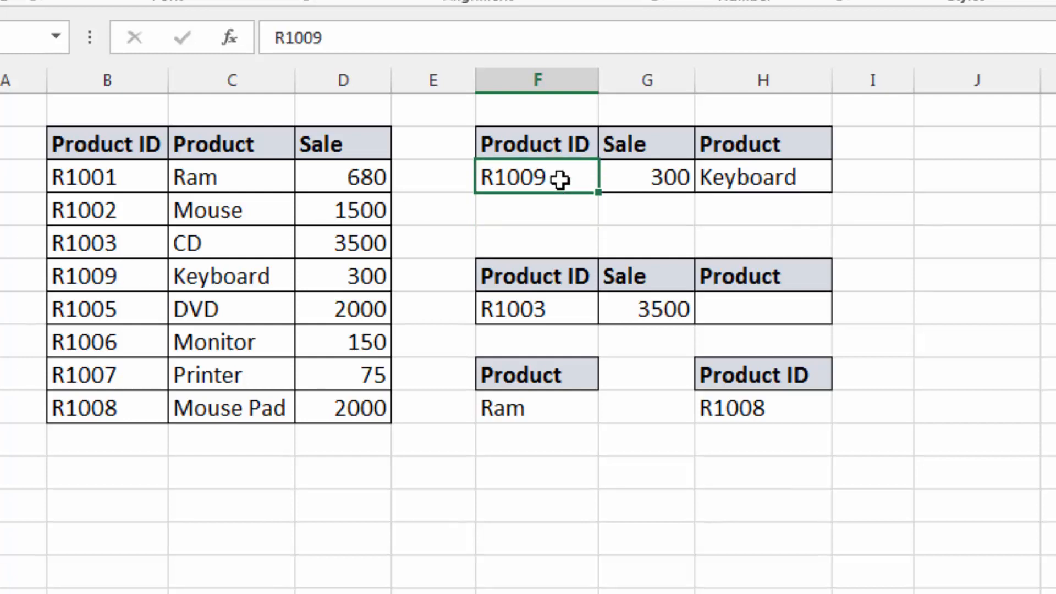
# Step: Set the lookup product ID in F3 to R1005 and compare the result with the CD row in the source table
pyautogui.click(144, 178)
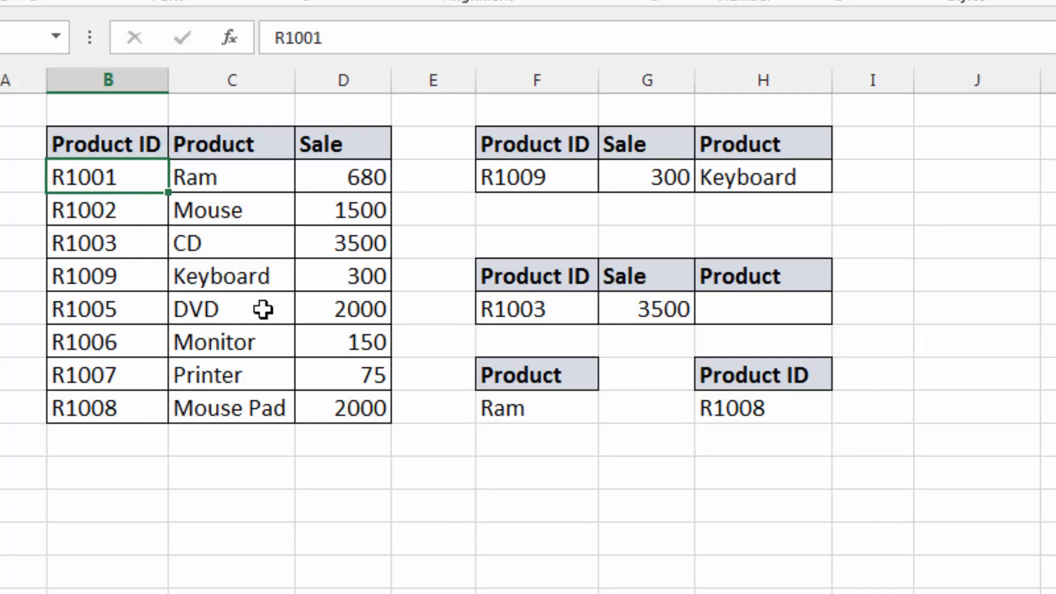
pyautogui.click(536, 177)
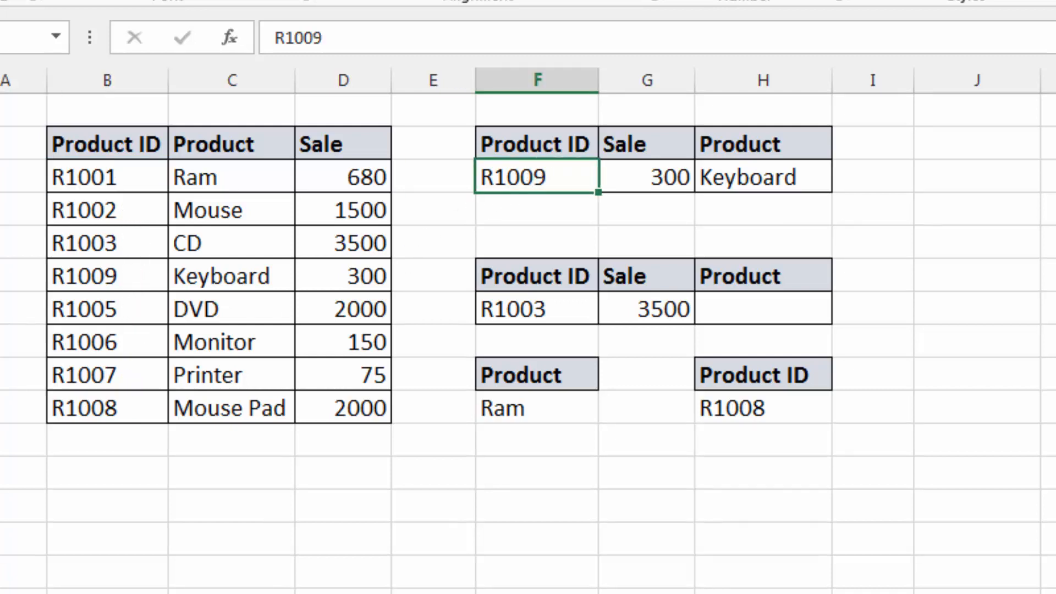
pyautogui.write('R1005')
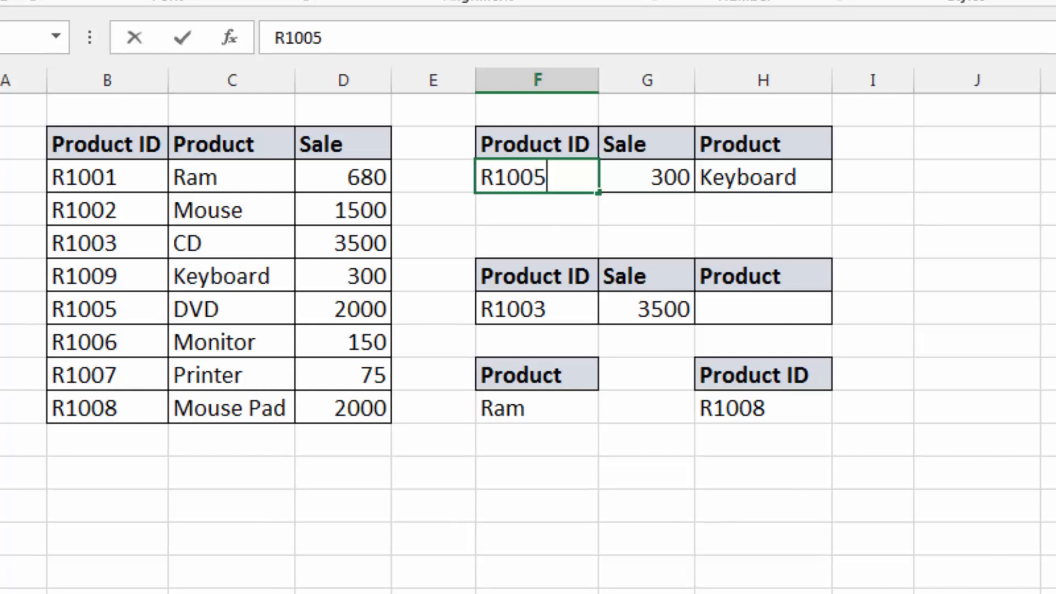
pyautogui.press('Return')
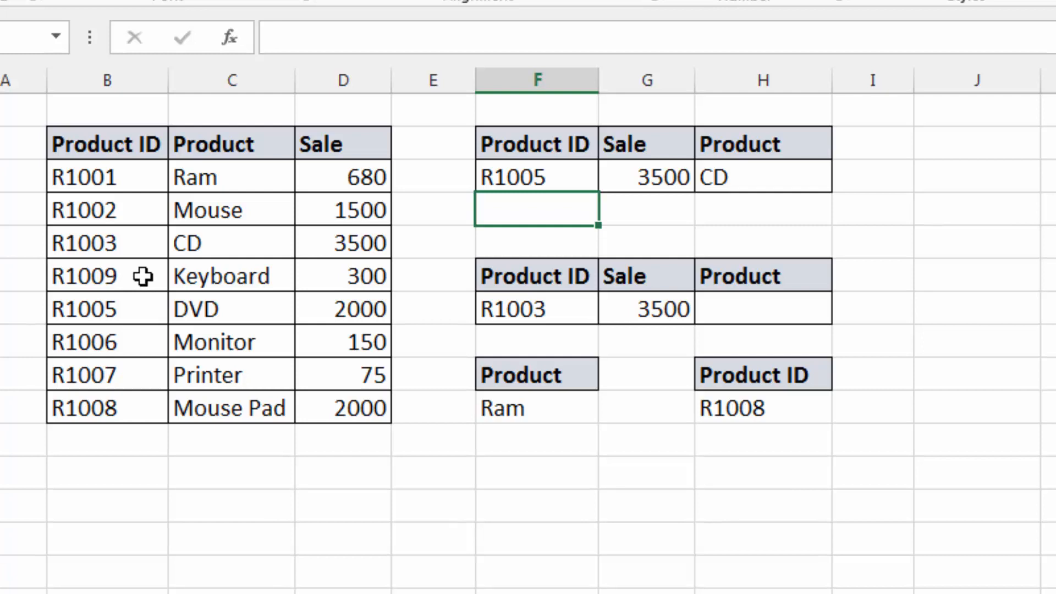
pyautogui.click(110, 245)
pyautogui.click(315, 244)
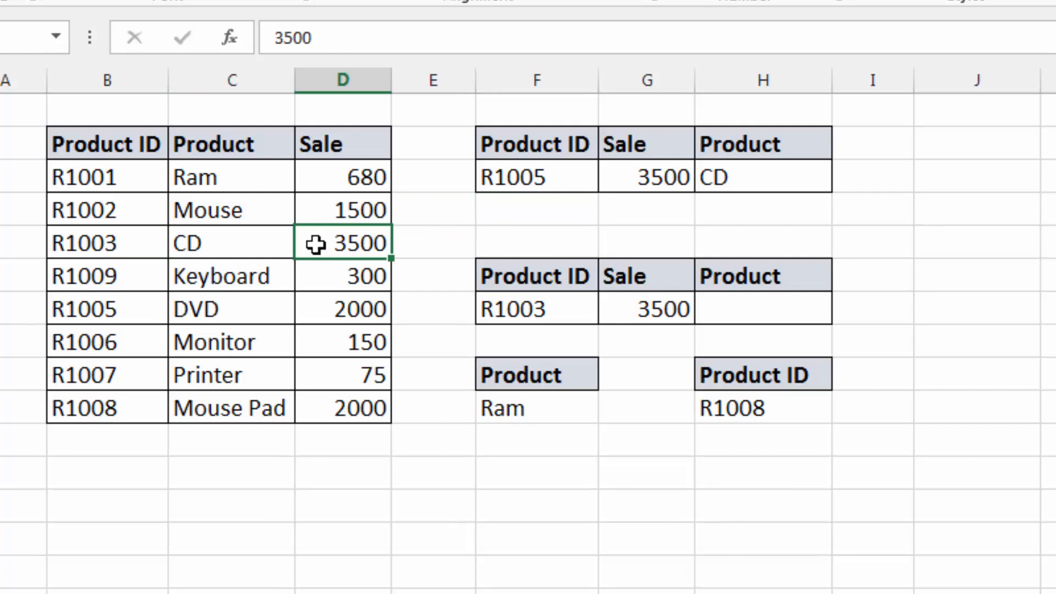
# Step: Rename the Ram product in C3 as Ram1 and fill the series down to C10 to replace the remaining product names
pyautogui.click(229, 179)
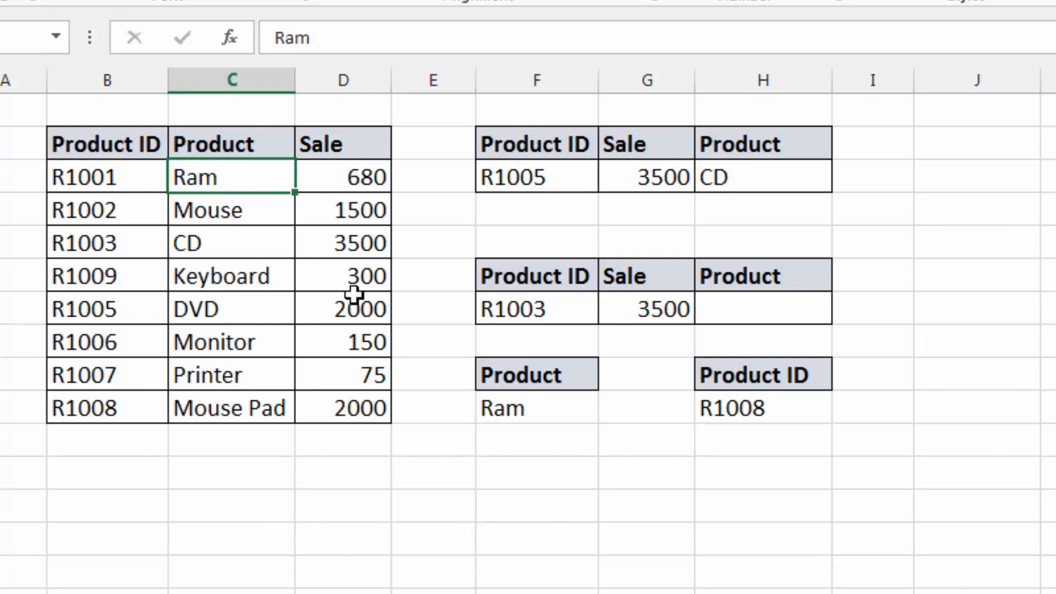
pyautogui.click(230, 407)
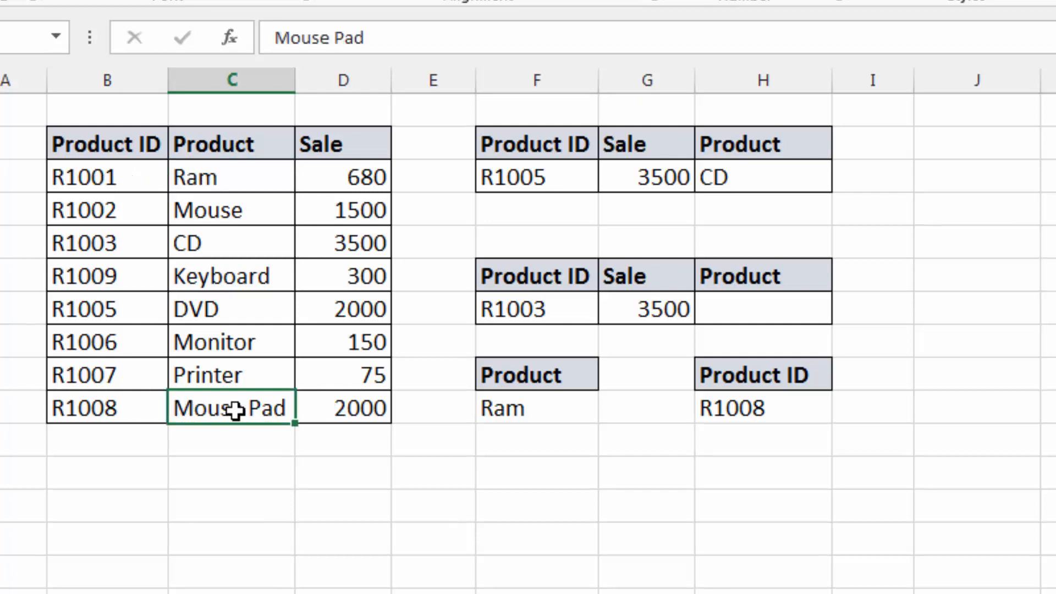
pyautogui.click(254, 186)
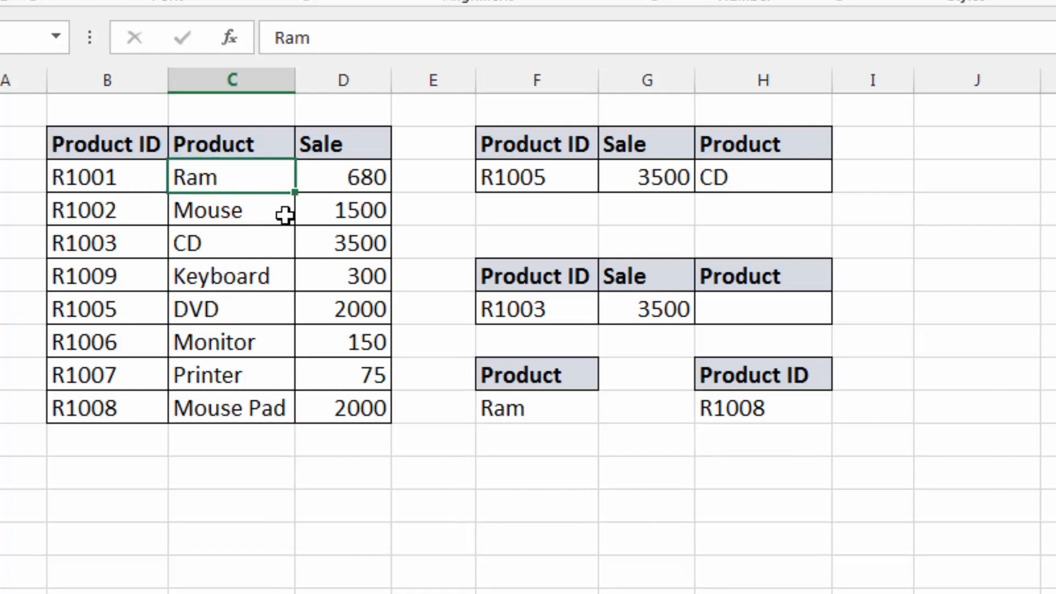
pyautogui.press('F2')
pyautogui.write('1')
pyautogui.press('Return')
pyautogui.click(291, 181)
pyautogui.moveTo(297, 193); pyautogui.dragTo(297, 413)
pyautogui.click(253, 302)
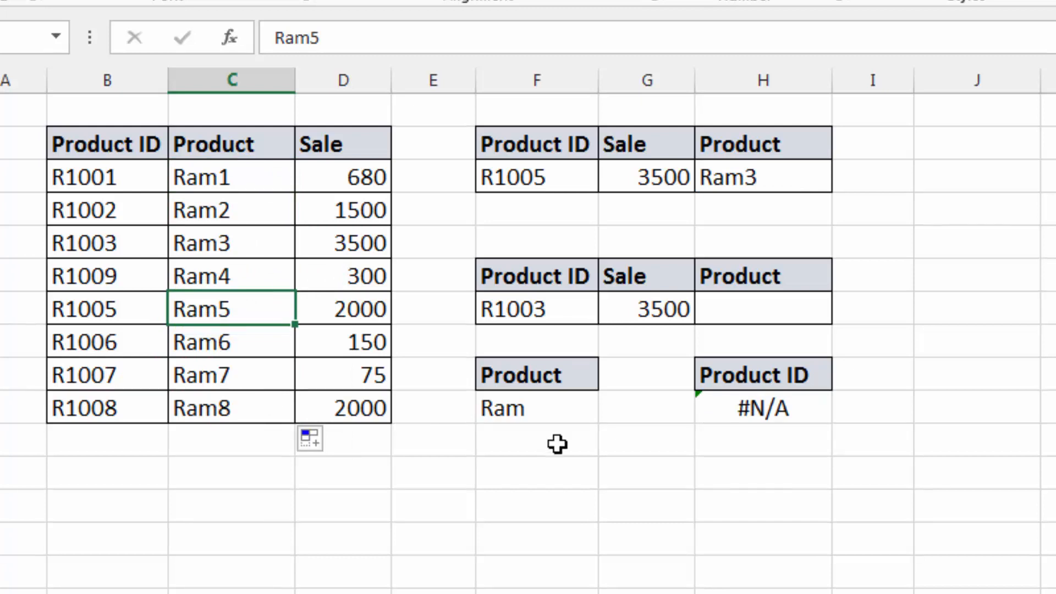
# Step: Set the lookup product in F10 to Ram2 to test the product ID lookup
pyautogui.click(555, 406)
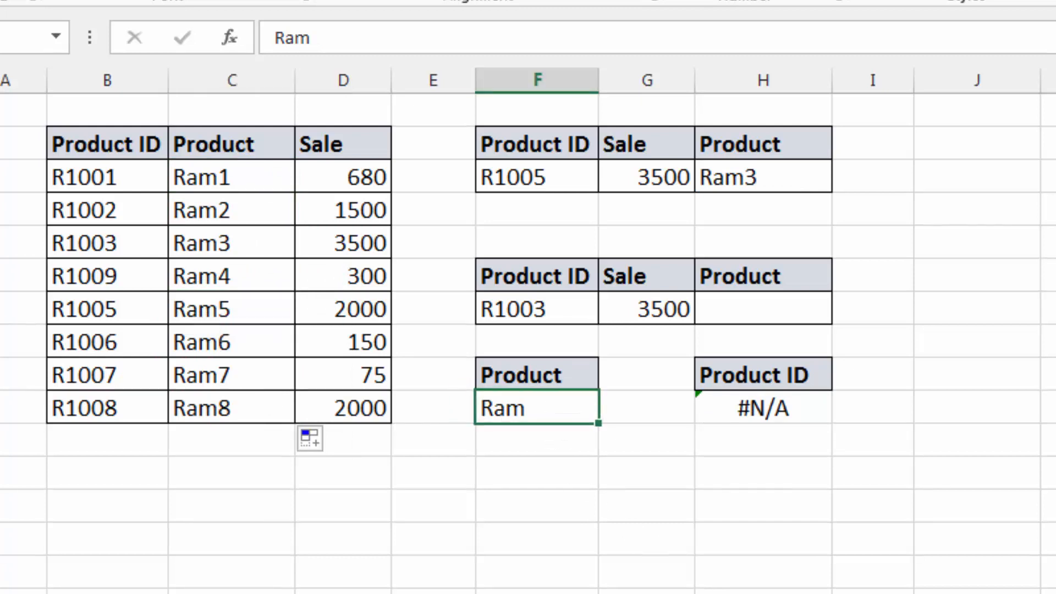
pyautogui.write('Ram')
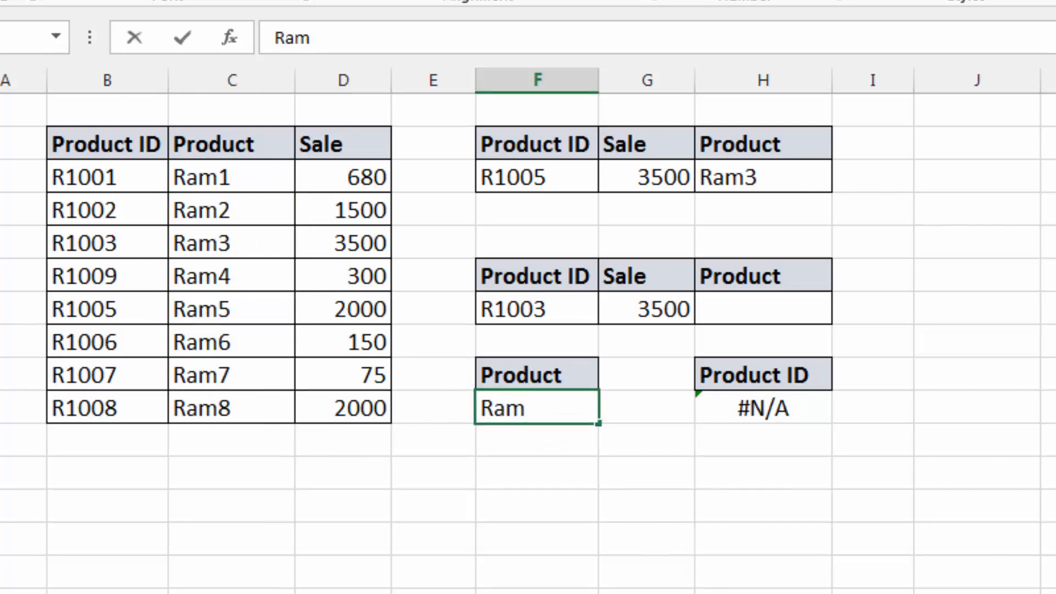
pyautogui.write('2')
pyautogui.press('Return')
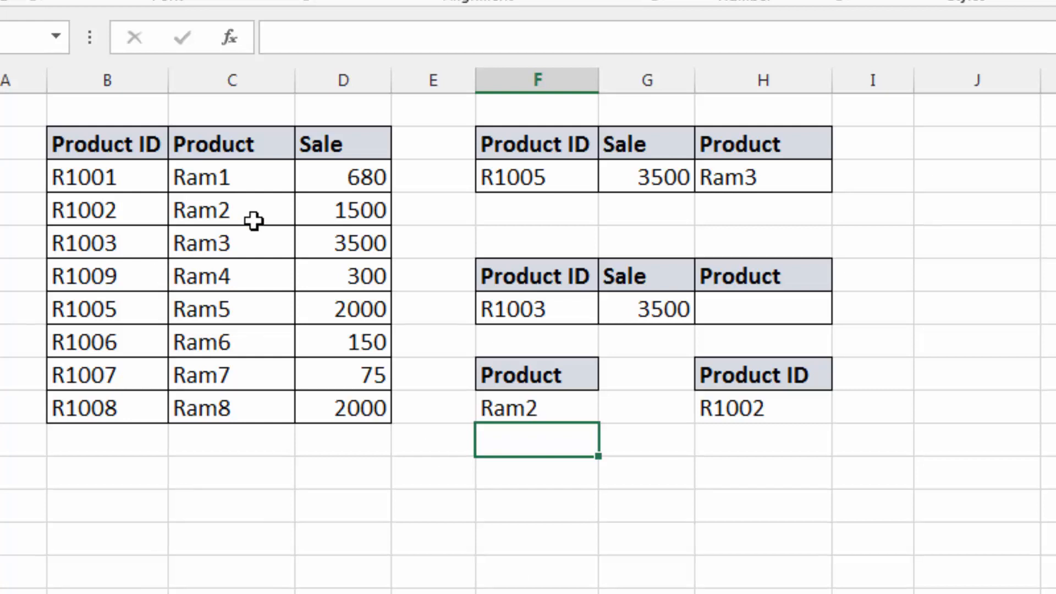
# Step: Set the lookup product in F10 to Ram1 to test the product ID lookup again
pyautogui.click(526, 407)
pyautogui.write('Ram')
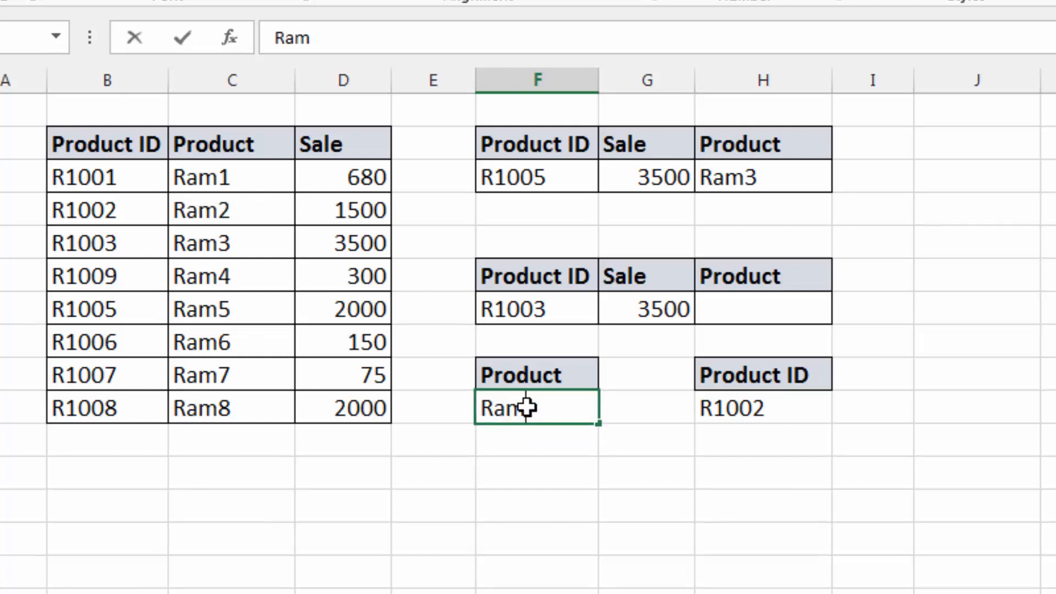
pyautogui.write('1')
pyautogui.press('Return')
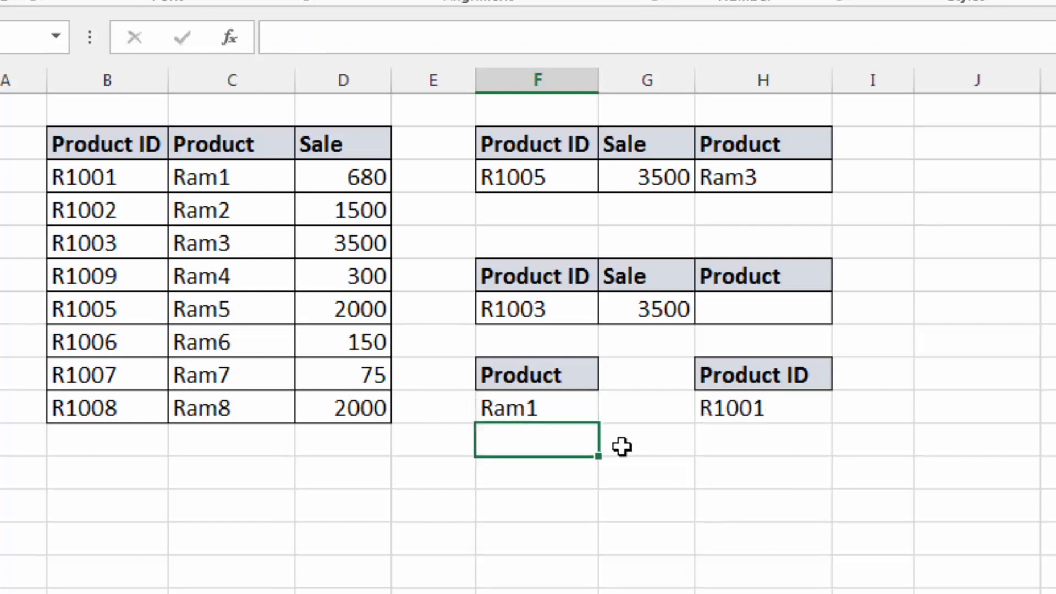
# Step: Set the lookup product in F10 to Ram6 and compare the result with the Ram6 row in the source table
pyautogui.click(560, 412)
pyautogui.write('Ram6')
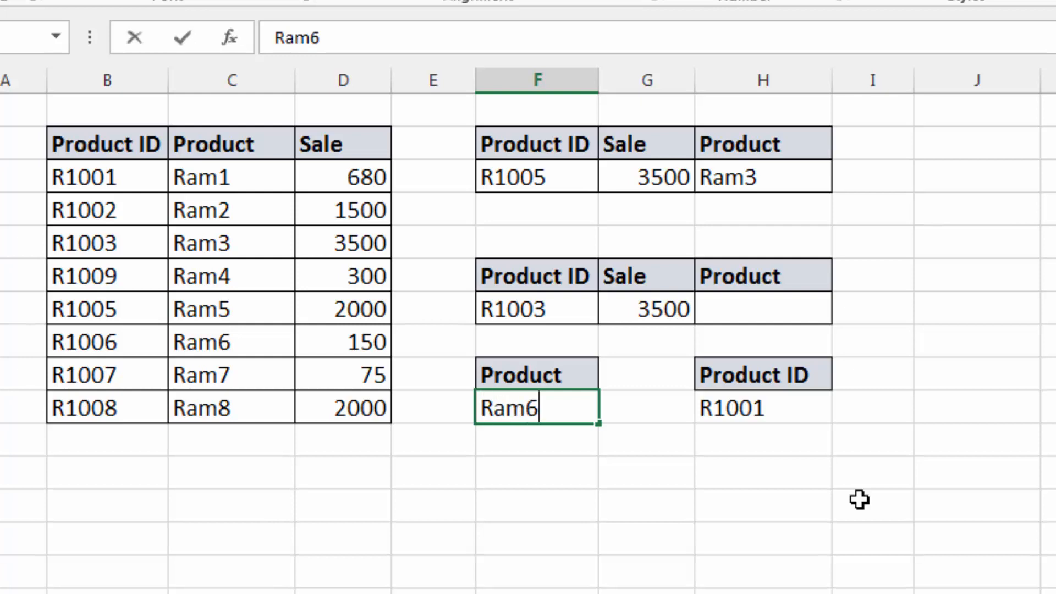
pyautogui.press('Return')
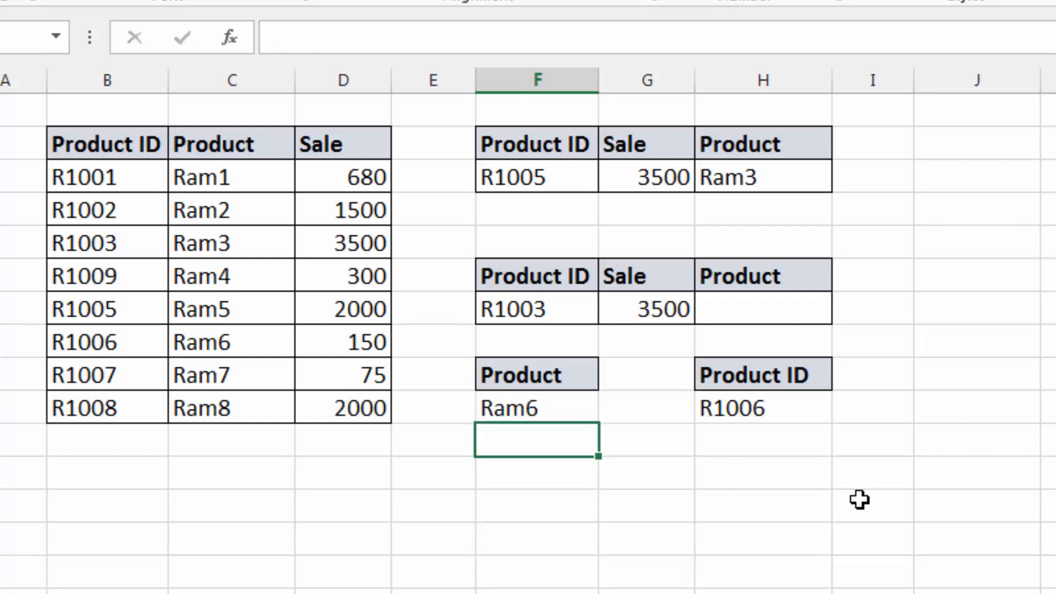
pyautogui.click(254, 349)
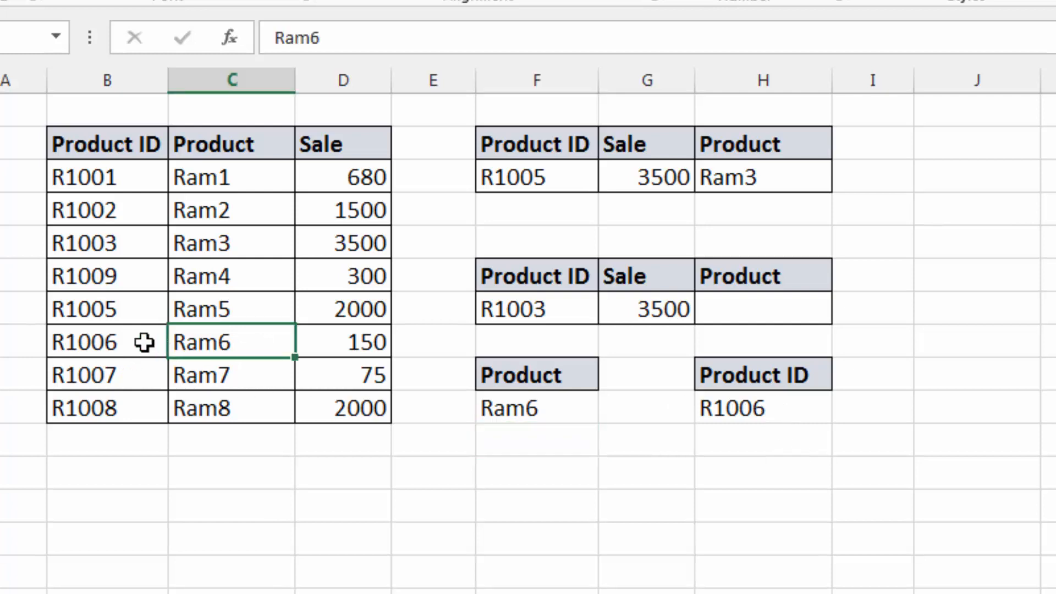
pyautogui.click(106, 334)
# Step: Examine the order of the product IDs and the Product ID, Product and Sale columns of the source table
pyautogui.moveTo(113, 184); pyautogui.dragTo(115, 387)
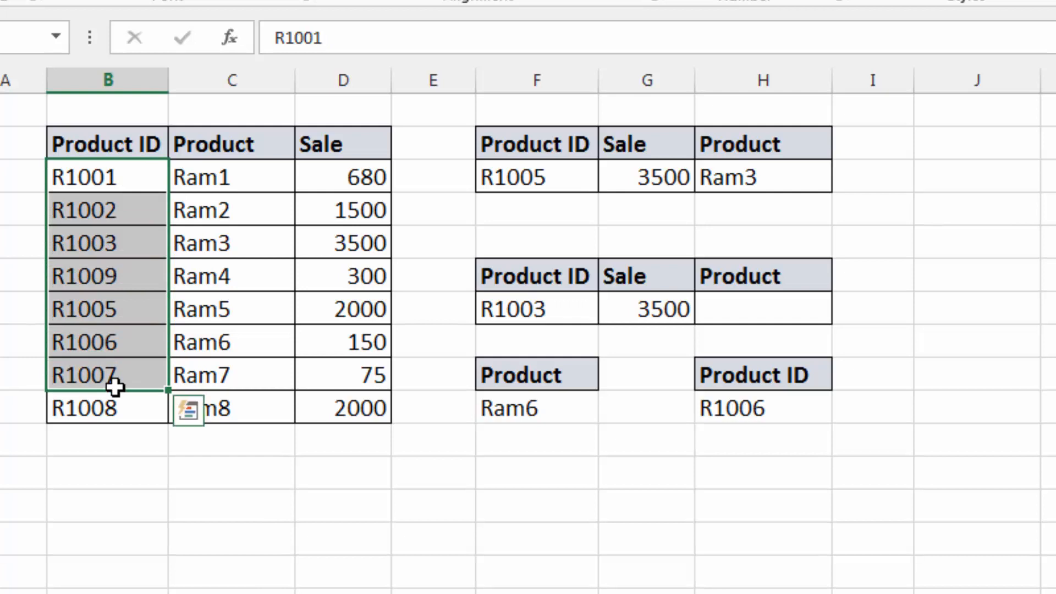
pyautogui.click(113, 276)
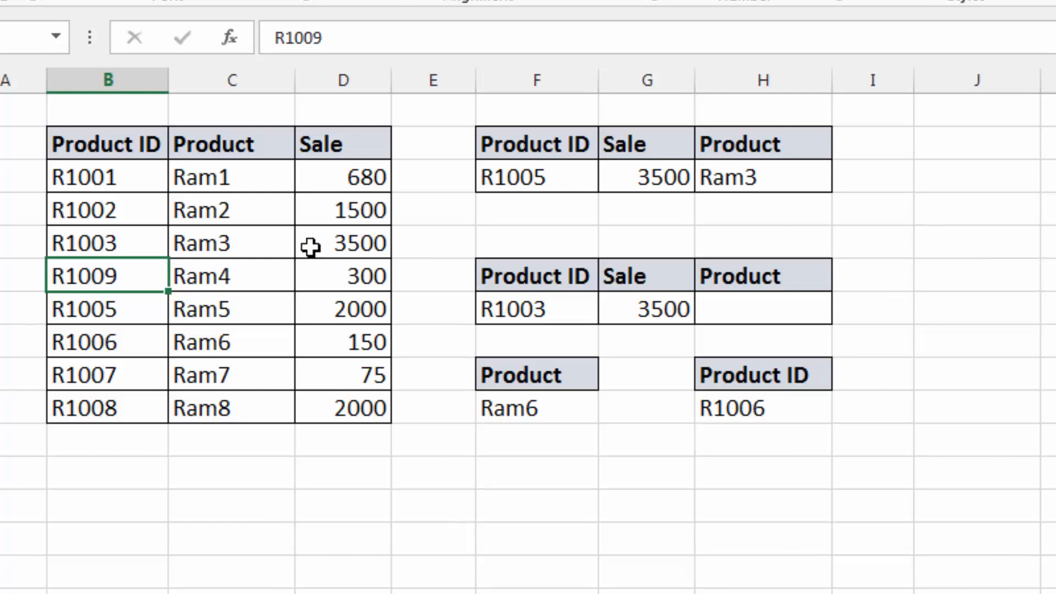
pyautogui.moveTo(87, 172); pyautogui.dragTo(280, 198)
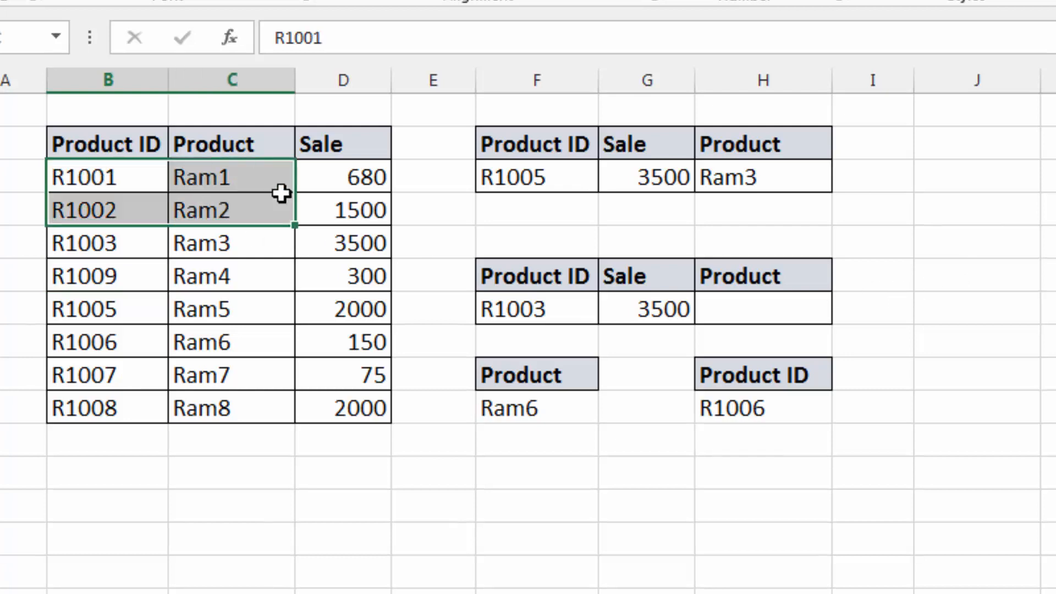
pyautogui.moveTo(280, 278); pyautogui.dragTo(281, 278)
pyautogui.click(341, 238)
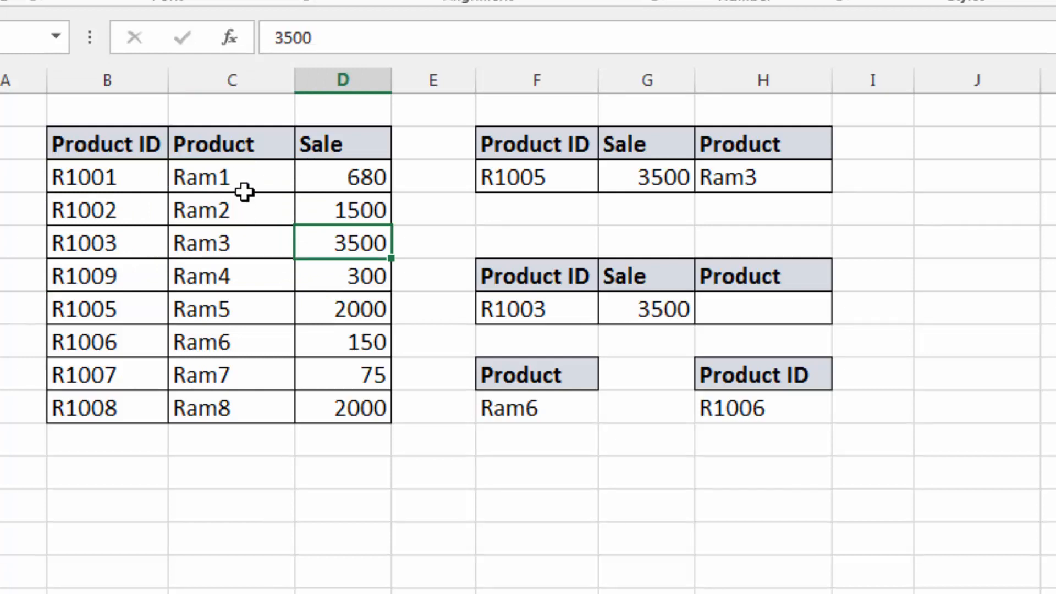
pyautogui.click(130, 141)
pyautogui.click(220, 142)
pyautogui.click(337, 142)
pyautogui.moveTo(134, 181); pyautogui.dragTo(130, 378)
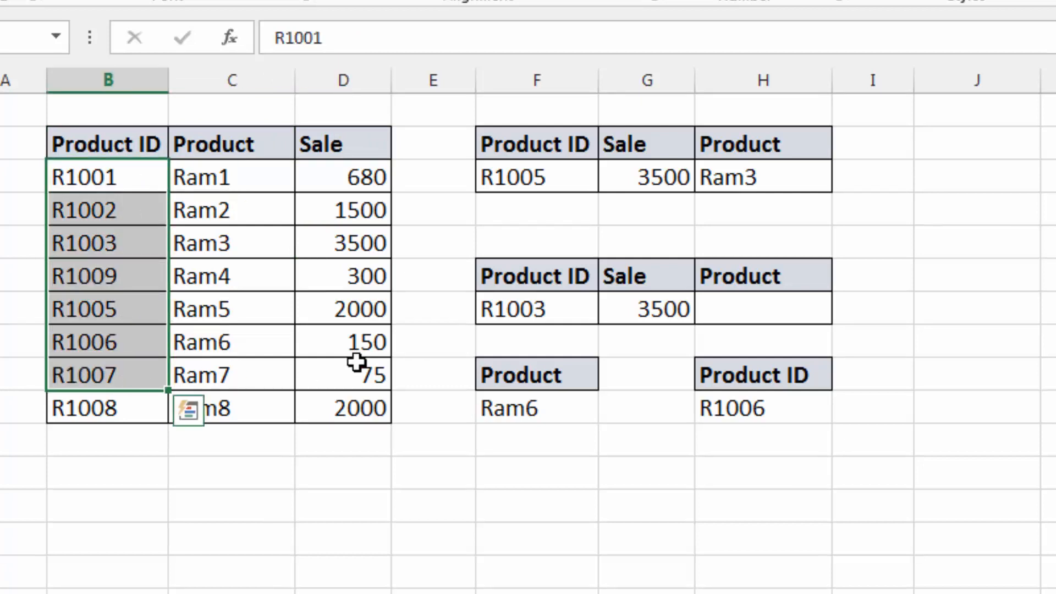
pyautogui.click(240, 339)
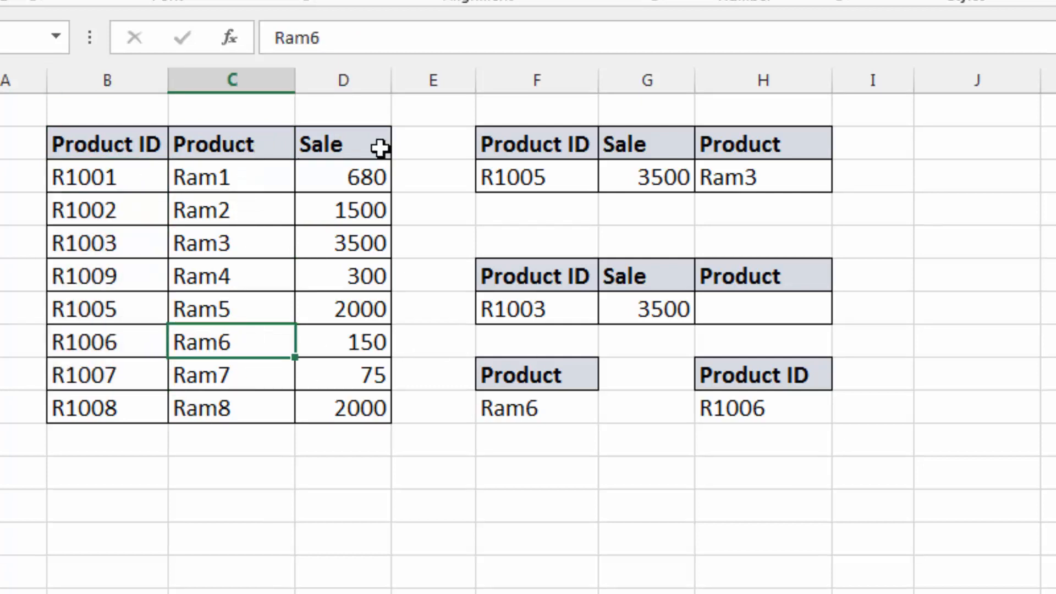
pyautogui.click(95, 263)
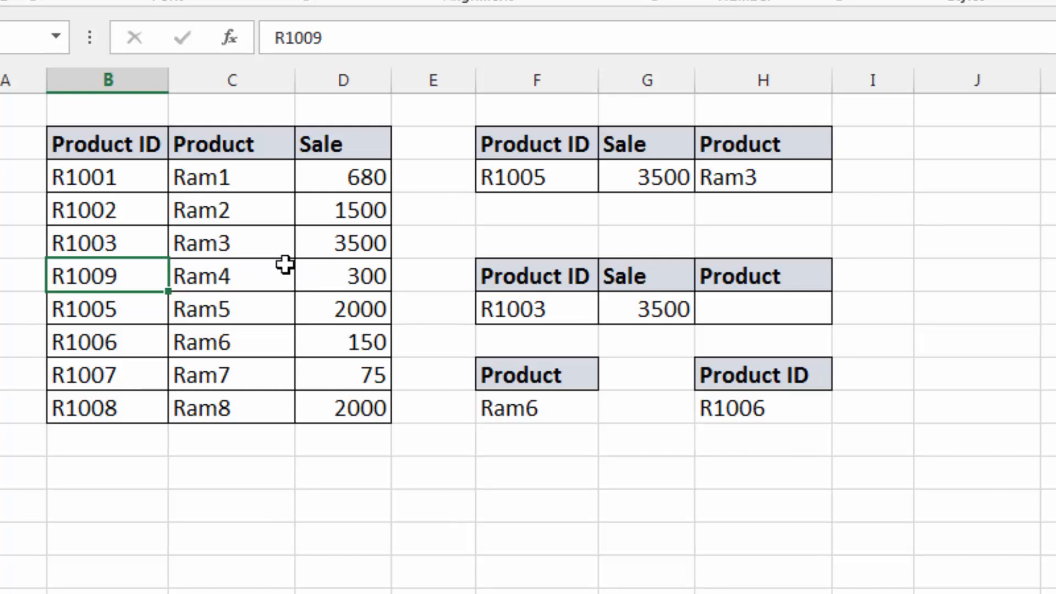
# Step: Enter the headers Col 1 and Any in I20 and J20 beside the six-column table, and add borders to I20:J21
pyautogui.scroll(-4, 284, 265)
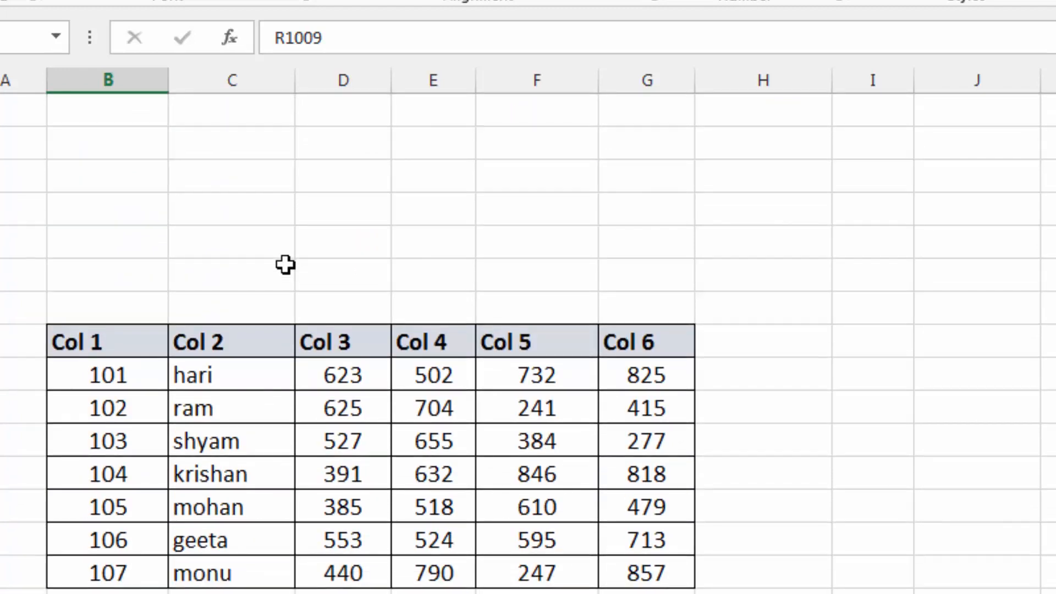
pyautogui.click(870, 341)
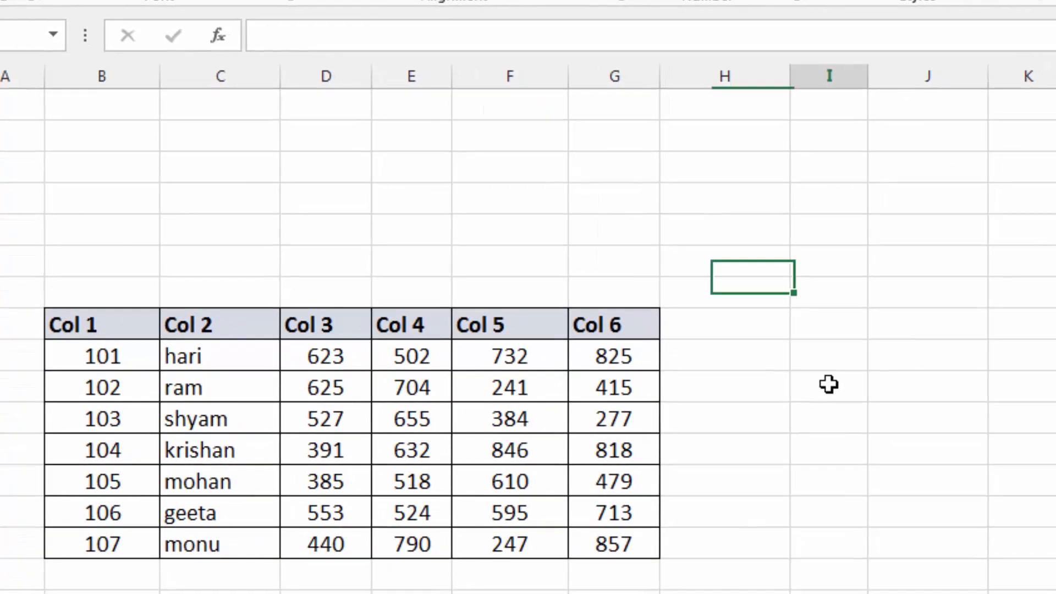
pyautogui.write('Col')
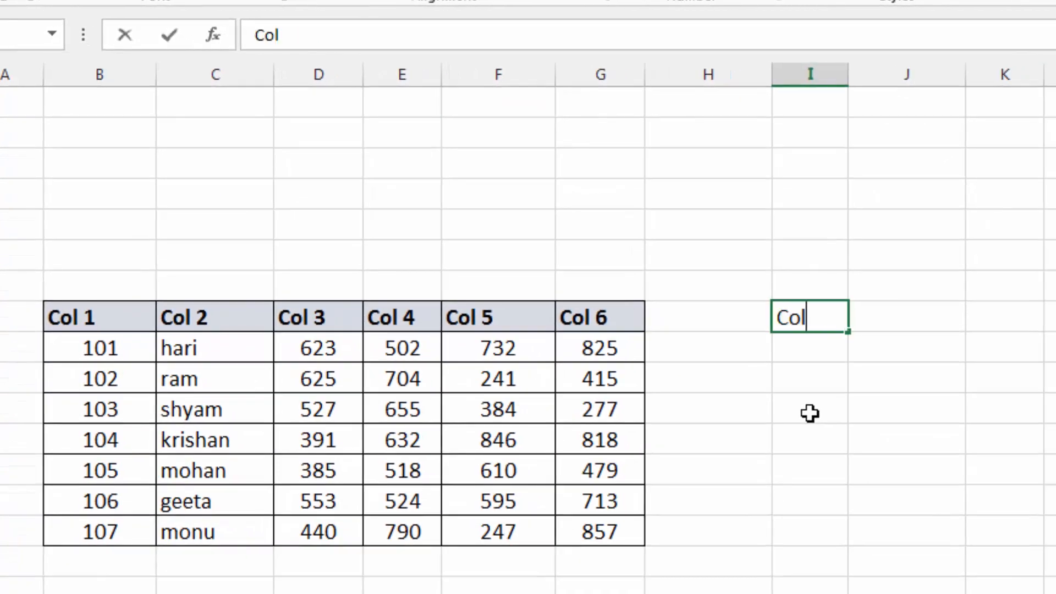
pyautogui.write(' 1')
pyautogui.press('Tab')
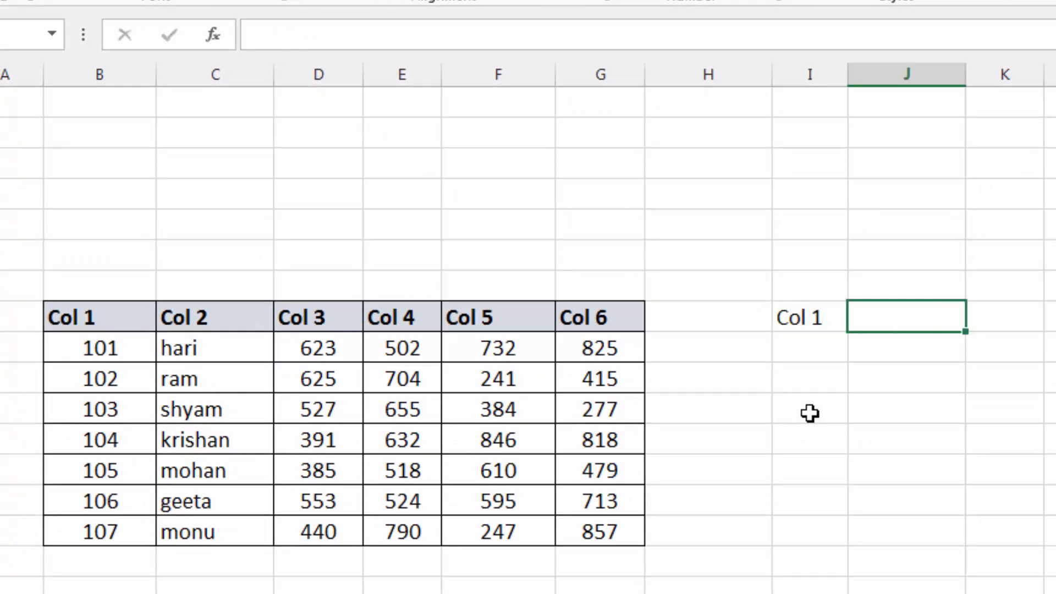
pyautogui.write('CAny')
pyautogui.press('Return')
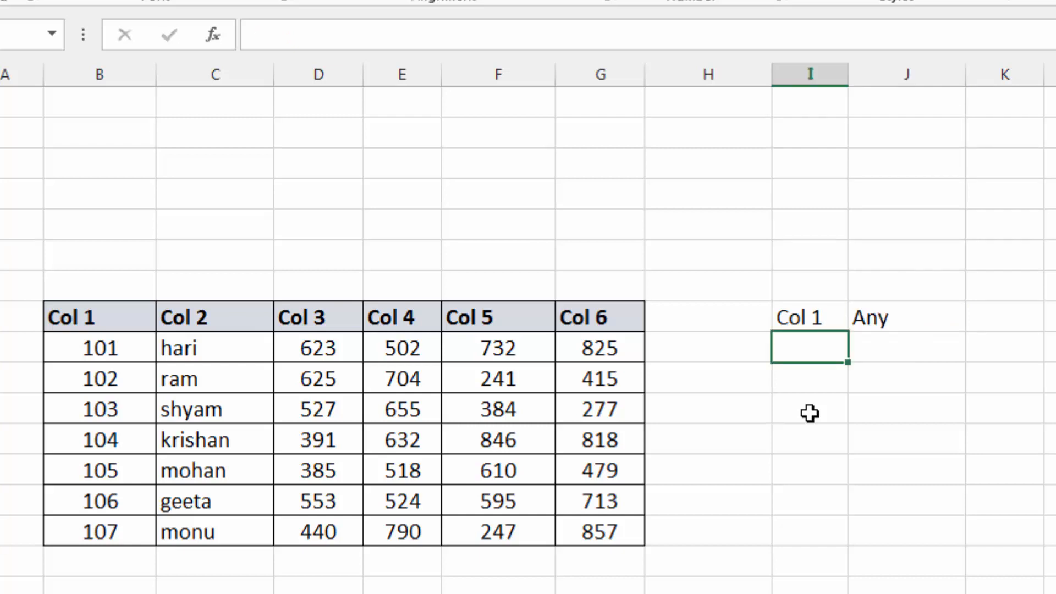
pyautogui.moveTo(781, 308); pyautogui.dragTo(908, 352)
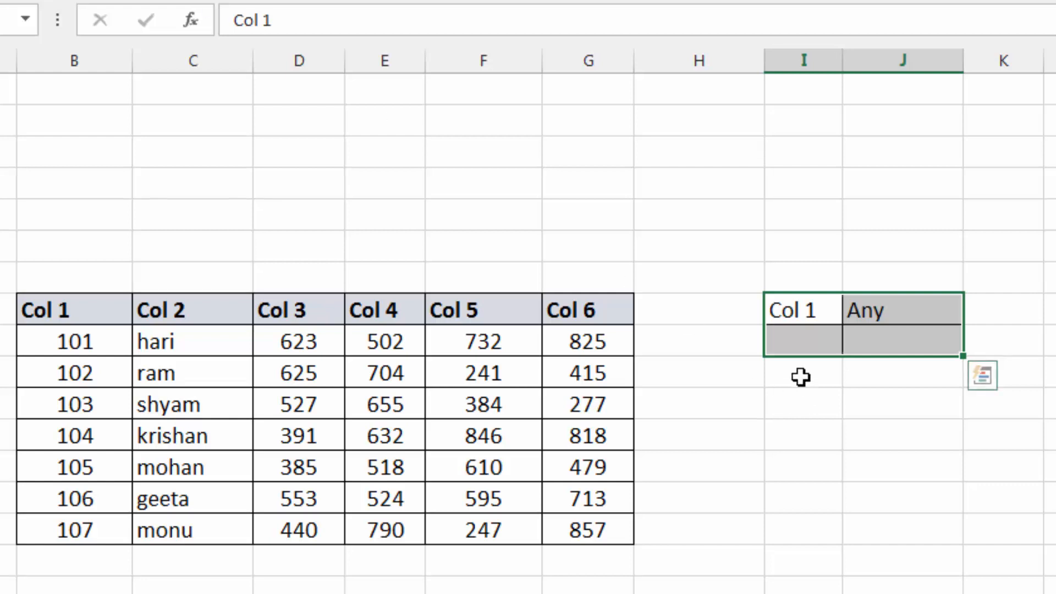
pyautogui.click(802, 375)
# Step: Enter the array-form formula =LOOKUP(I21,B20:G27) in J21 under the Any header
pyautogui.click(799, 345)
pyautogui.write('=lookup(')
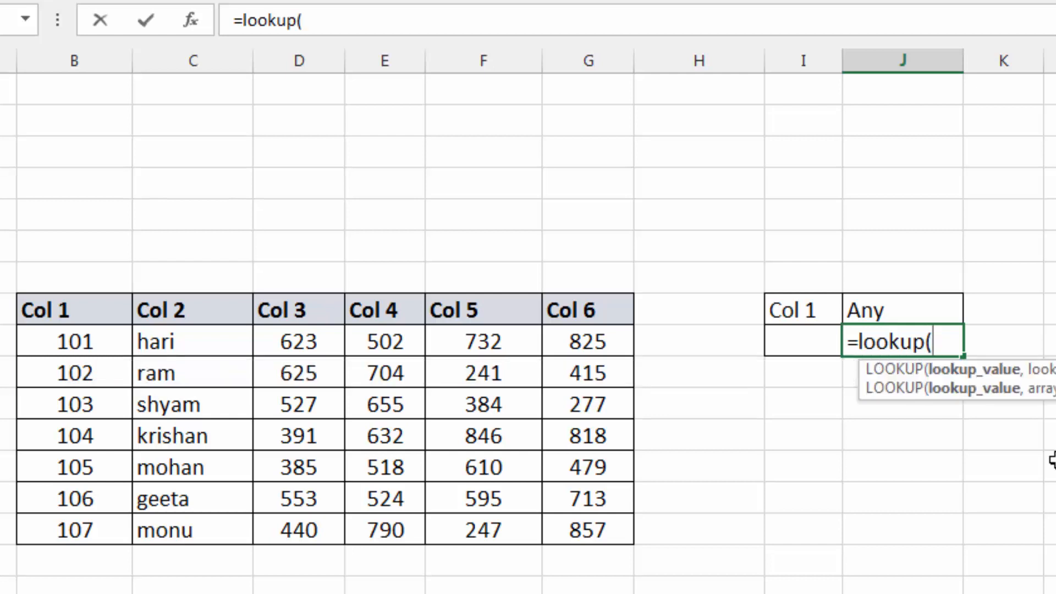
pyautogui.click(777, 343)
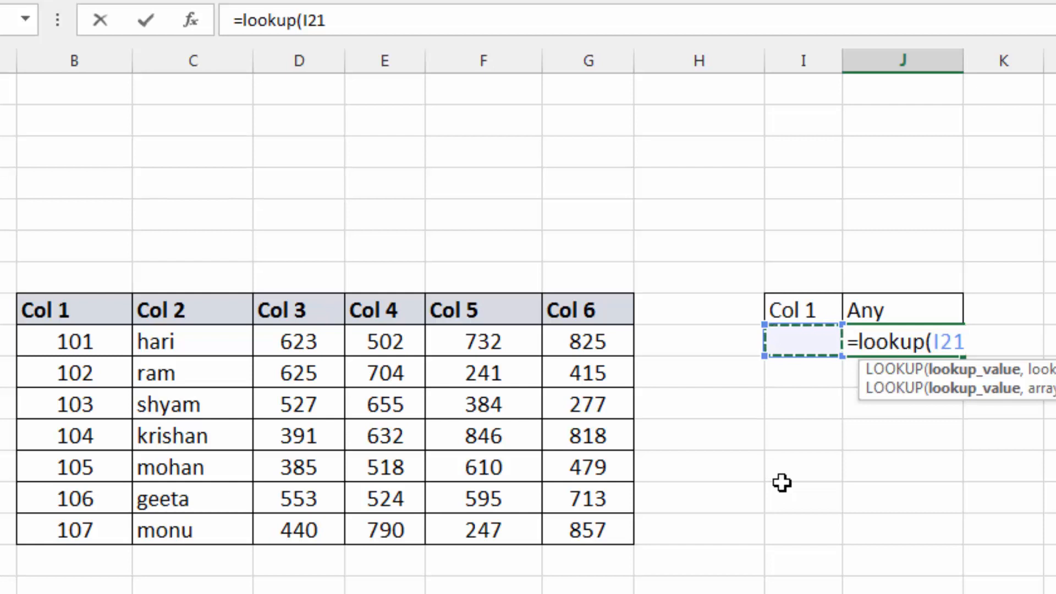
pyautogui.write(',')
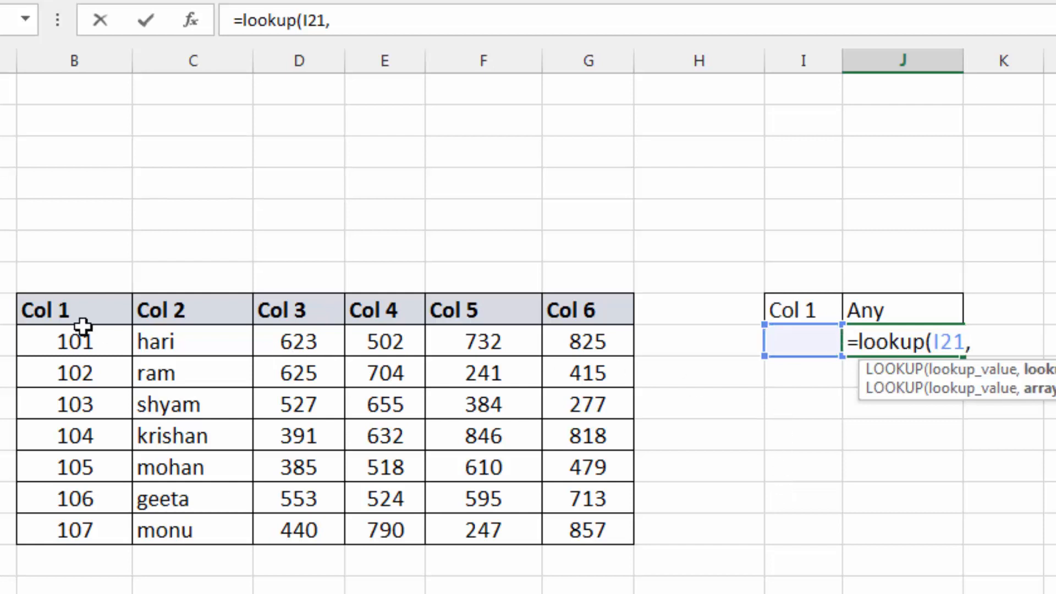
pyautogui.moveTo(68, 312); pyautogui.dragTo(578, 530)
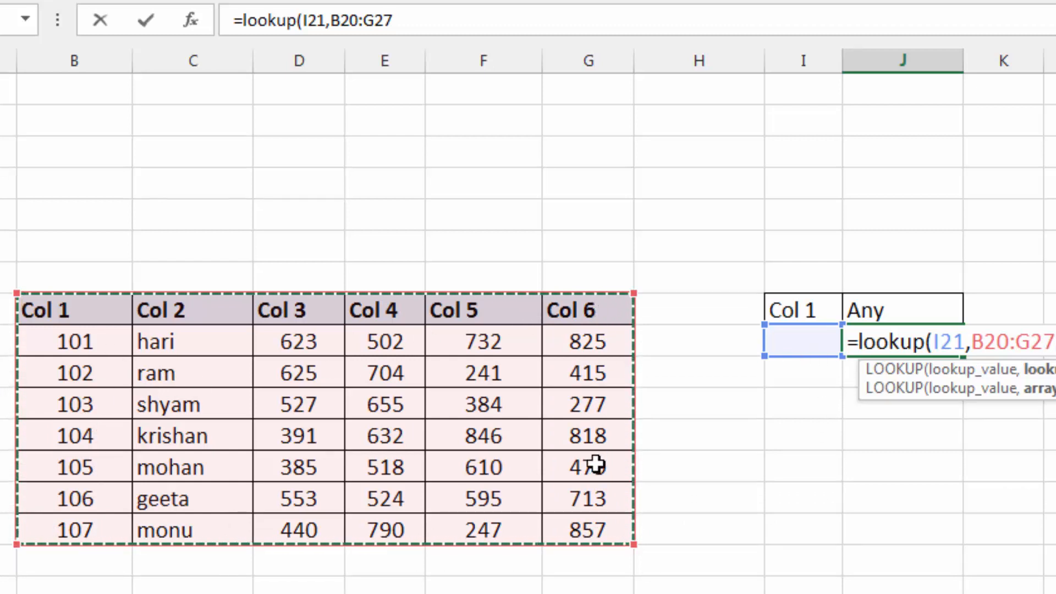
pyautogui.write(')')
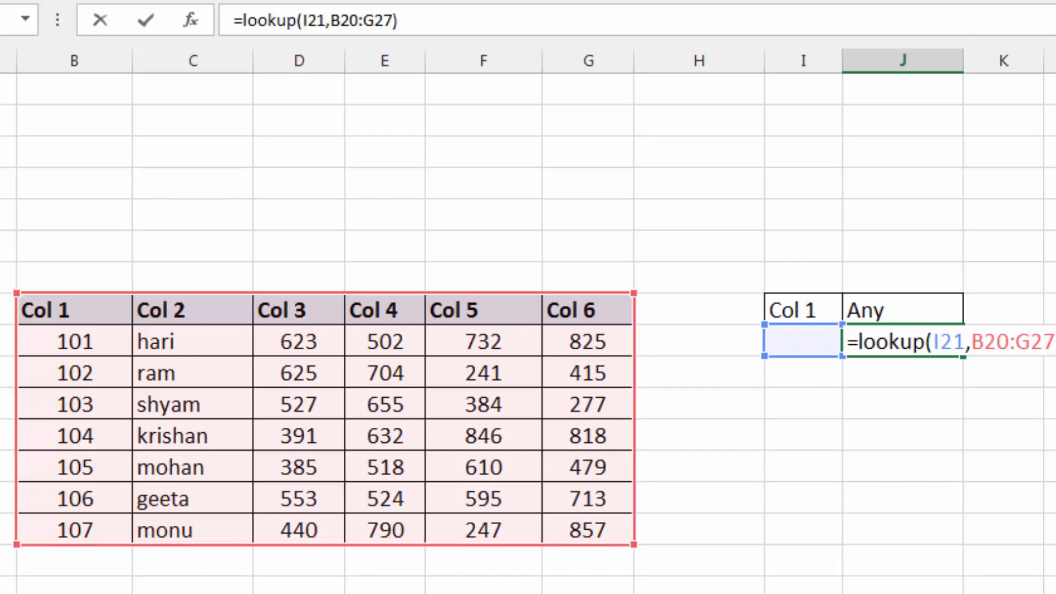
pyautogui.press('Return')
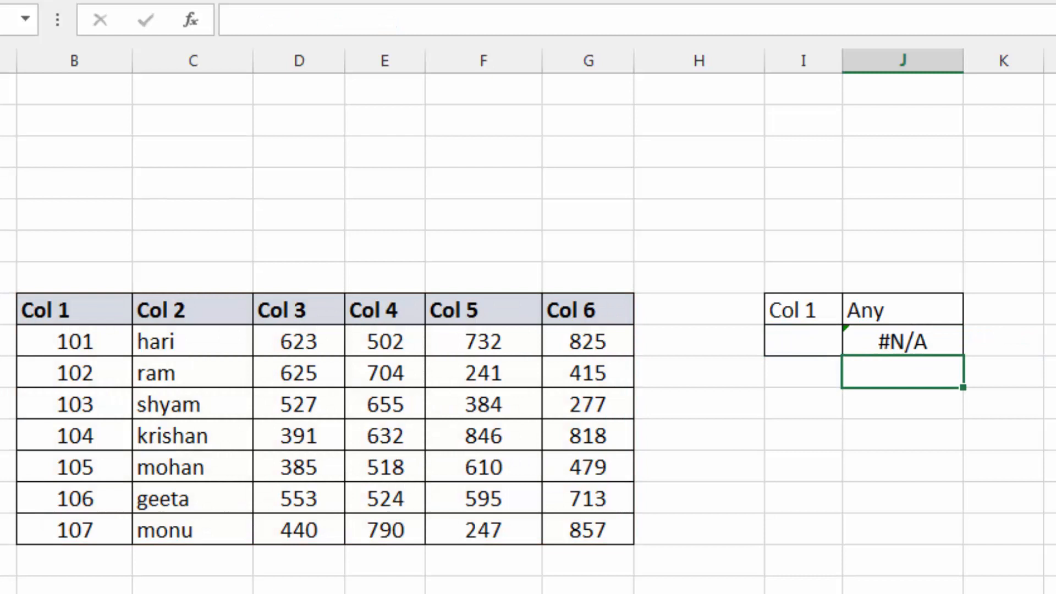
# Step: Set the lookup value in I21 to 102 and compare the result with the Col 6 and Col 1 data in the table
pyautogui.click(804, 340)
pyautogui.write('102')
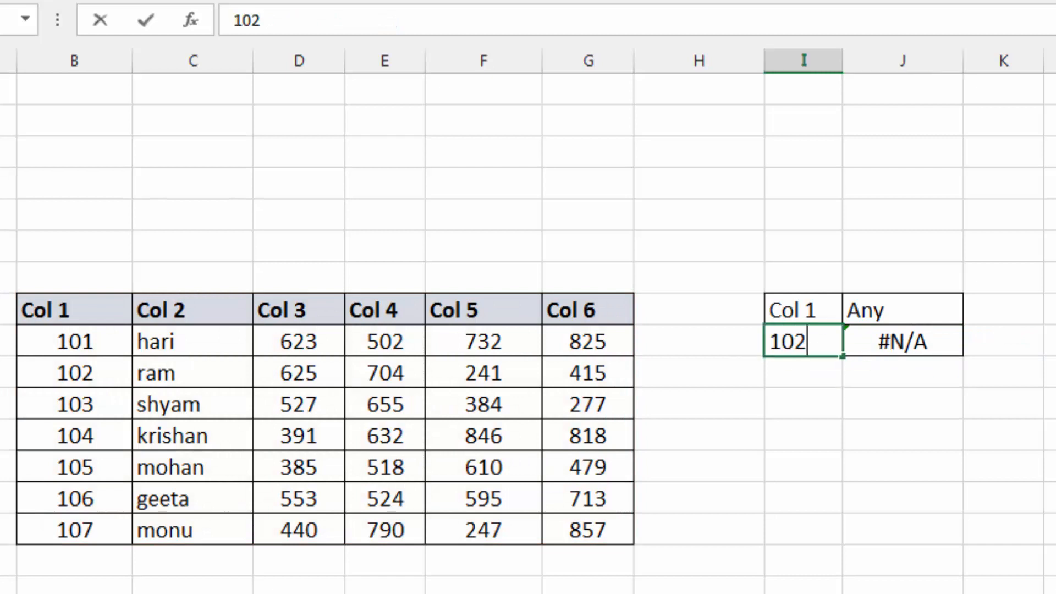
pyautogui.press('Return')
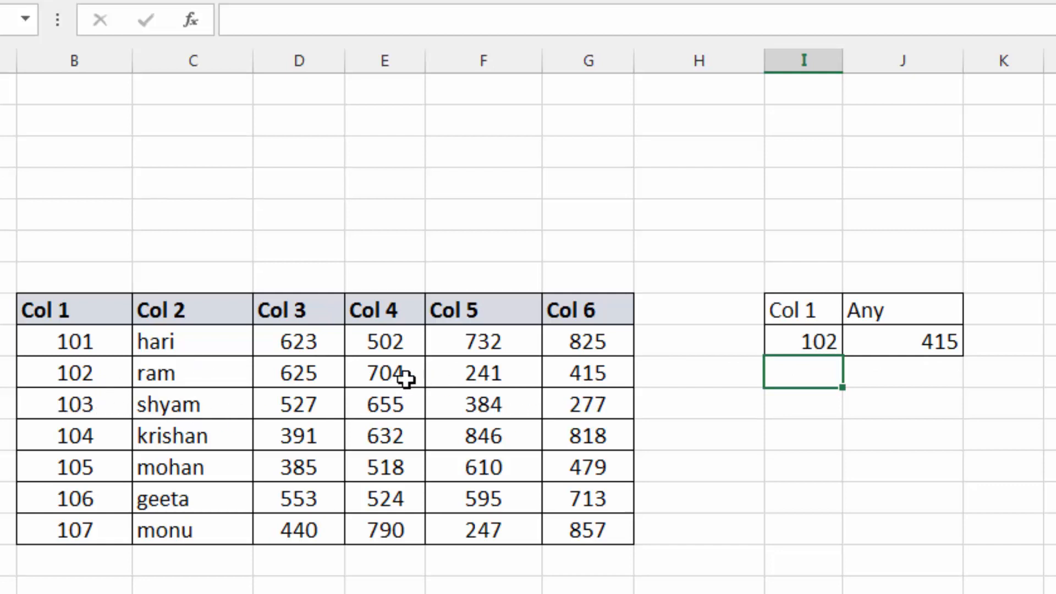
pyautogui.click(602, 379)
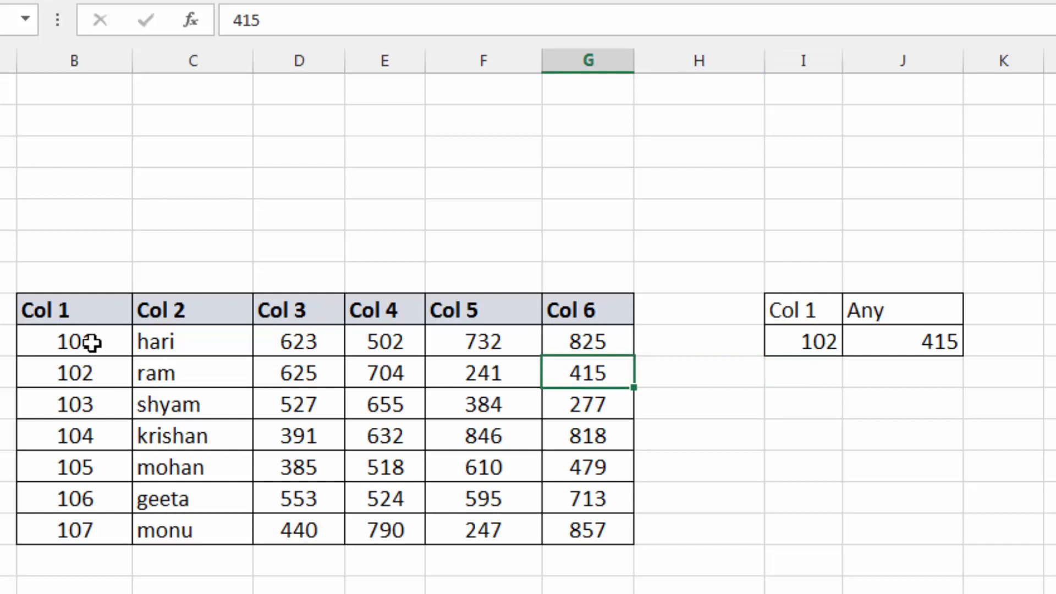
pyautogui.moveTo(100, 311); pyautogui.dragTo(99, 523)
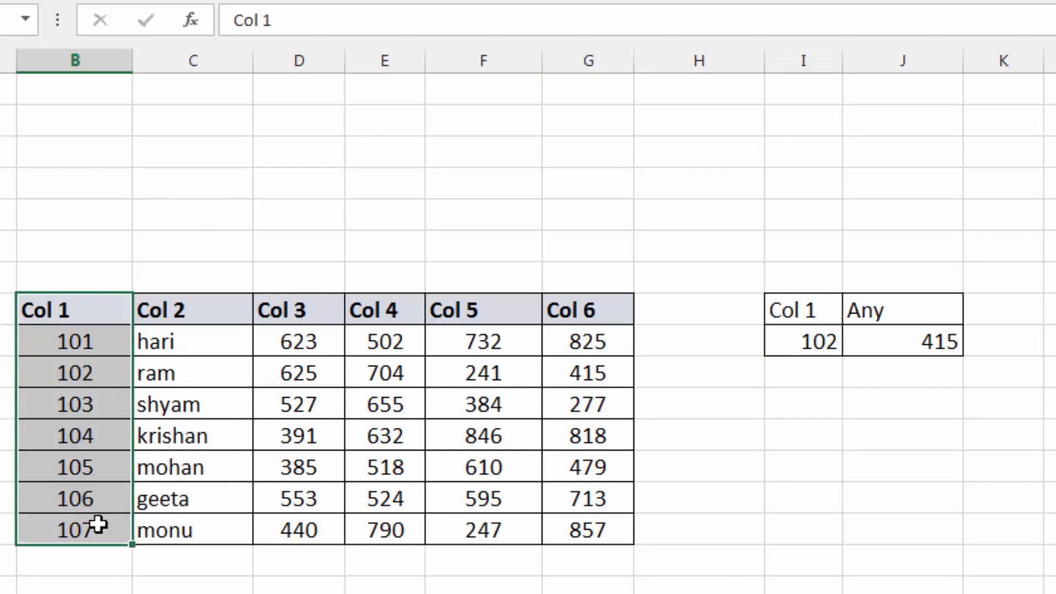
# Step: Delete rows 25 to 27, holding IDs 105 to 107, from the six-column table and check the LOOKUP formula in J21
pyautogui.click(600, 309)
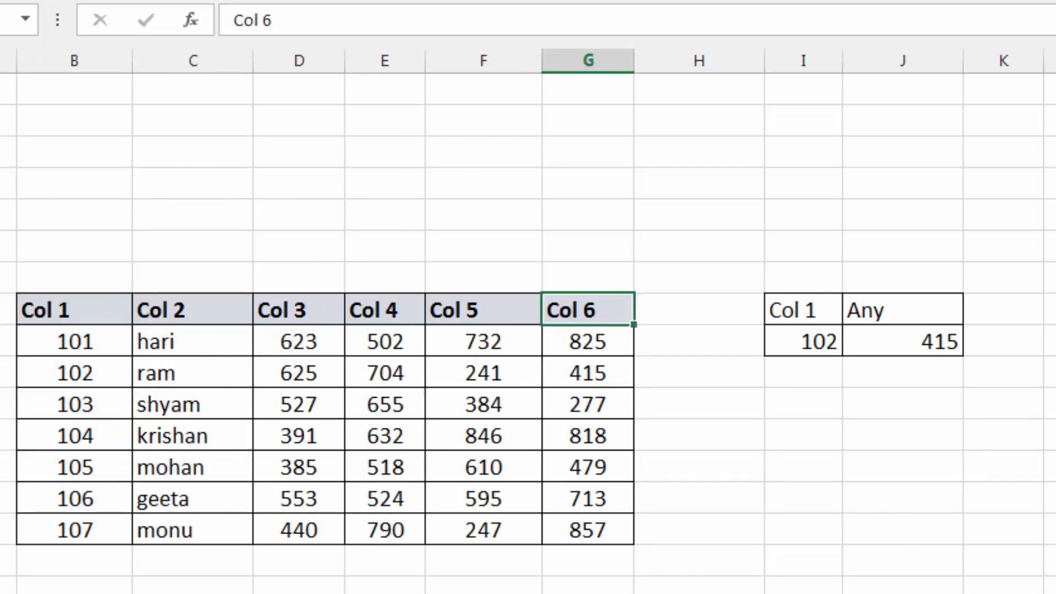
pyautogui.moveTo(0, 467); pyautogui.dragTo(0, 528)
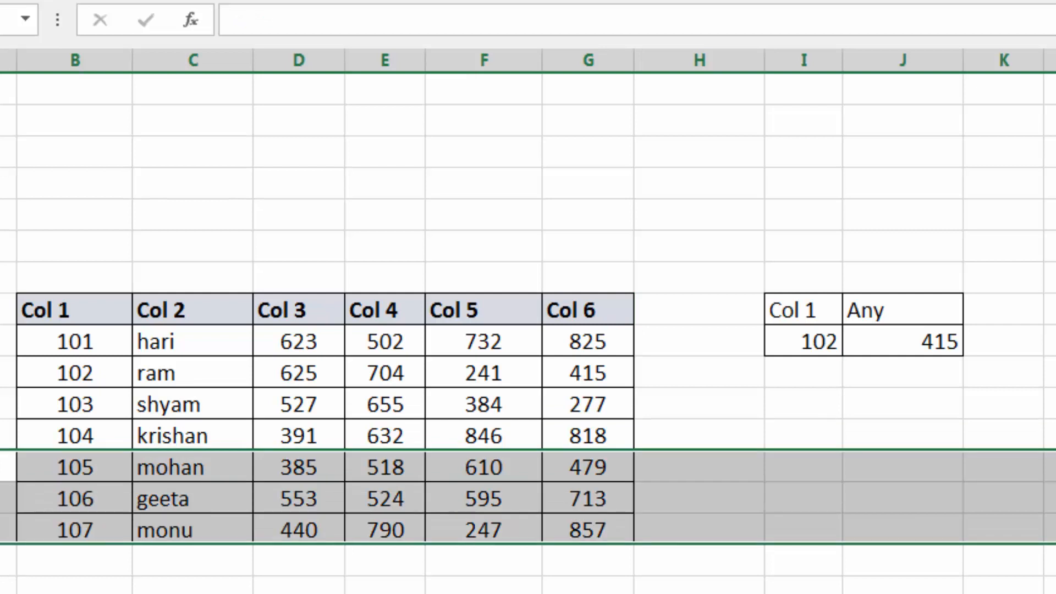
pyautogui.rightClick(250, 513)
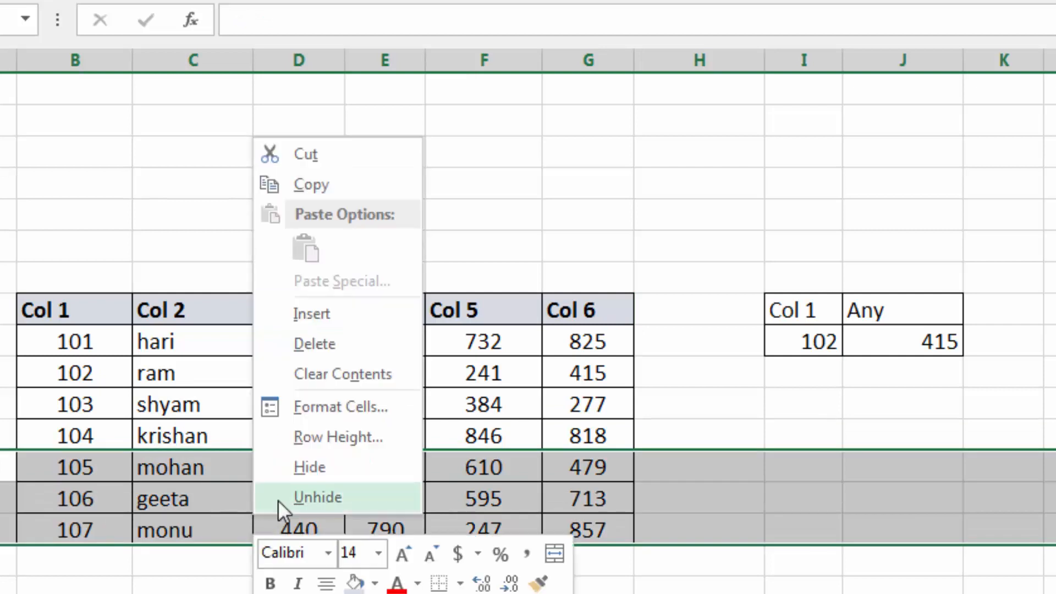
pyautogui.click(325, 347)
pyautogui.click(329, 381)
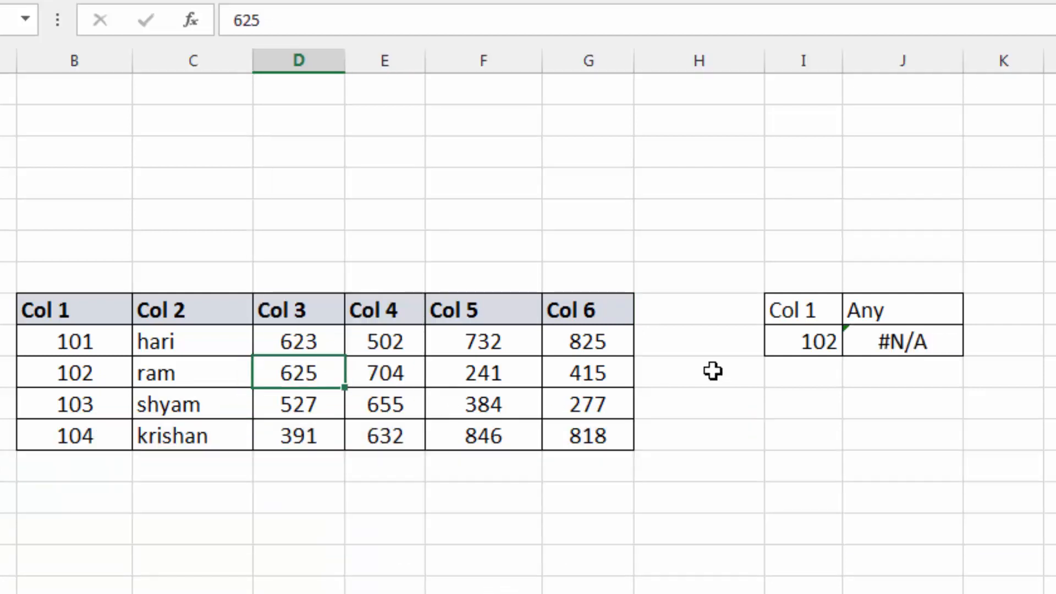
pyautogui.click(910, 344)
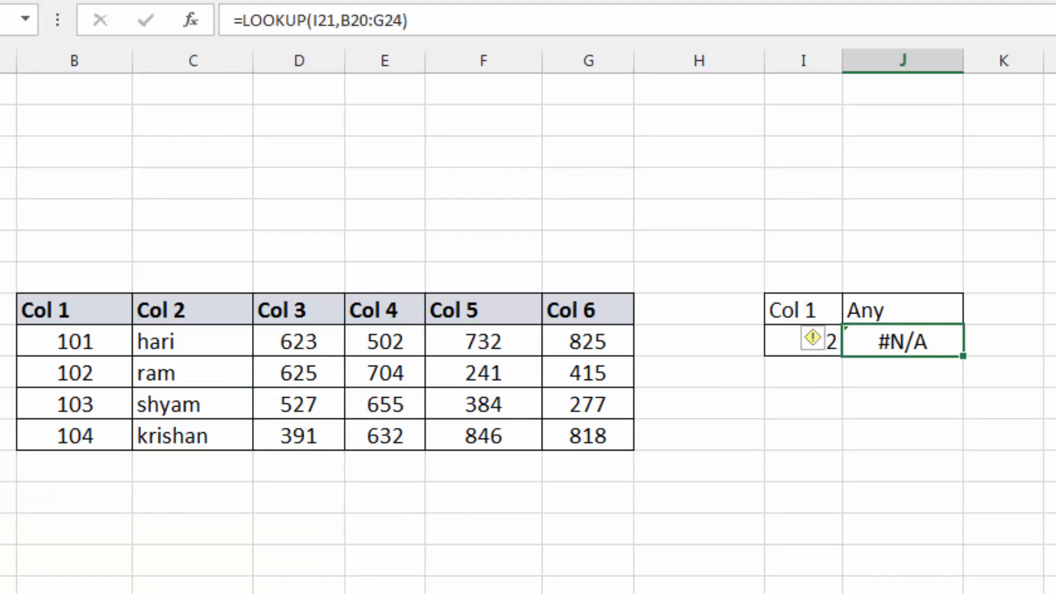
# Step: Set the lookup value in I21 to Col 3 and compare the result with the Col 3 data in the table
pyautogui.click(773, 338)
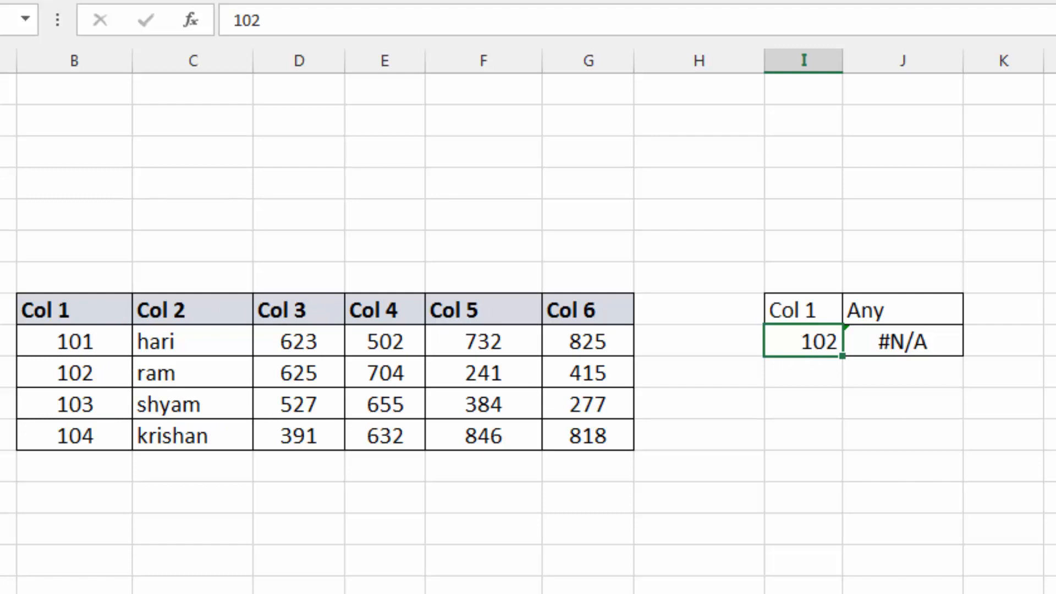
pyautogui.write('Col')
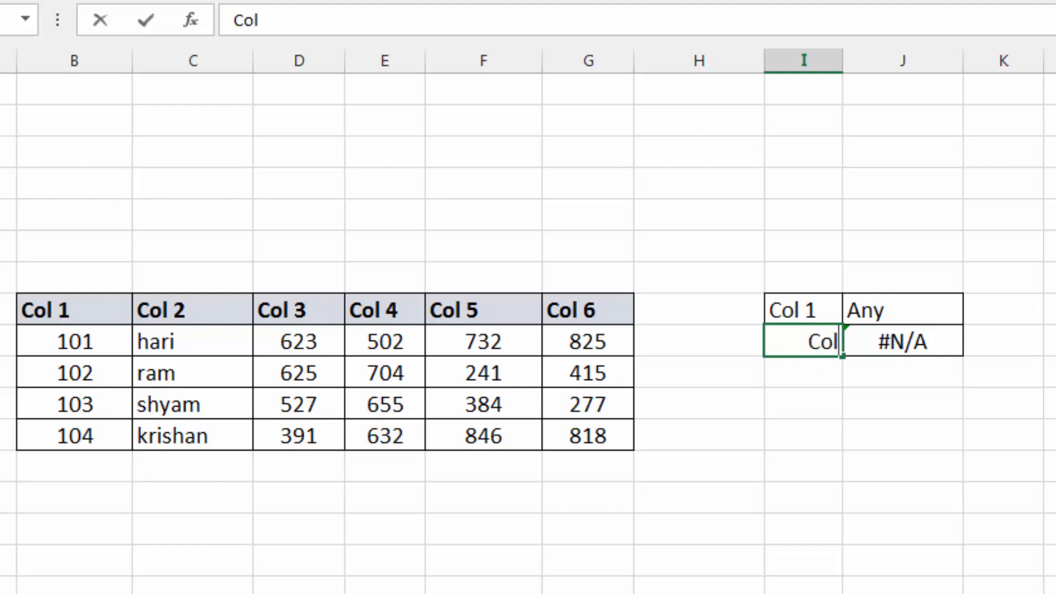
pyautogui.write(' 3')
pyautogui.press('Return')
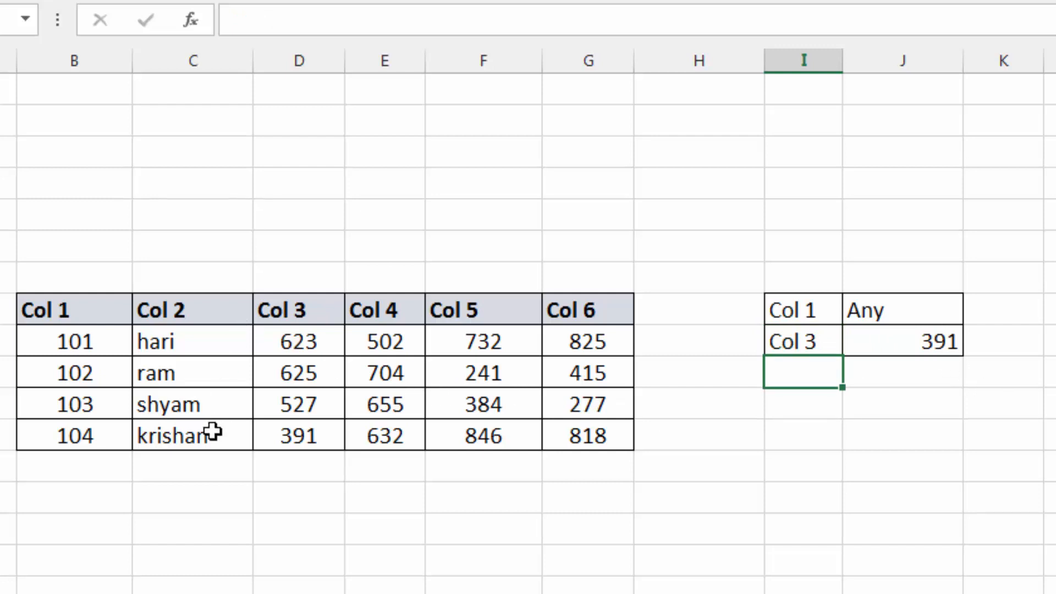
pyautogui.click(298, 432)
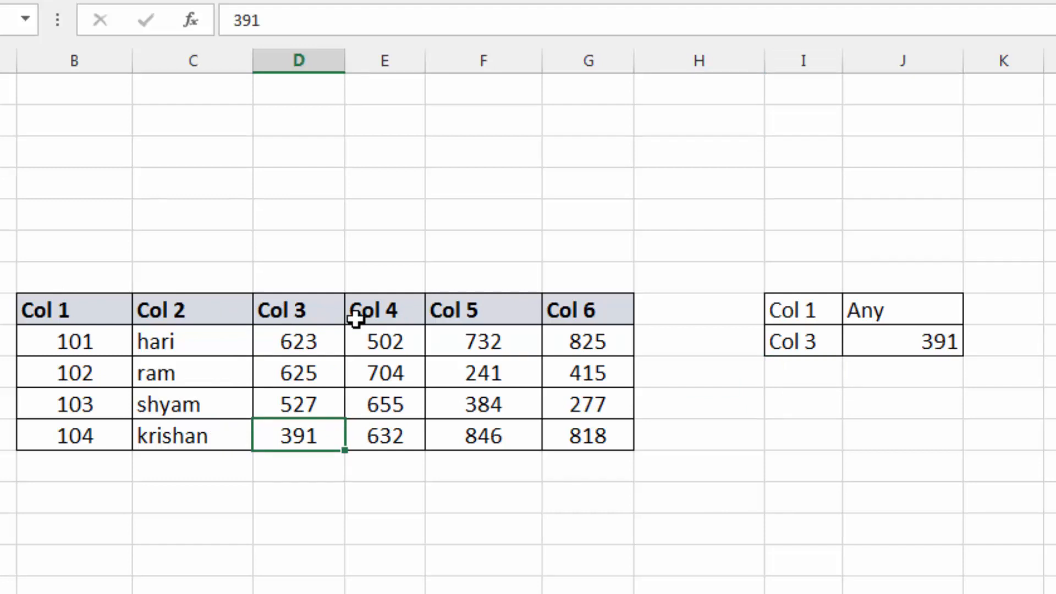
pyautogui.click(809, 340)
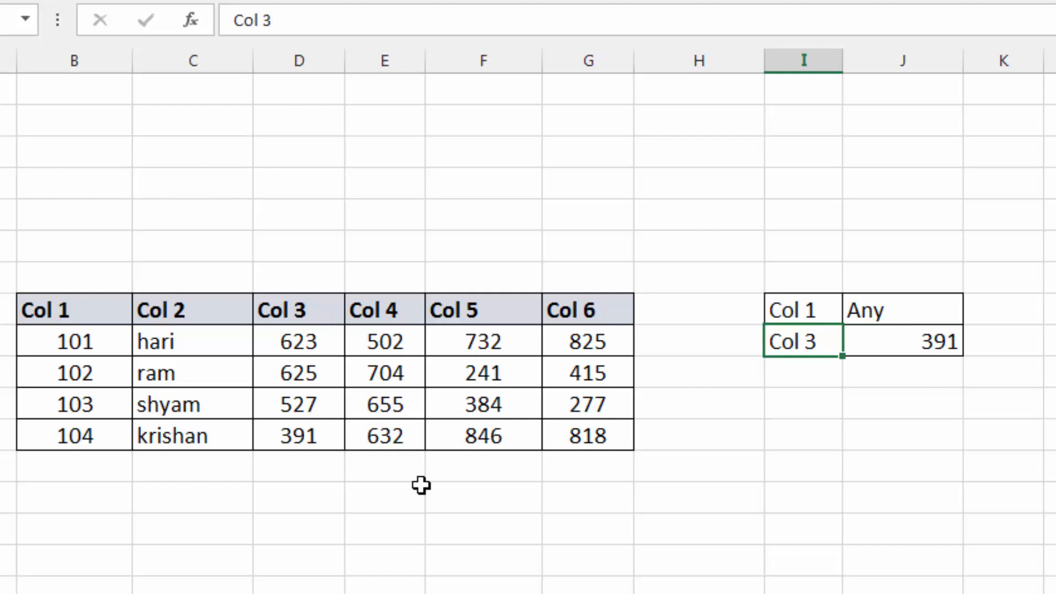
pyautogui.click(459, 403)
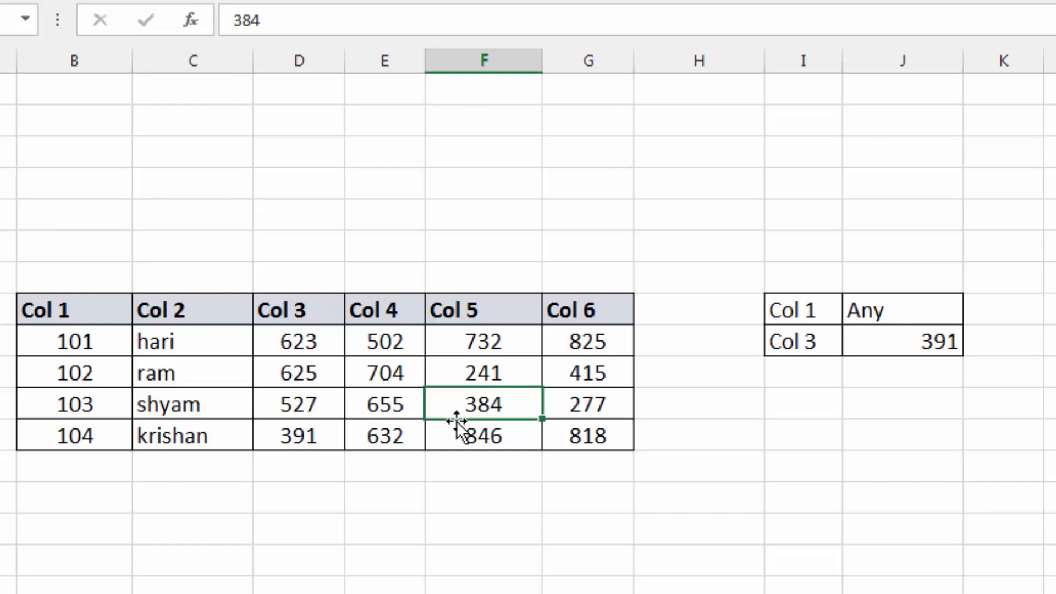
# Step: Replace the formula in J21 with the vector form =LOOKUP(I21,B20:B24,G20:G24), returning values from Col 6
pyautogui.click(878, 345)
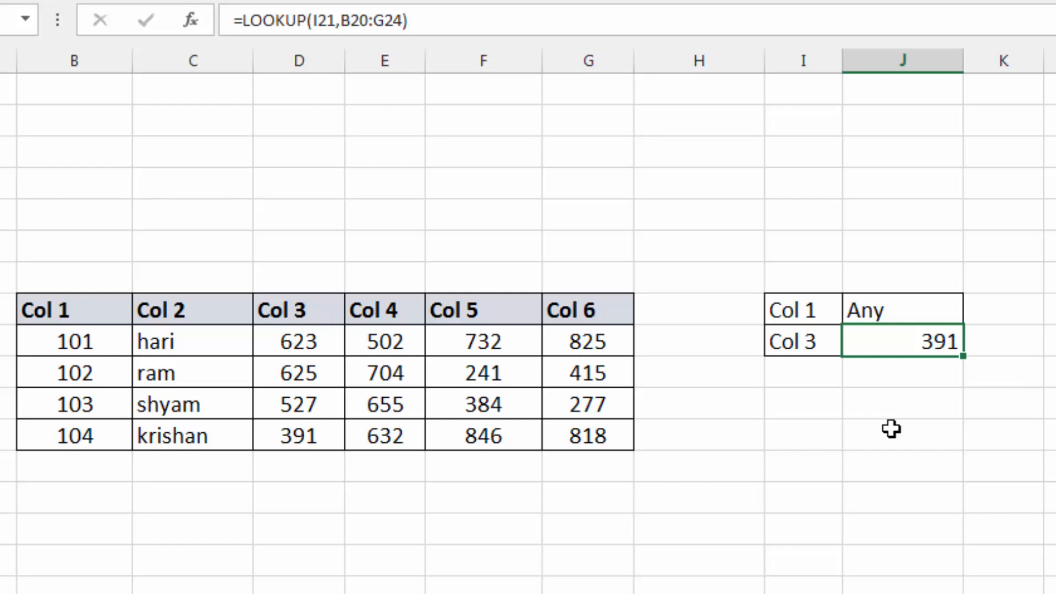
pyautogui.write('=lo')
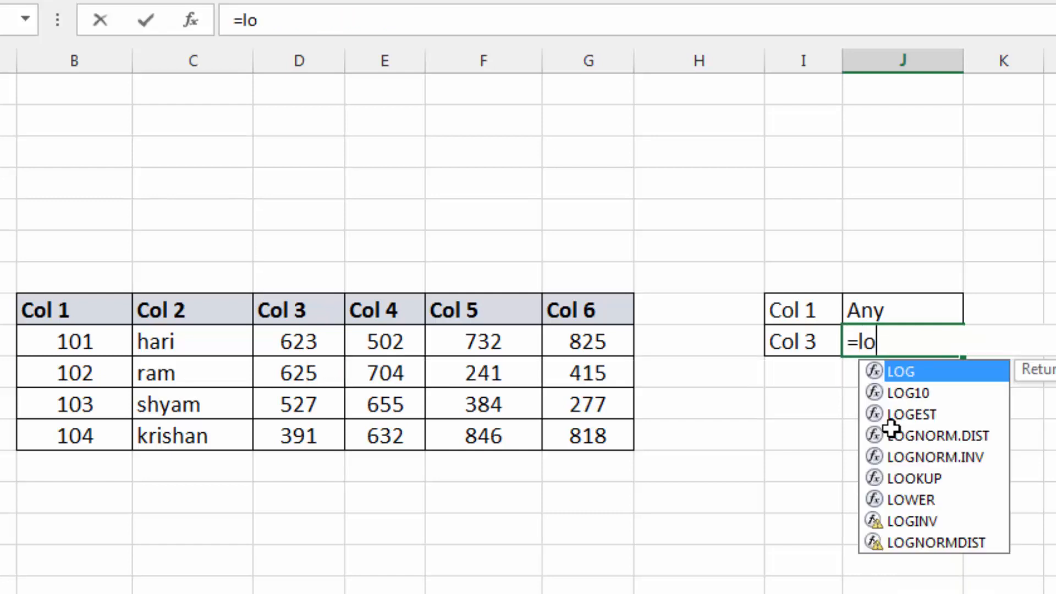
pyautogui.write('okup(')
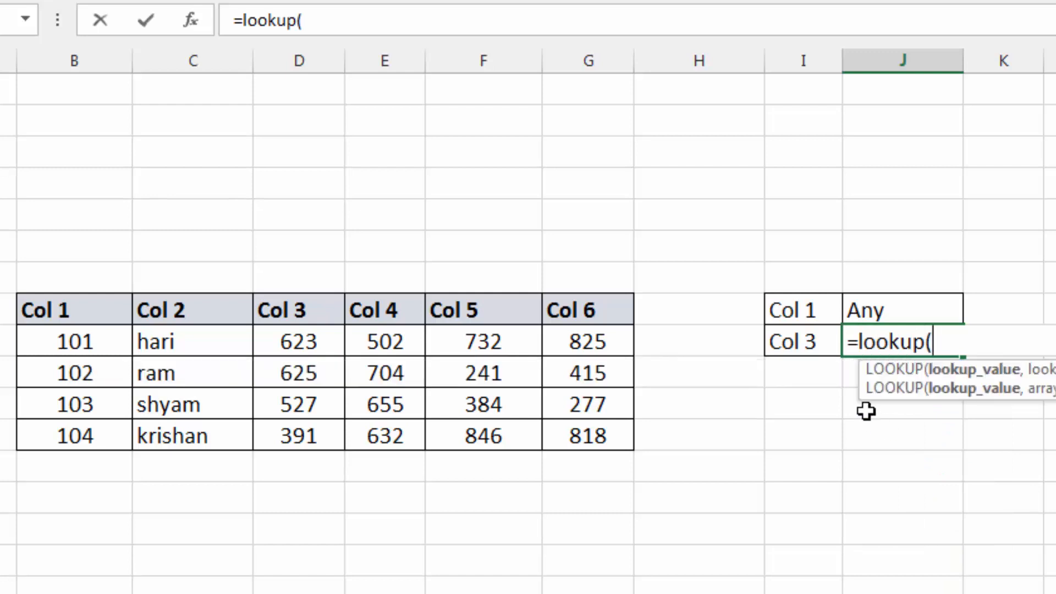
pyautogui.click(799, 342)
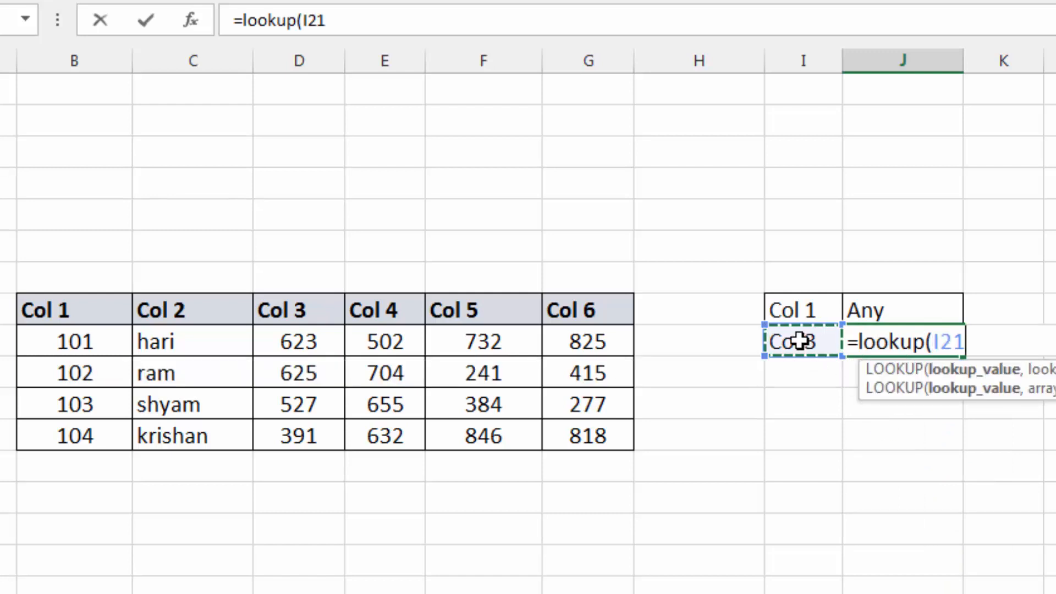
pyautogui.write(',')
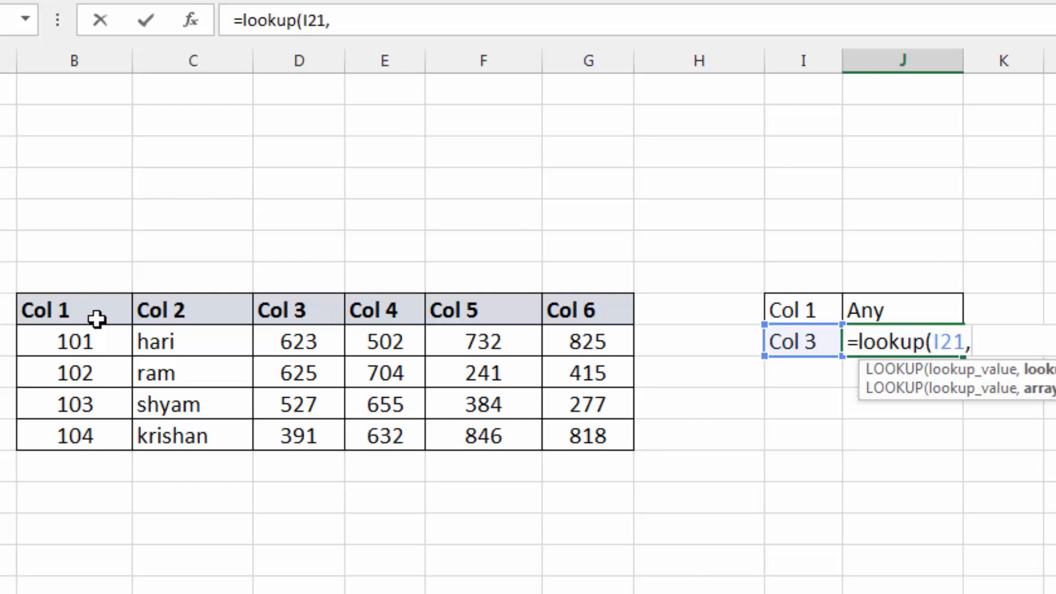
pyautogui.moveTo(94, 308); pyautogui.dragTo(85, 431)
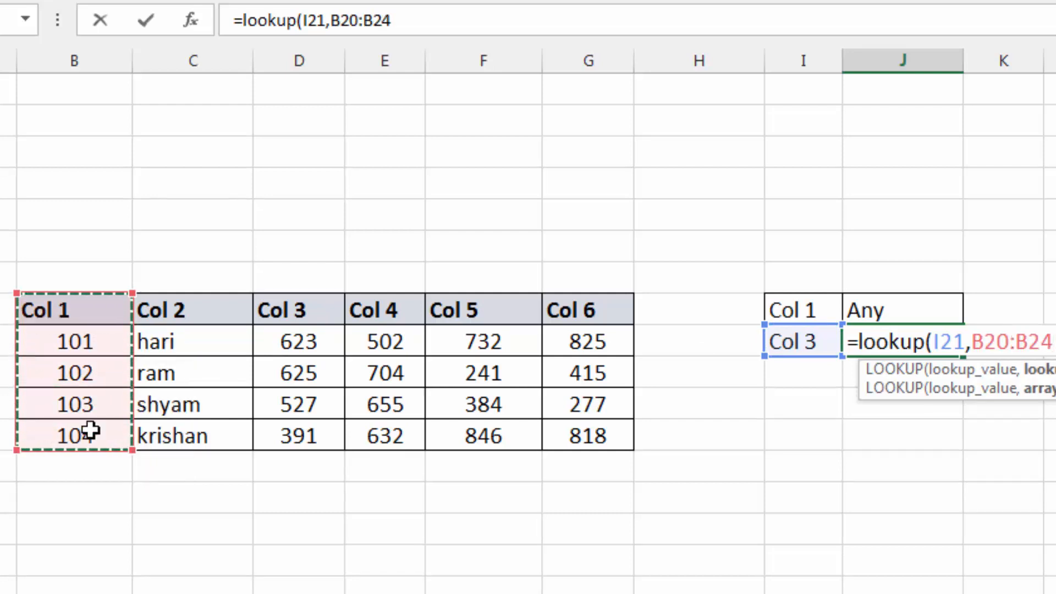
pyautogui.write(',')
pyautogui.moveTo(568, 312); pyautogui.dragTo(571, 420)
pyautogui.moveTo(413, 416); pyautogui.dragTo(411, 418)
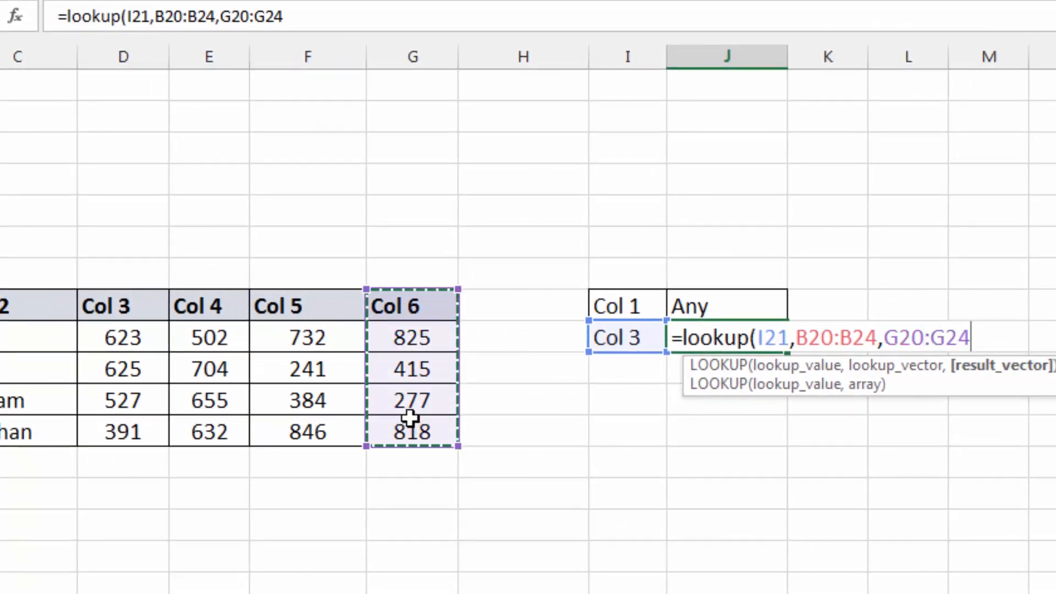
pyautogui.write(')')
pyautogui.press('Return')
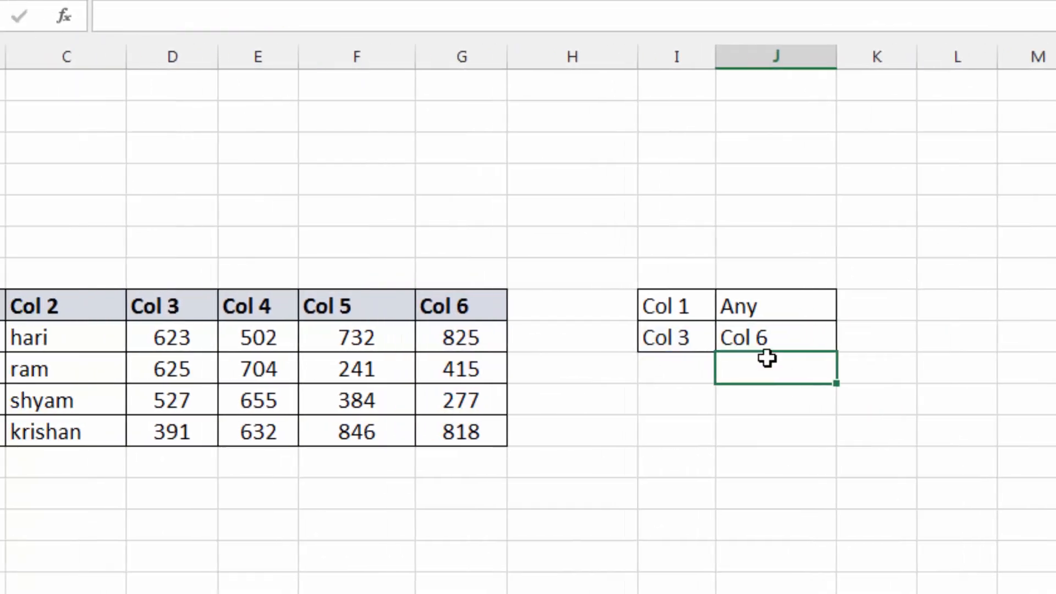
# Step: Set the lookup value in I21 to 103 and compare the result with the Col 6 data
pyautogui.click(814, 340)
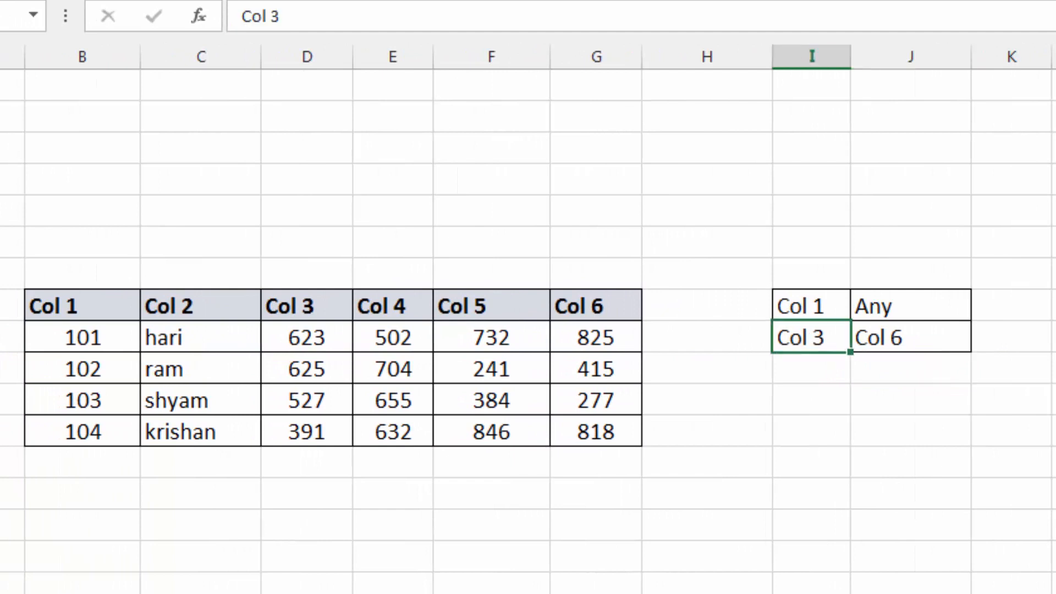
pyautogui.write('103')
pyautogui.press('Return')
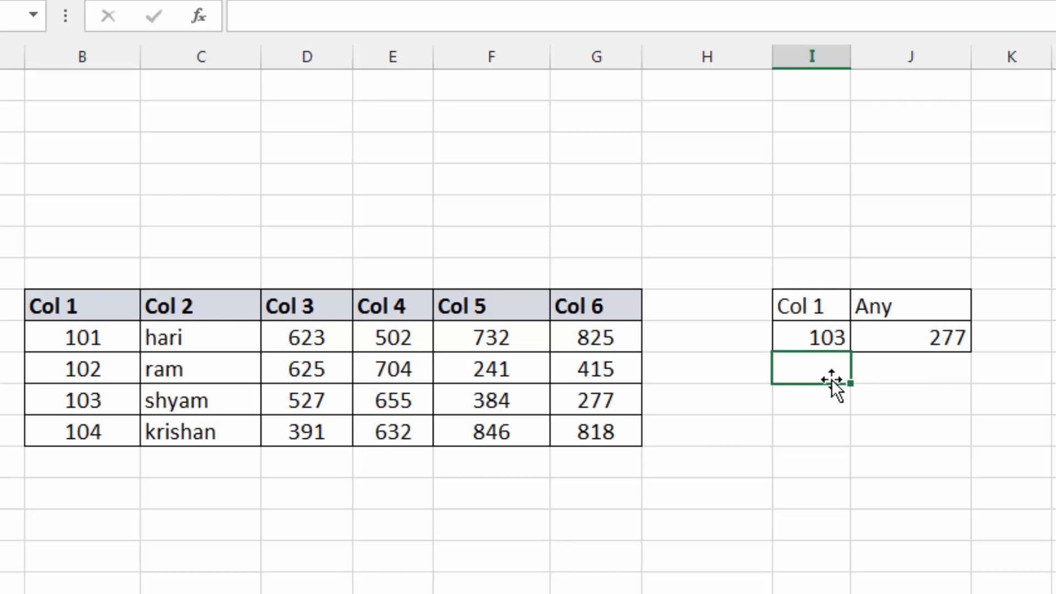
pyautogui.click(893, 379)
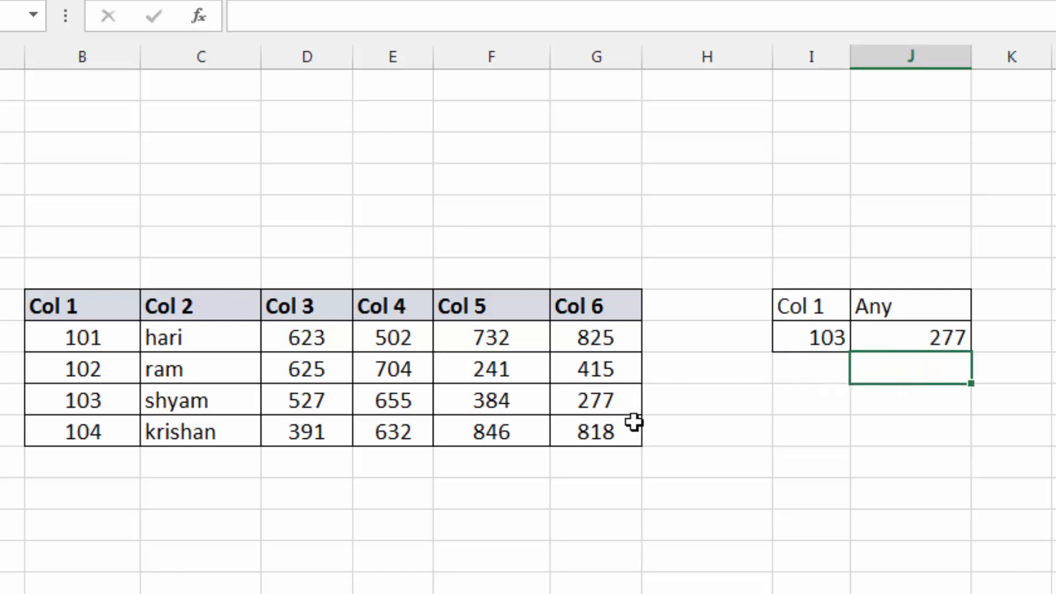
pyautogui.click(677, 422)
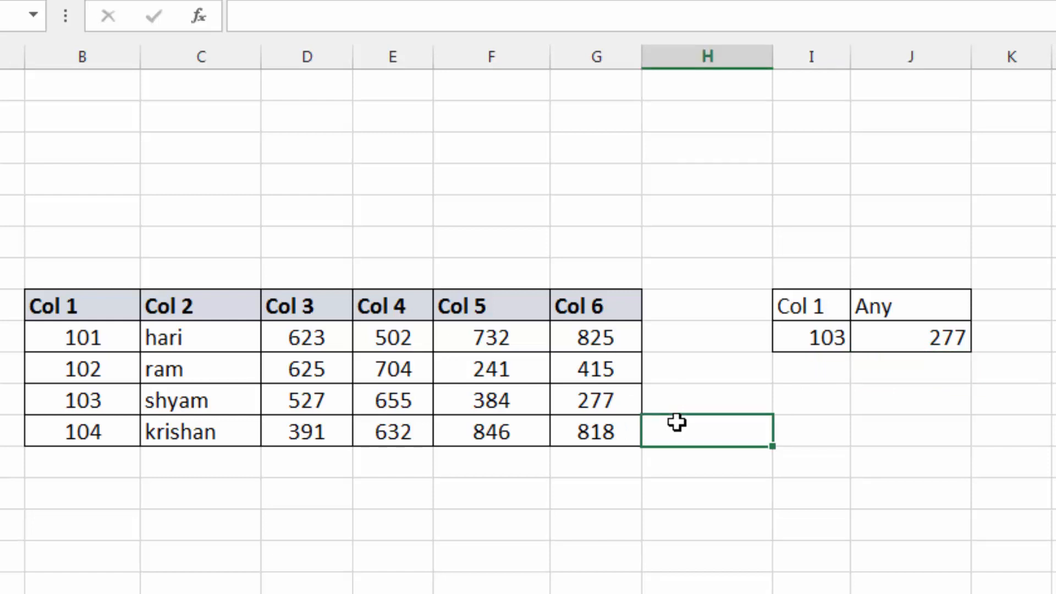
pyautogui.click(798, 423)
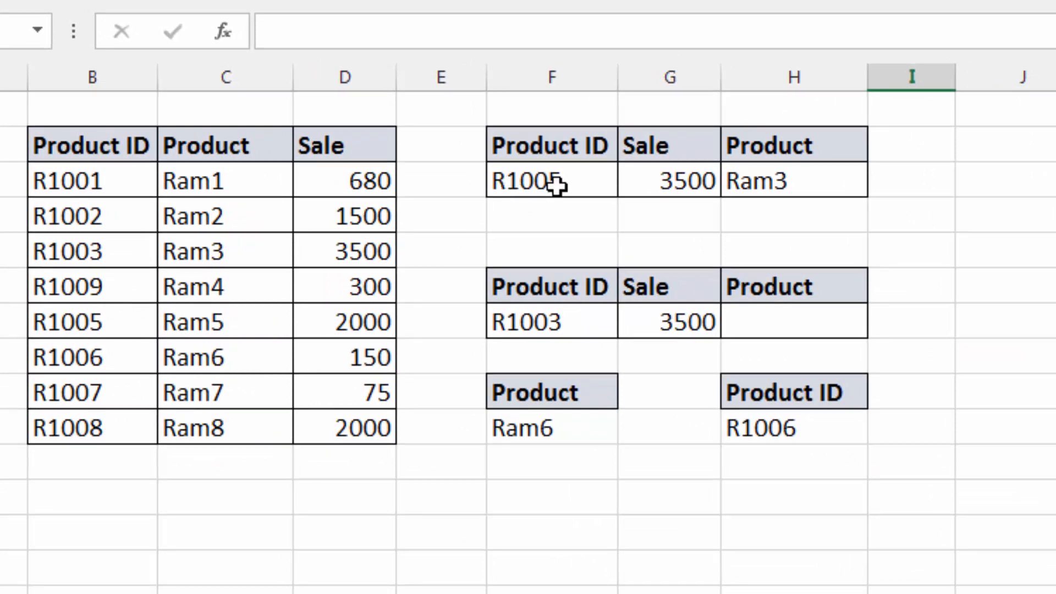
# Step: Clear the contents of F3:H3, F7:H7 and F10:H10 under the lookup headers beside the product table
pyautogui.moveTo(557, 186); pyautogui.dragTo(777, 184)
pyautogui.press('Delete')
pyautogui.moveTo(530, 330); pyautogui.dragTo(740, 325)
pyautogui.press('Delete')
pyautogui.moveTo(537, 426); pyautogui.dragTo(781, 431)
pyautogui.press('Delete')
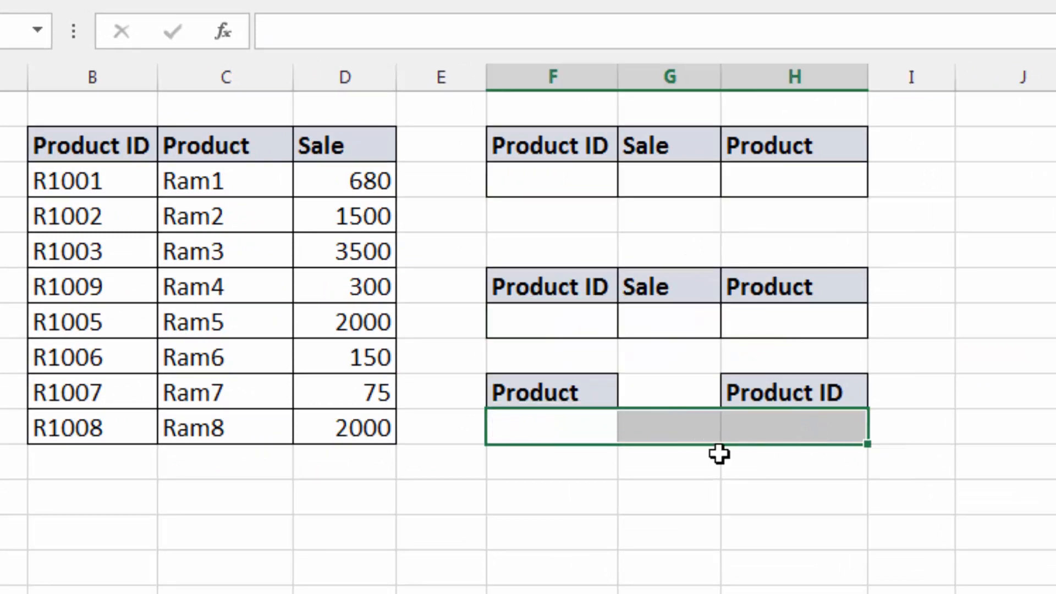
# Step: Enter R1003 as the Product ID to look up in F3
pyautogui.click(573, 184)
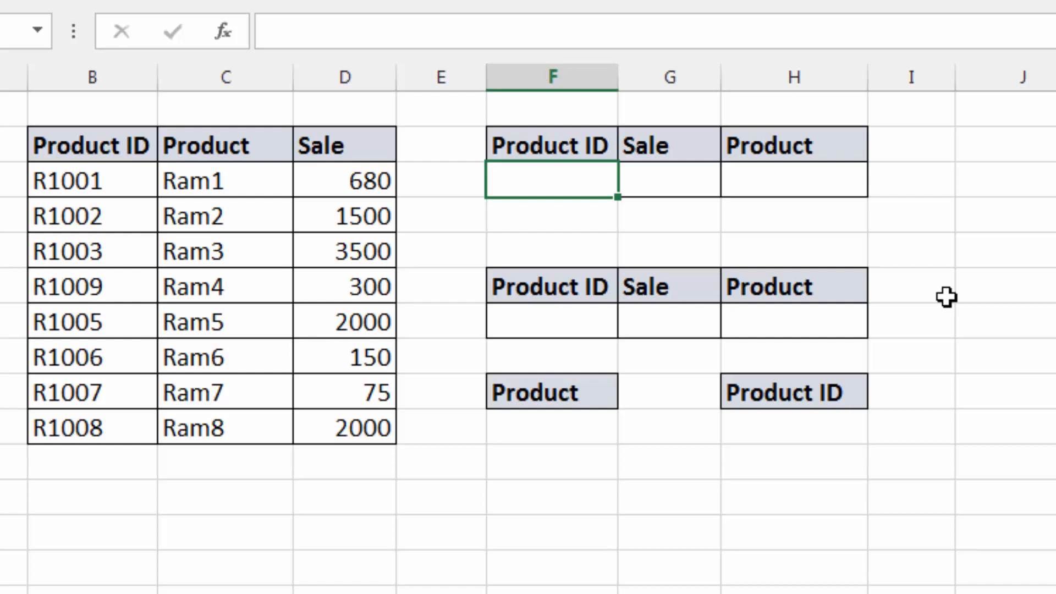
pyautogui.write('R1003')
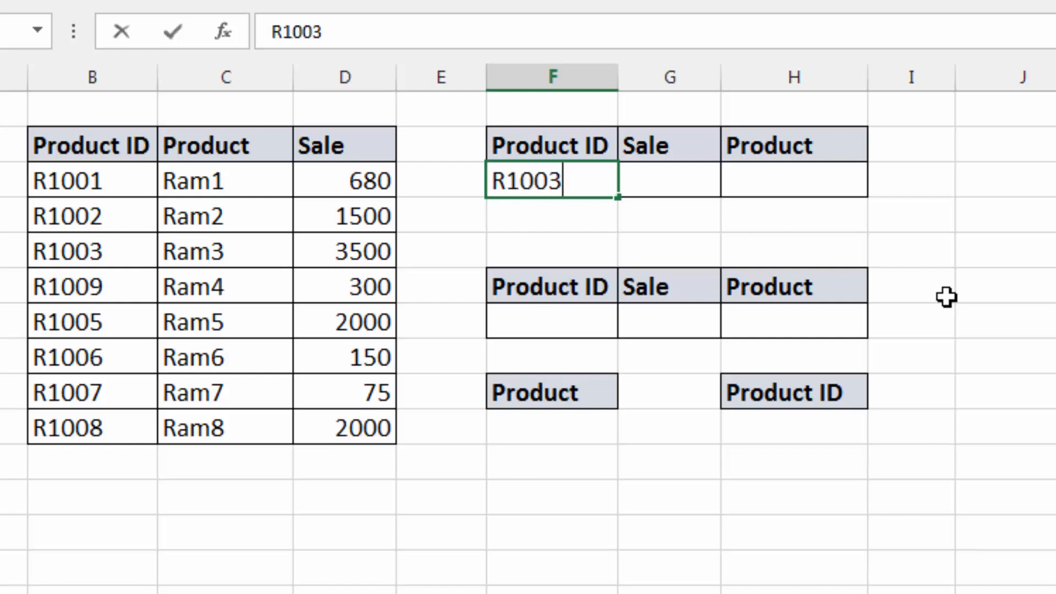
pyautogui.press('Return')
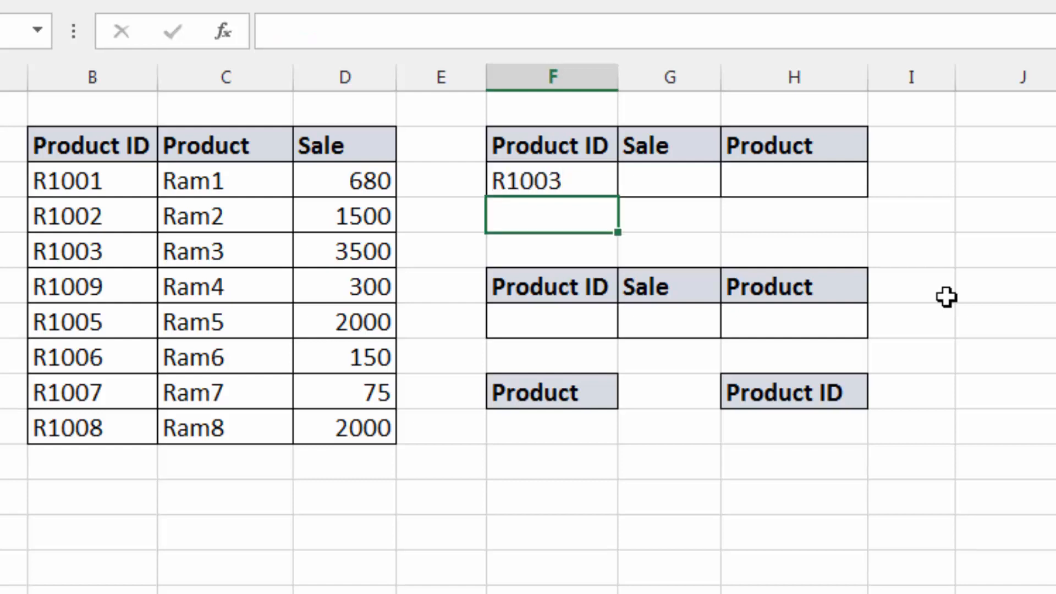
# Step: Enter =VLOOKUP(F3,B3:E10,3,FALSE) in G3 to return the exact-match Sale for the Product ID
pyautogui.click(686, 182)
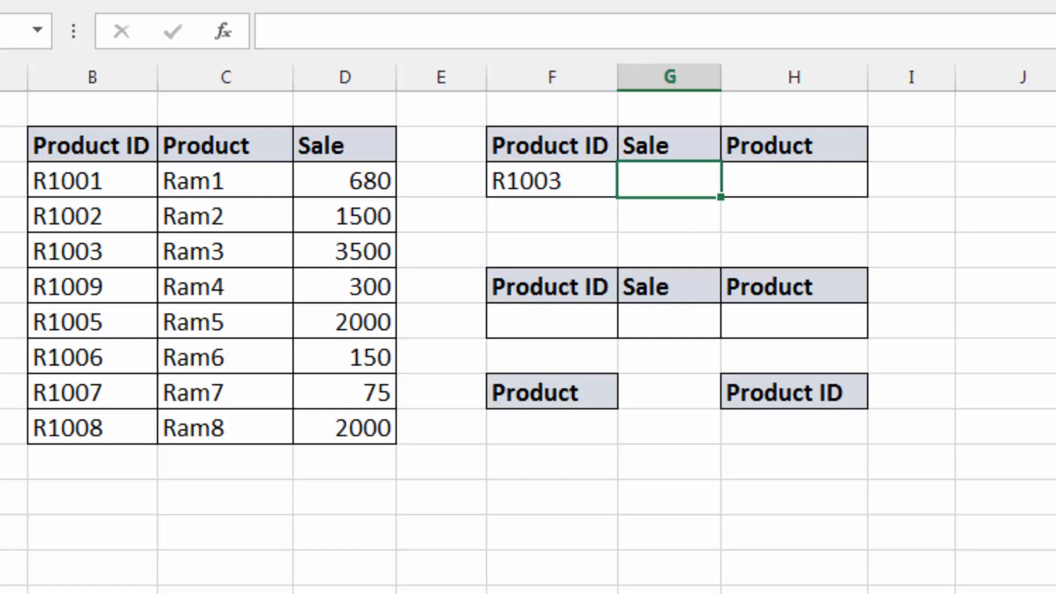
pyautogui.write('=')
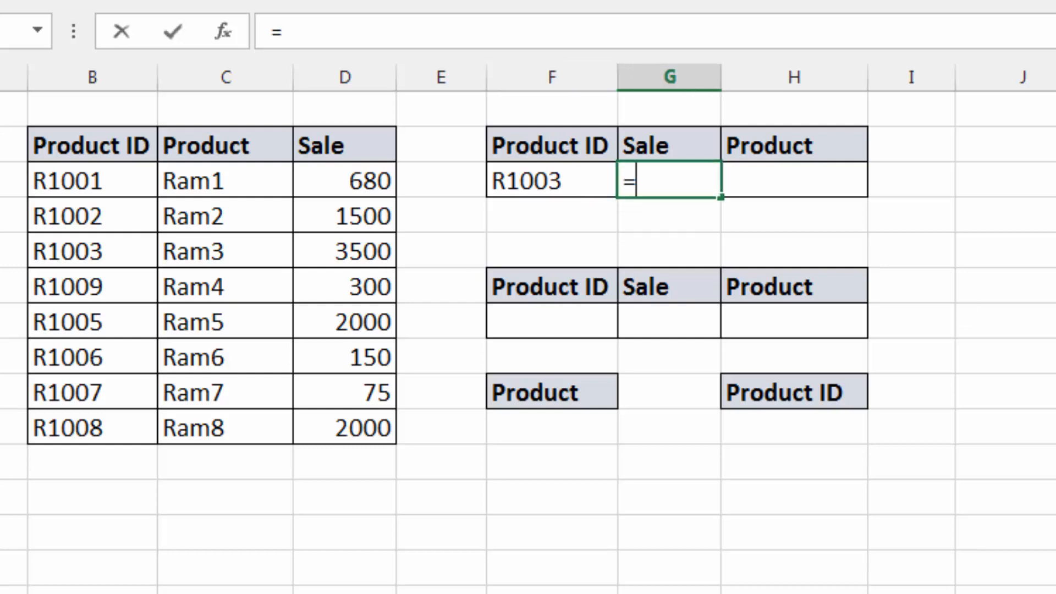
pyautogui.write('vlookup')
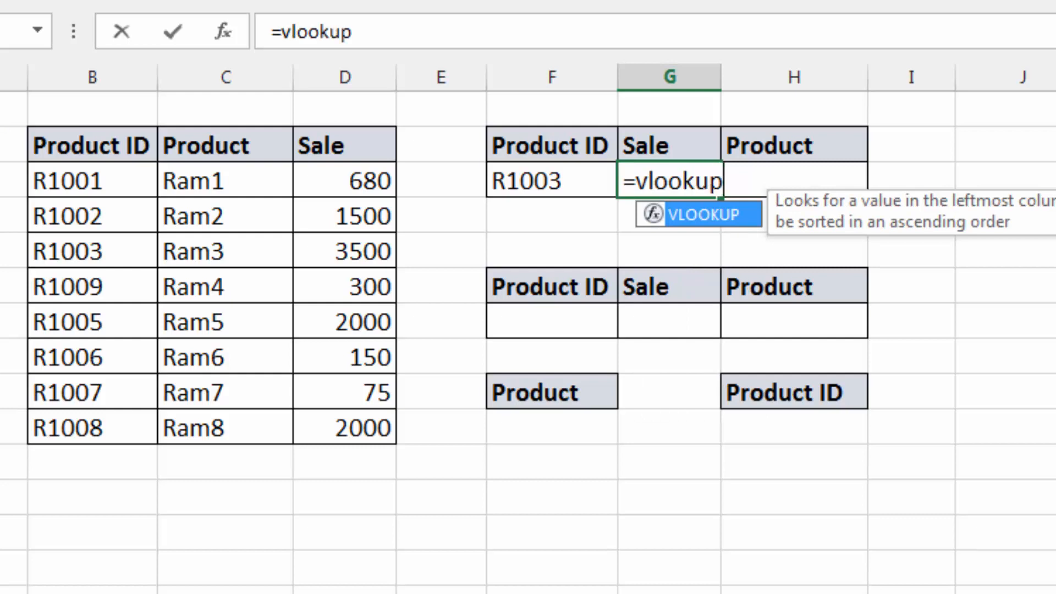
pyautogui.write('(')
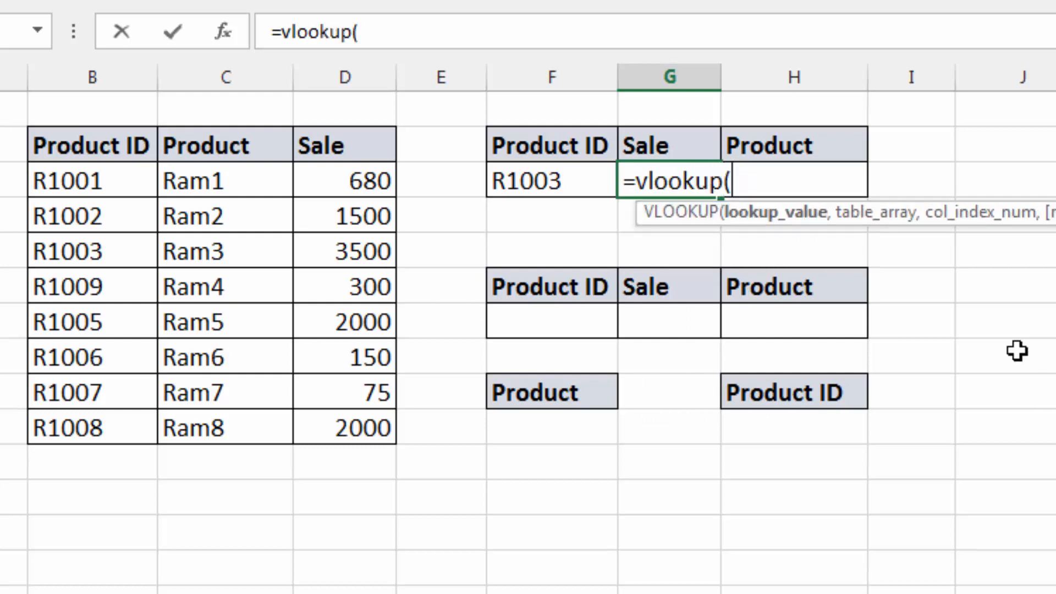
pyautogui.click(566, 179)
pyautogui.write(',')
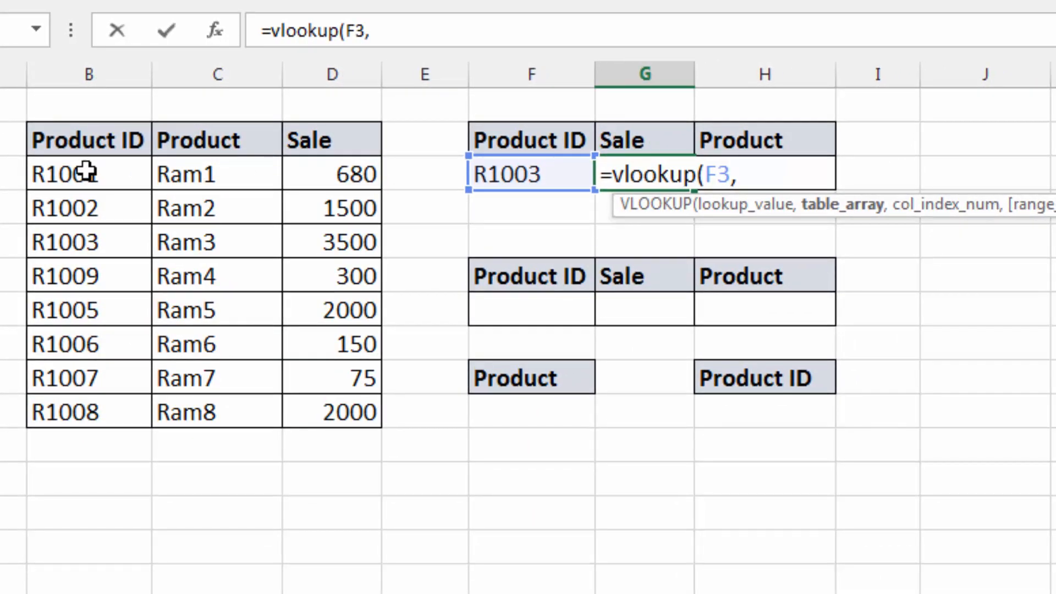
pyautogui.moveTo(87, 171); pyautogui.dragTo(451, 407)
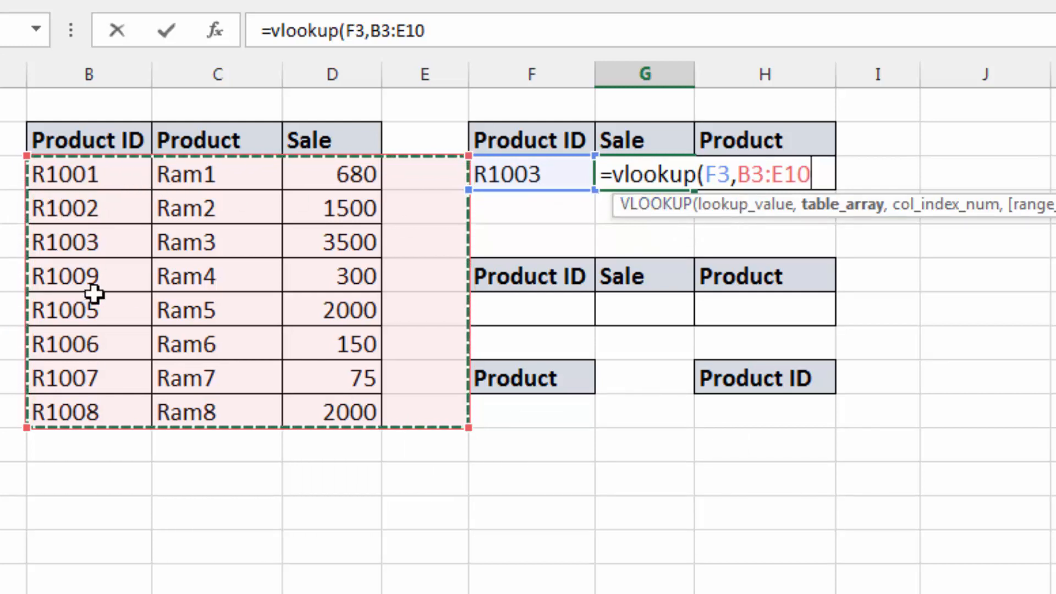
pyautogui.write(',')
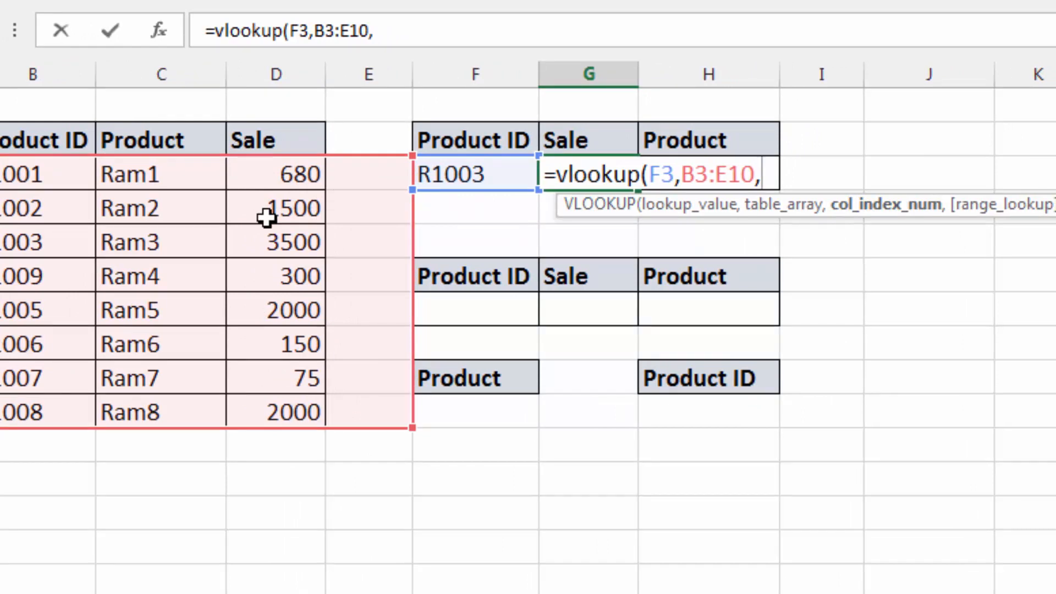
pyautogui.write('3')
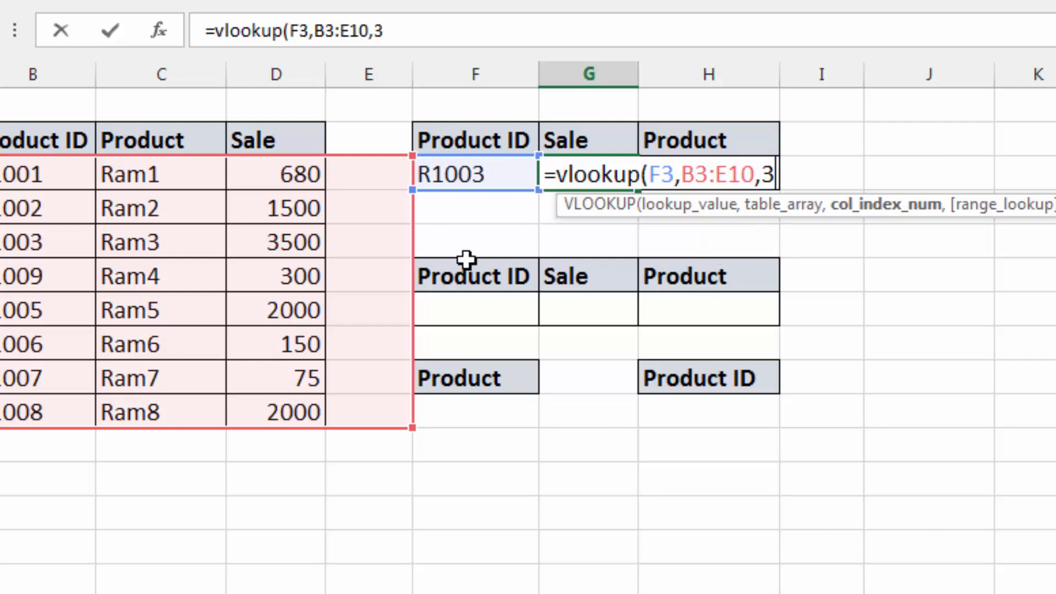
pyautogui.write(',')
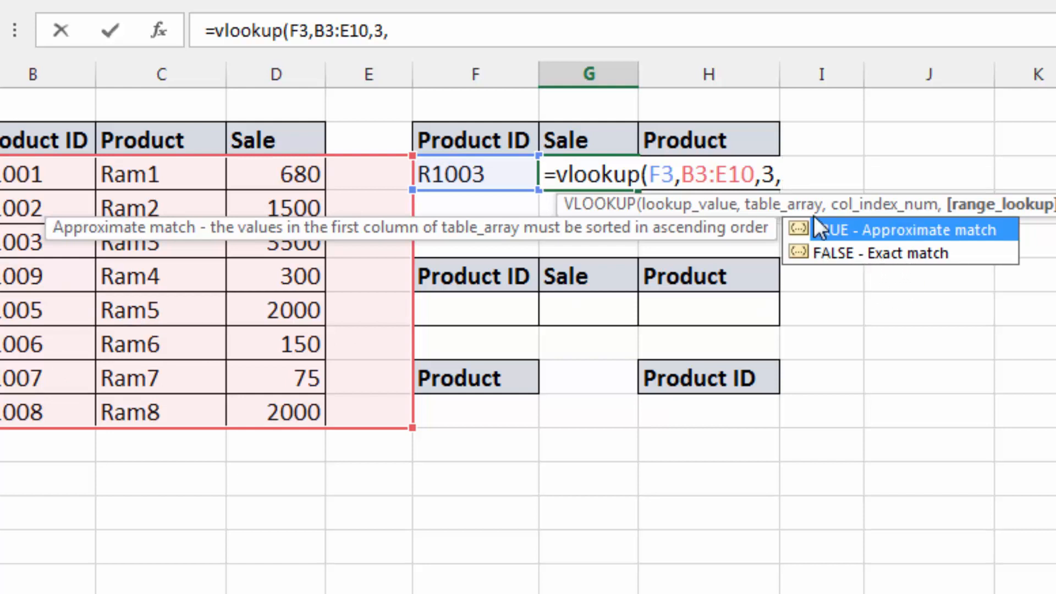
pyautogui.doubleClick(836, 257)
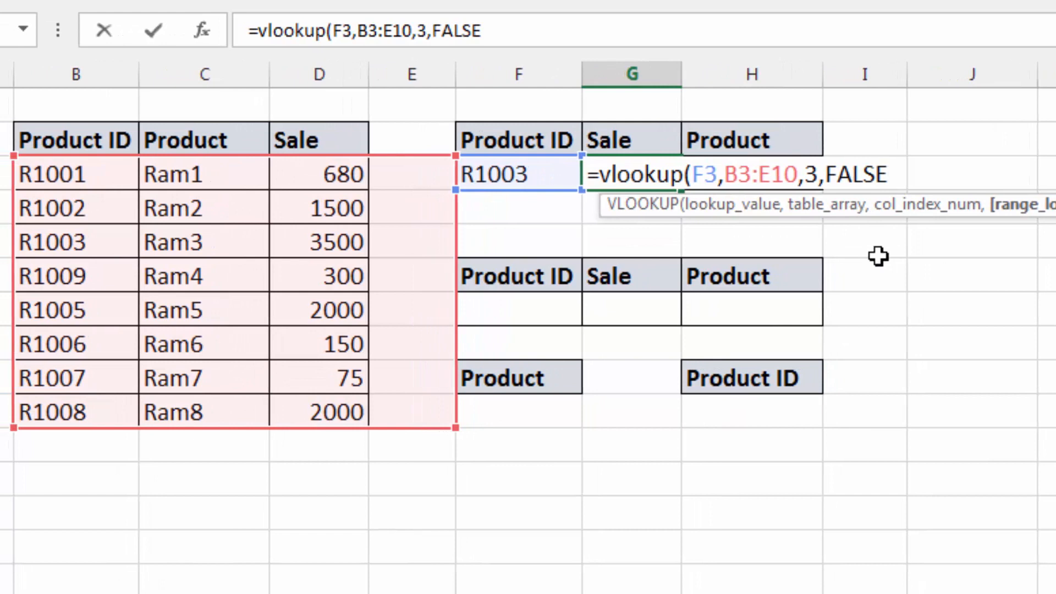
pyautogui.write(')')
pyautogui.press('Return')
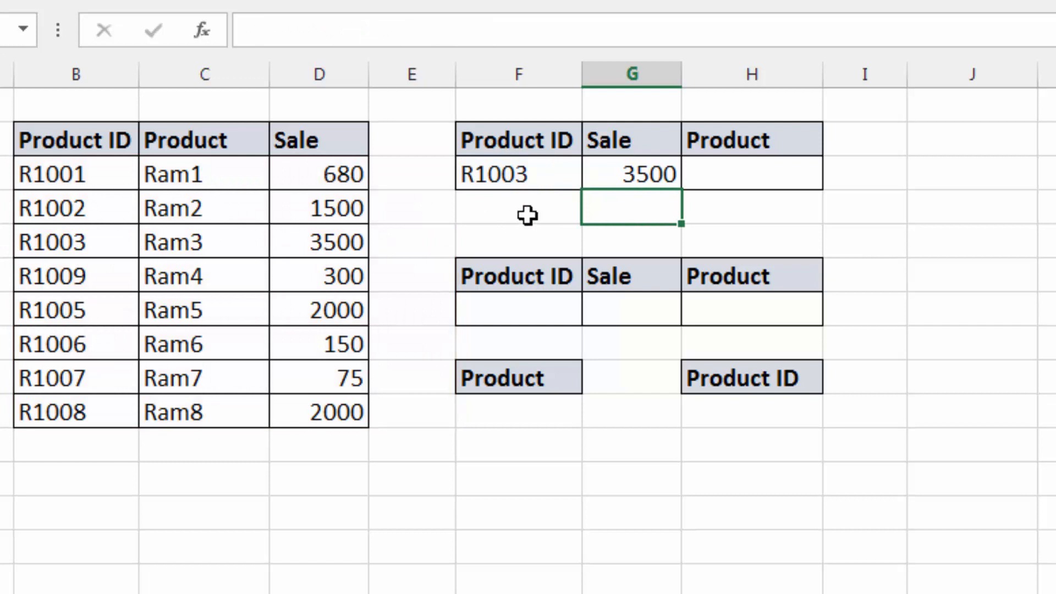
# Step: Change the lookup Product ID in F3 to R1005
pyautogui.click(540, 176)
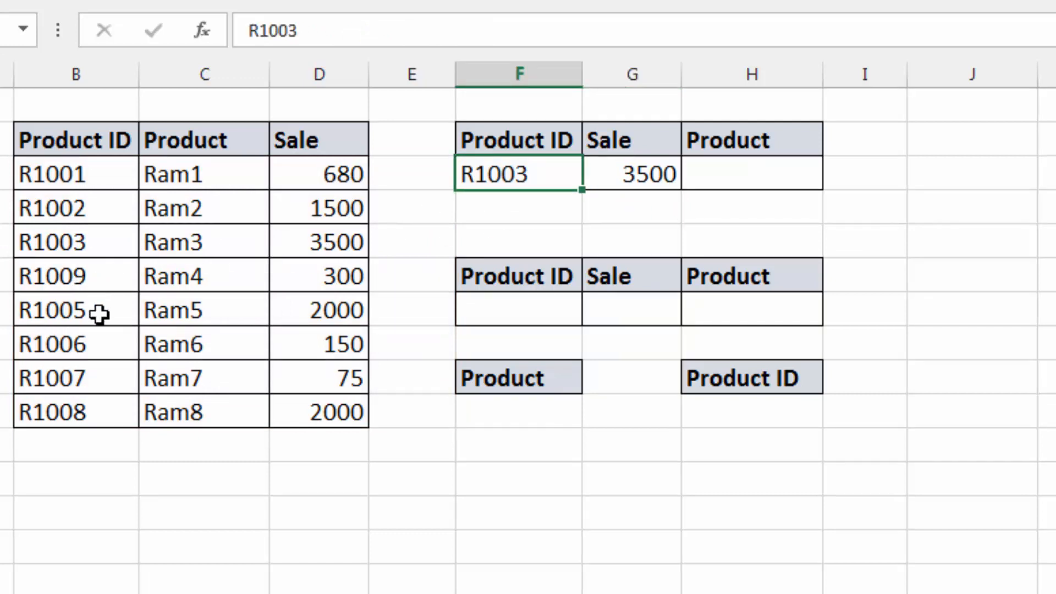
pyautogui.press('F2')
pyautogui.press('BackSpace')
pyautogui.write('5')
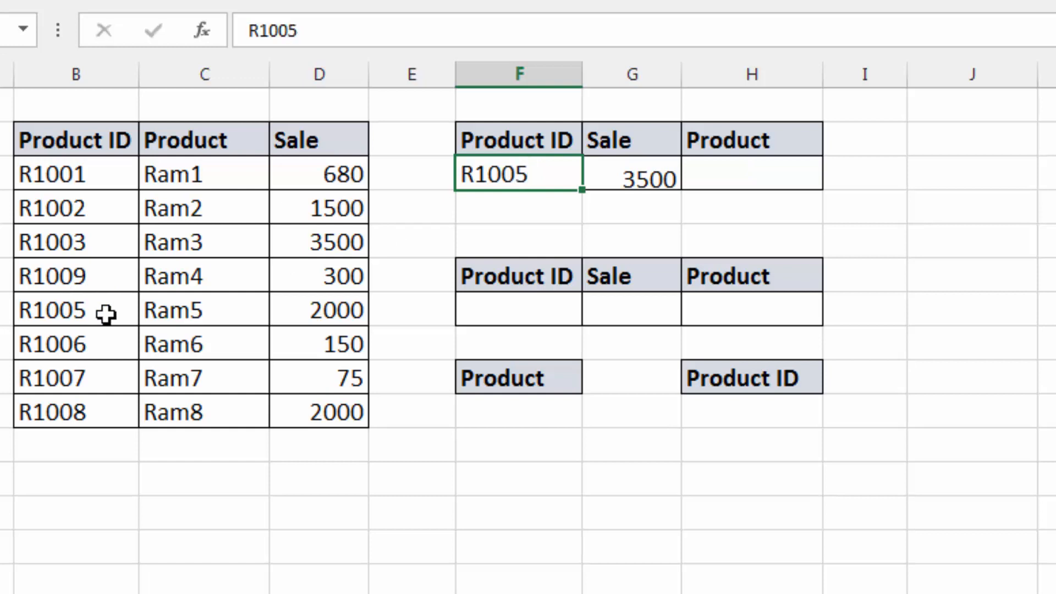
pyautogui.press('Return')
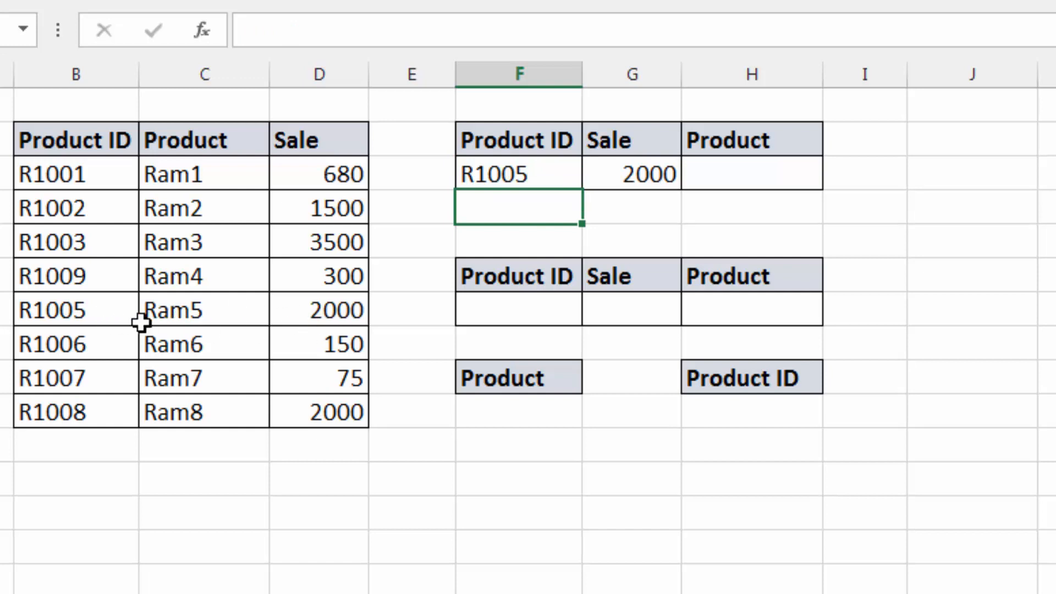
# Step: Replace the Product ID of Ram5 in the product table with R10010 to test the exact match
pyautogui.moveTo(85, 170); pyautogui.dragTo(83, 422)
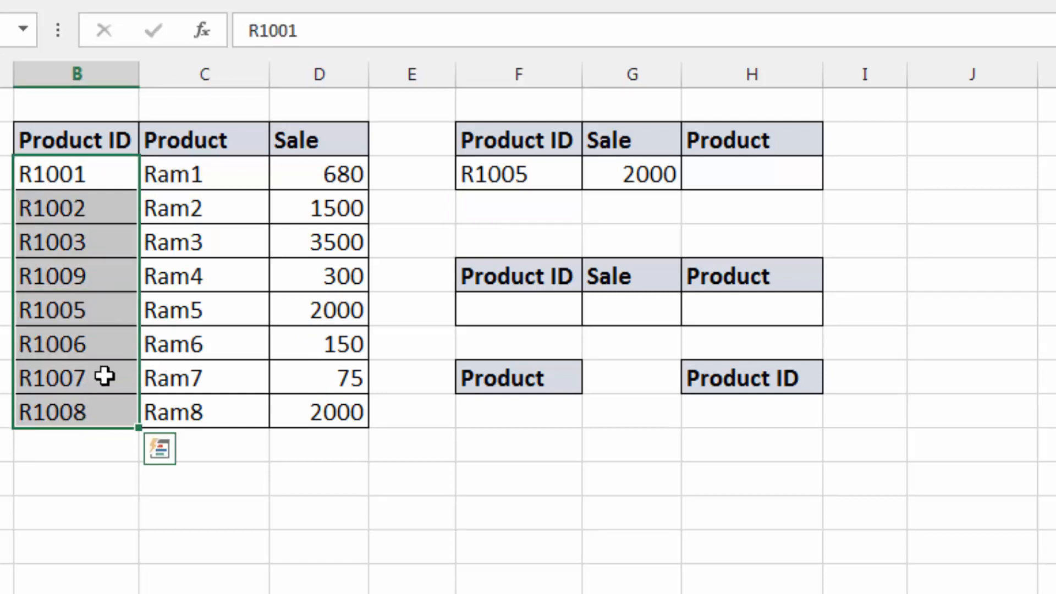
pyautogui.click(89, 316)
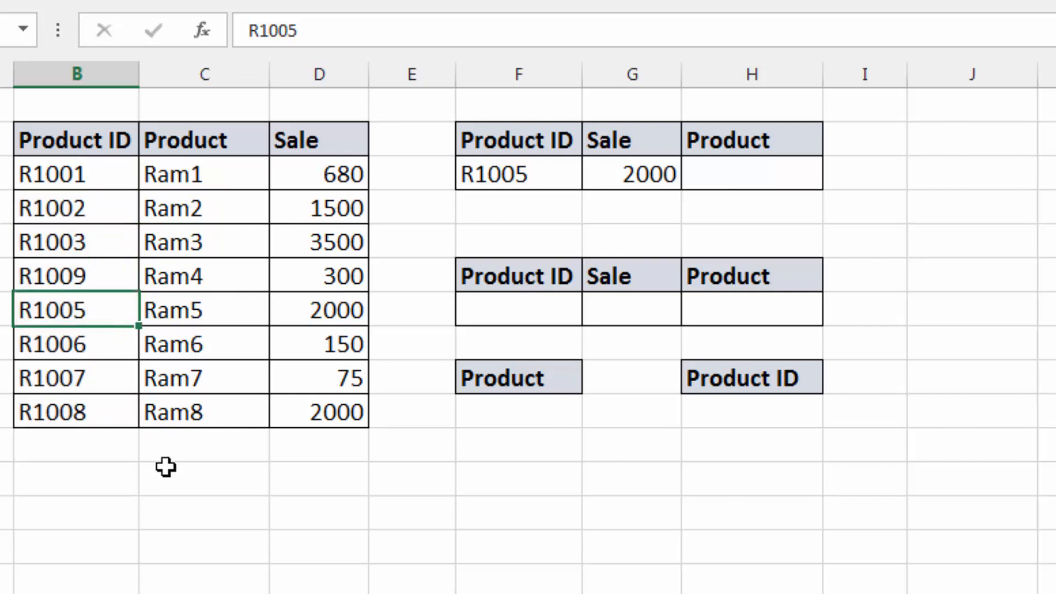
pyautogui.press('F2')
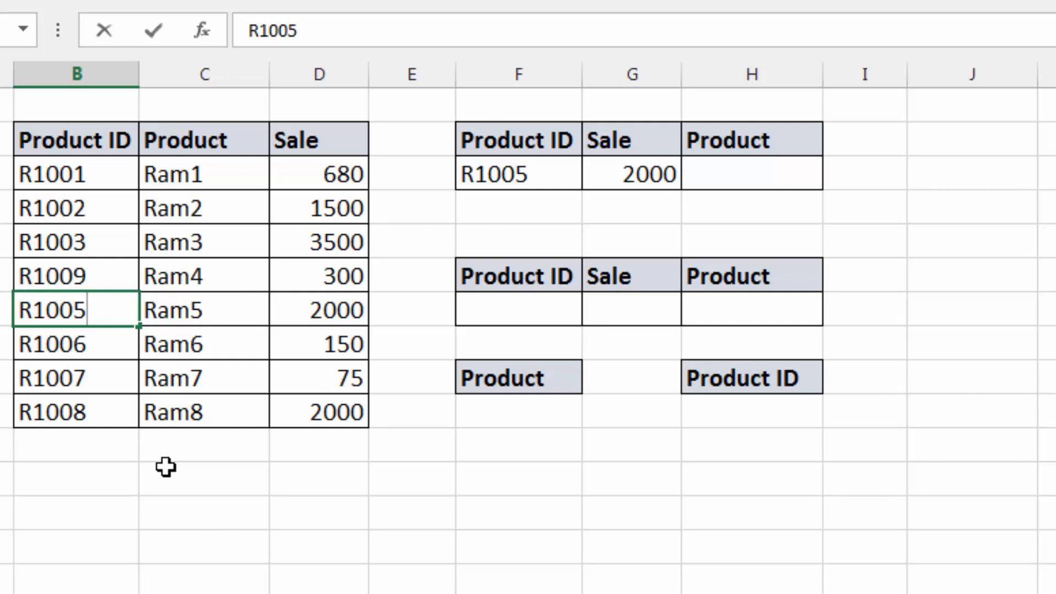
pyautogui.press('BackSpace')
pyautogui.write('10')
pyautogui.press('Return')
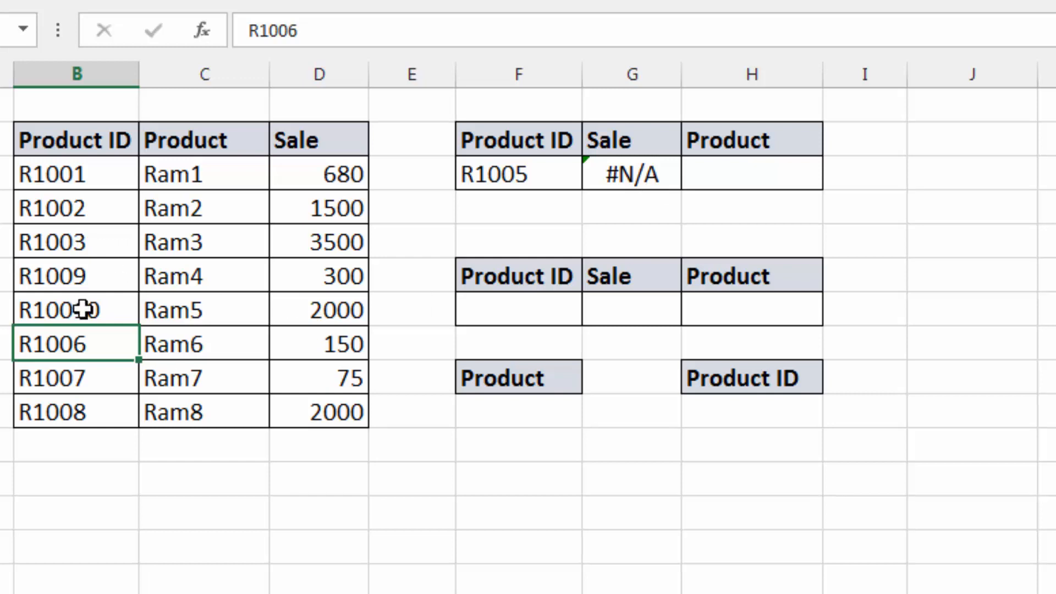
# Step: Review the Product ID column and undo the ID change for Ram5
pyautogui.moveTo(96, 174); pyautogui.dragTo(87, 406)
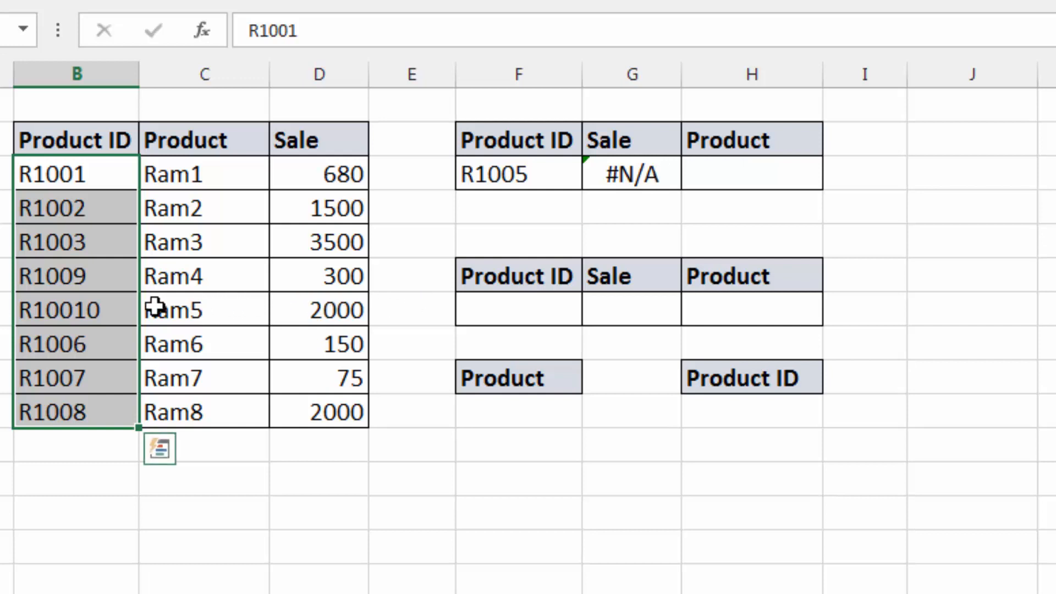
pyautogui.click(119, 310)
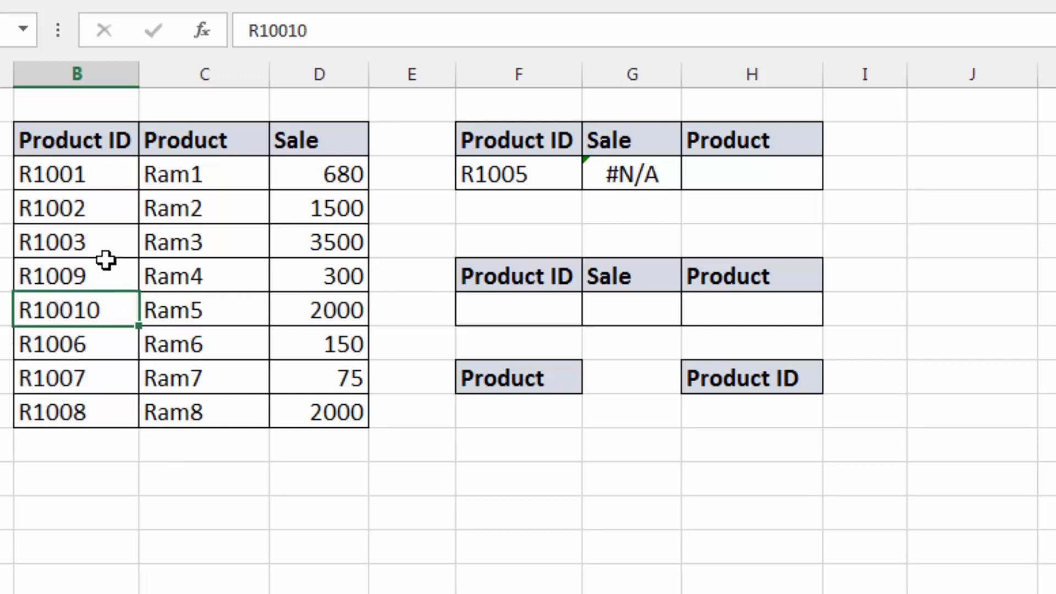
pyautogui.hotkey('ctrl', 'z')
pyautogui.click(117, 278)
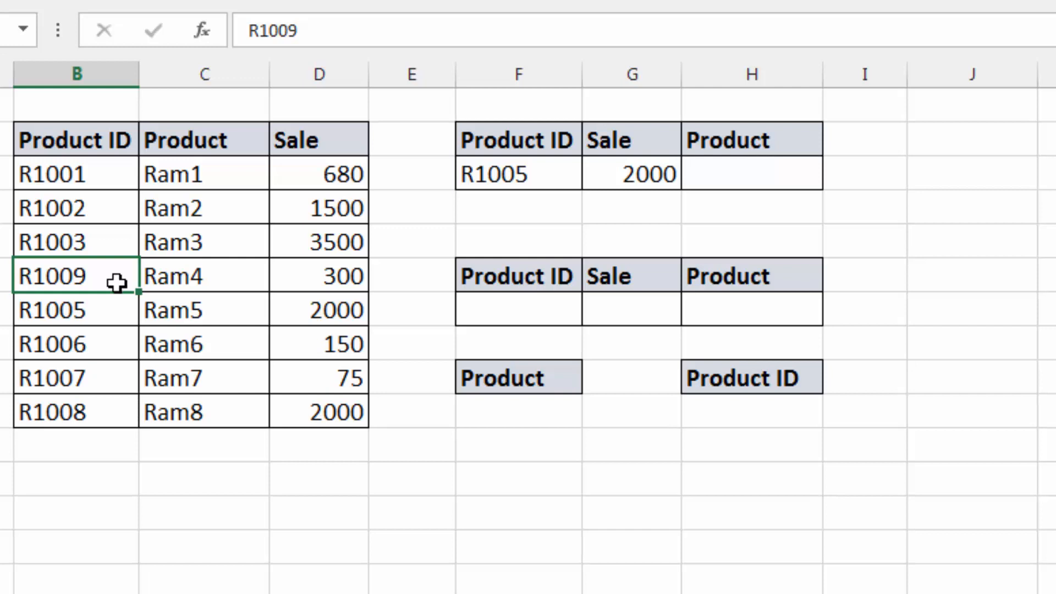
# Step: Change the range_lookup argument of the VLOOKUP in G3 to 1 for an approximate match
pyautogui.click(587, 173)
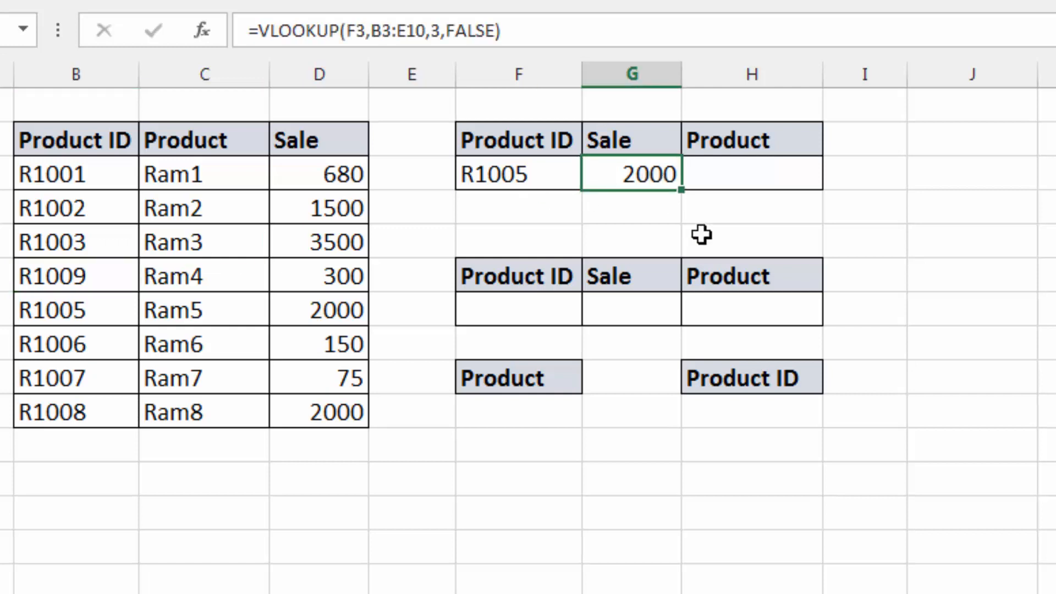
pyautogui.press('F2')
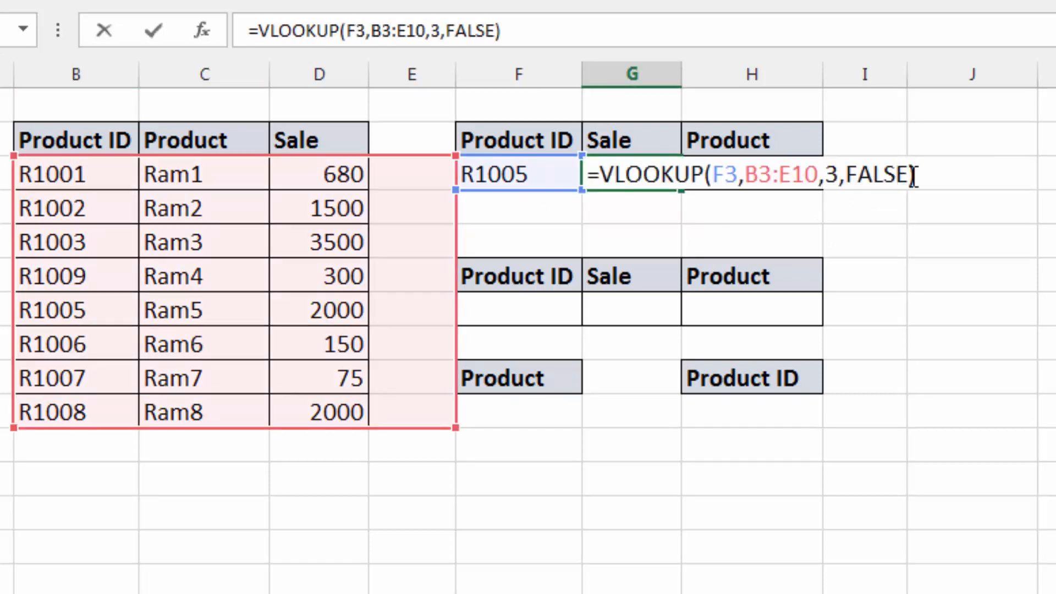
pyautogui.press('Left')
pyautogui.press('BackSpace')
pyautogui.press('BackSpace')
pyautogui.press('BackSpace')
pyautogui.press('BackSpace')
pyautogui.press('BackSpace')
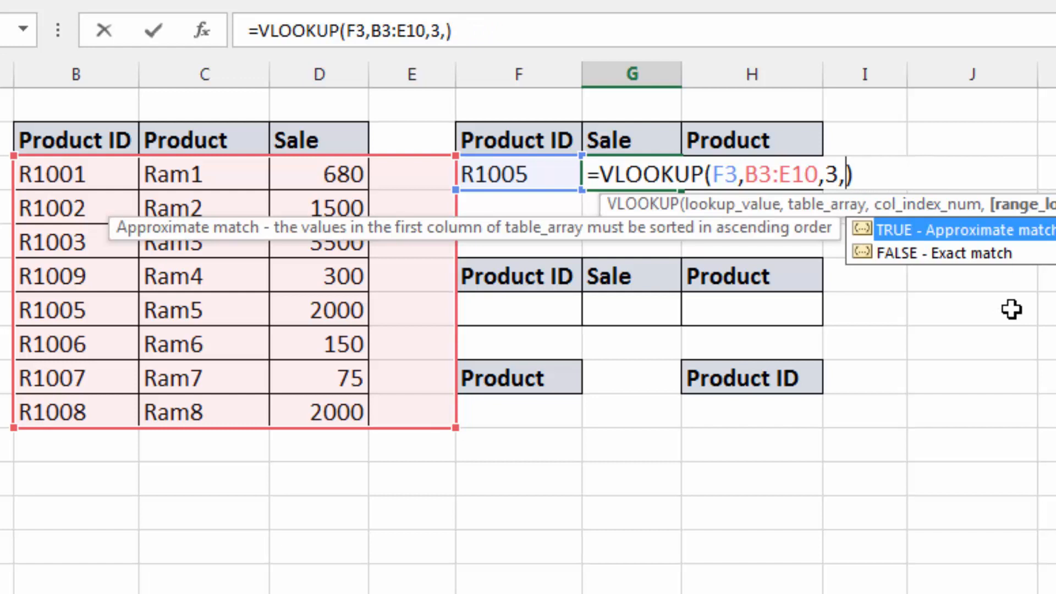
pyautogui.write('1')
pyautogui.press('Return')
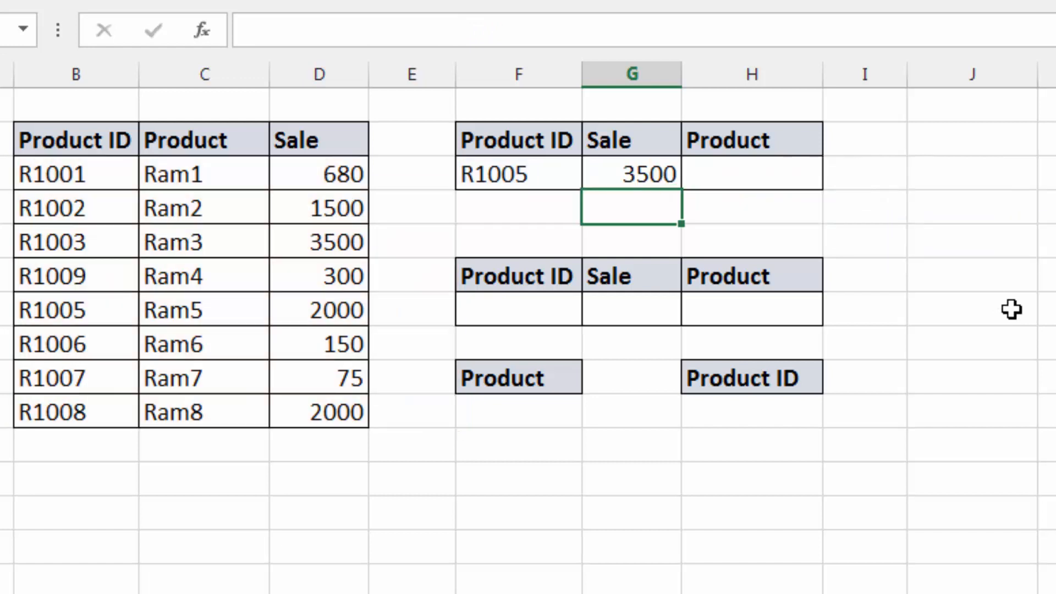
# Step: Examine the order of the Product IDs in B3:B9 against the lookup value and the approximate-match result in G3
pyautogui.click(544, 176)
pyautogui.click(629, 173)
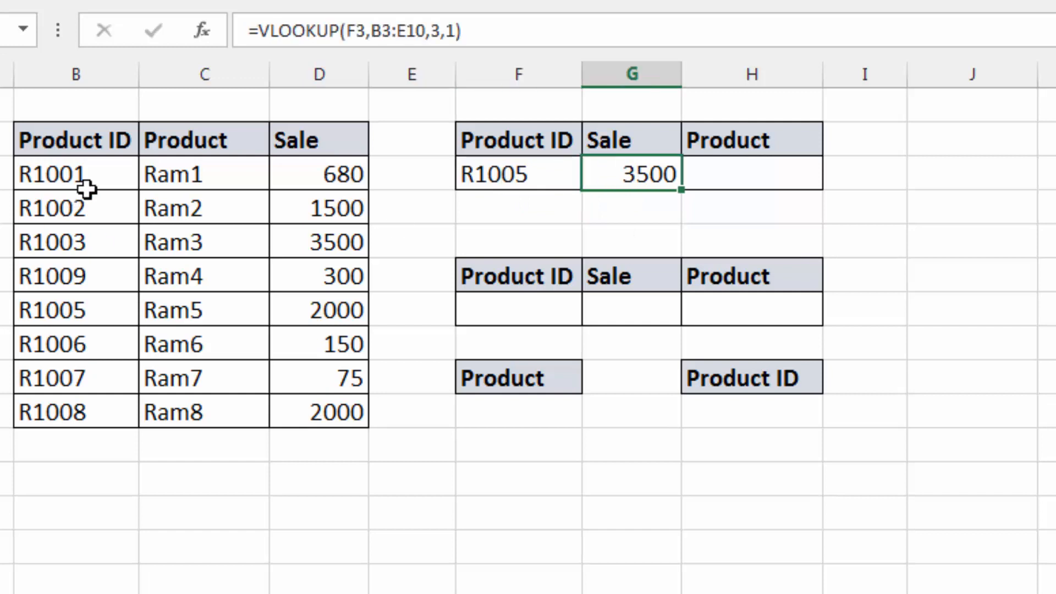
pyautogui.moveTo(98, 173); pyautogui.dragTo(100, 275)
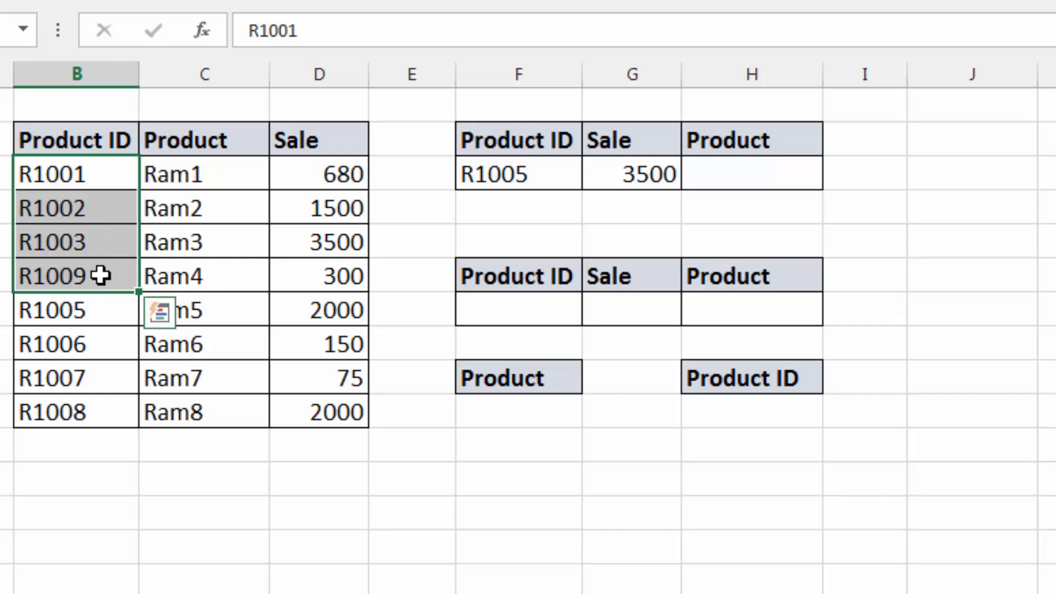
pyautogui.click(100, 275)
pyautogui.click(110, 242)
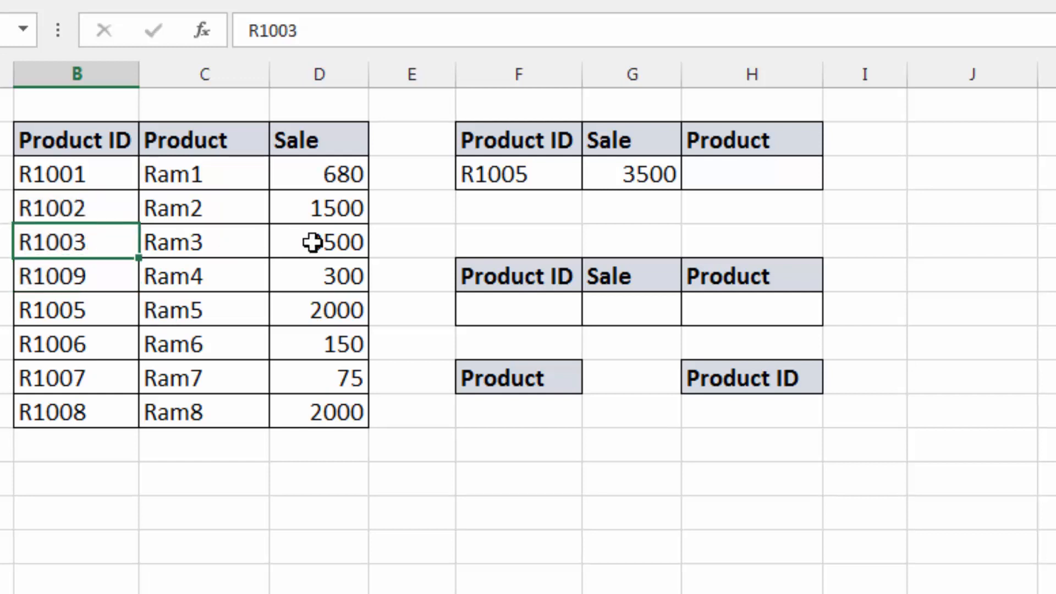
pyautogui.moveTo(85, 306); pyautogui.dragTo(85, 378)
pyautogui.click(99, 283)
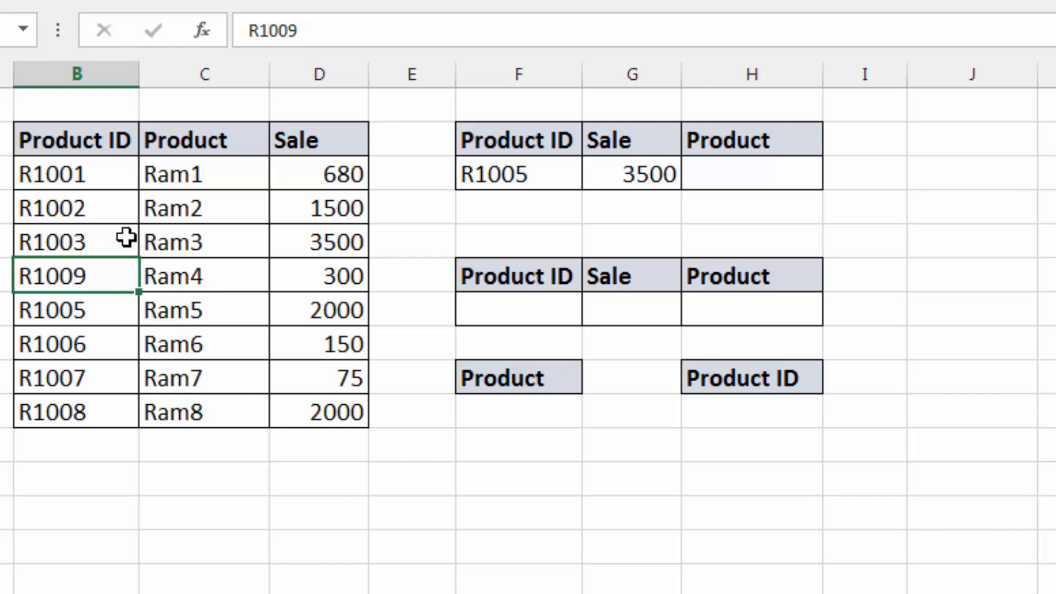
# Step: Set the range_lookup argument of the VLOOKUP in G3 to 0 for an exact match
pyautogui.click(649, 176)
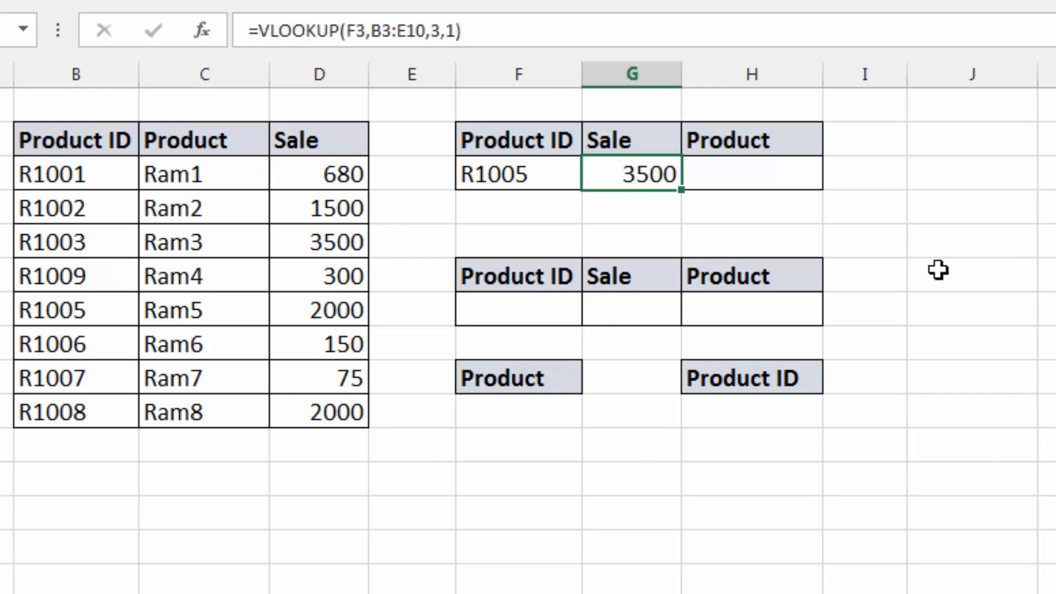
pyautogui.press('F2')
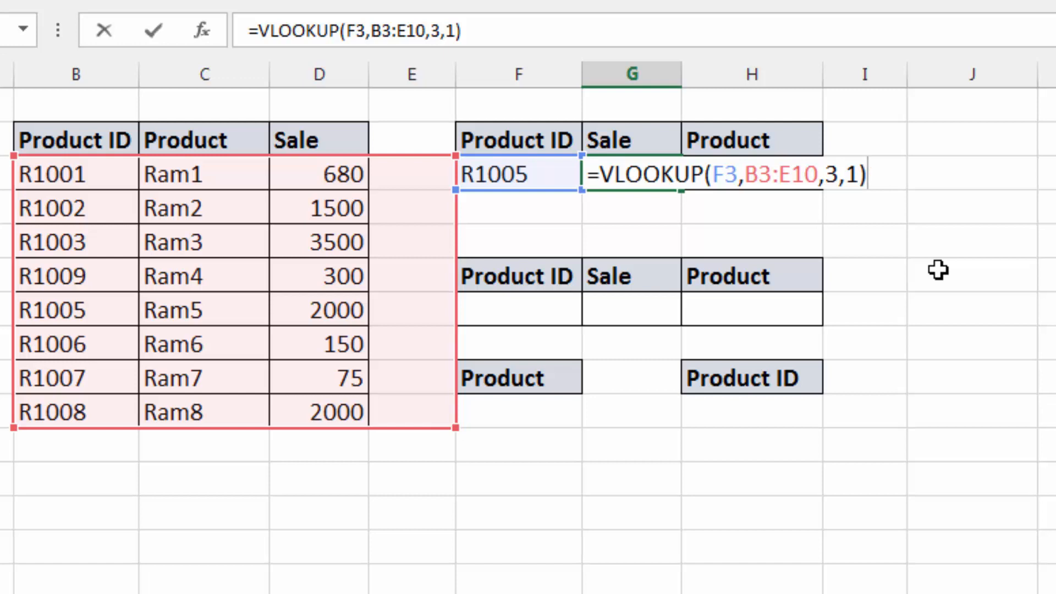
pyautogui.press('BackSpace')
pyautogui.press('BackSpace')
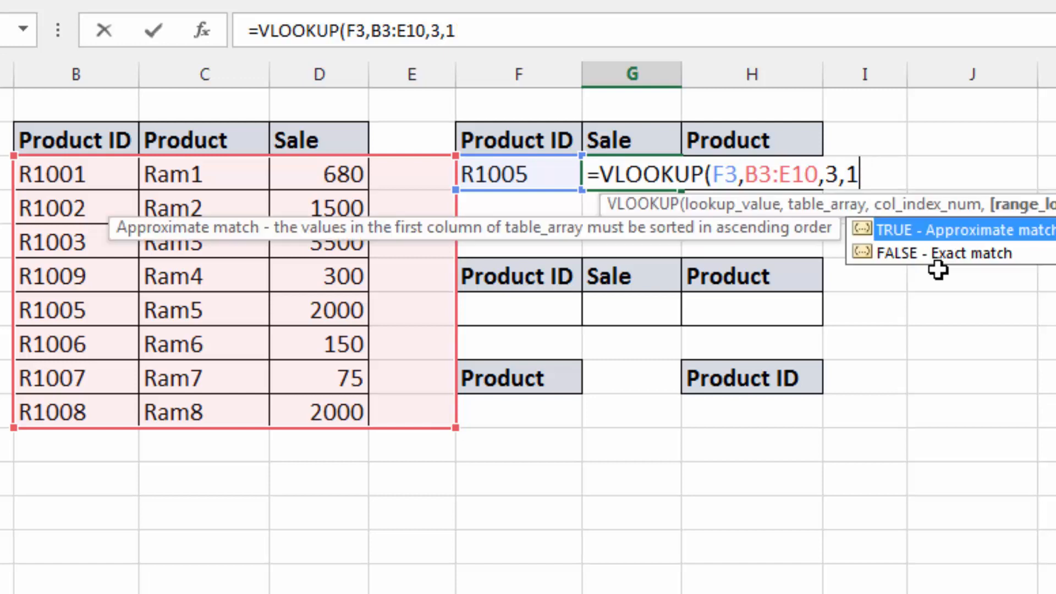
pyautogui.write('0)')
pyautogui.press('Return')
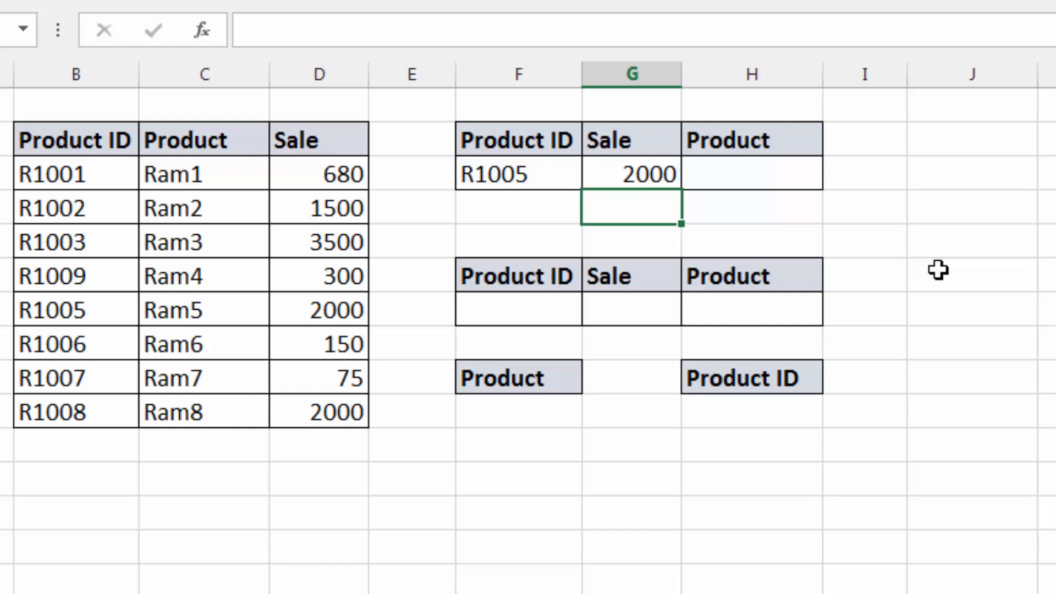
# Step: Enter =VLOOKUP(F3,B3:D10,2,0) in H3 to return the Product for the Product ID in F3 by exact match
pyautogui.click(785, 175)
pyautogui.write('=')
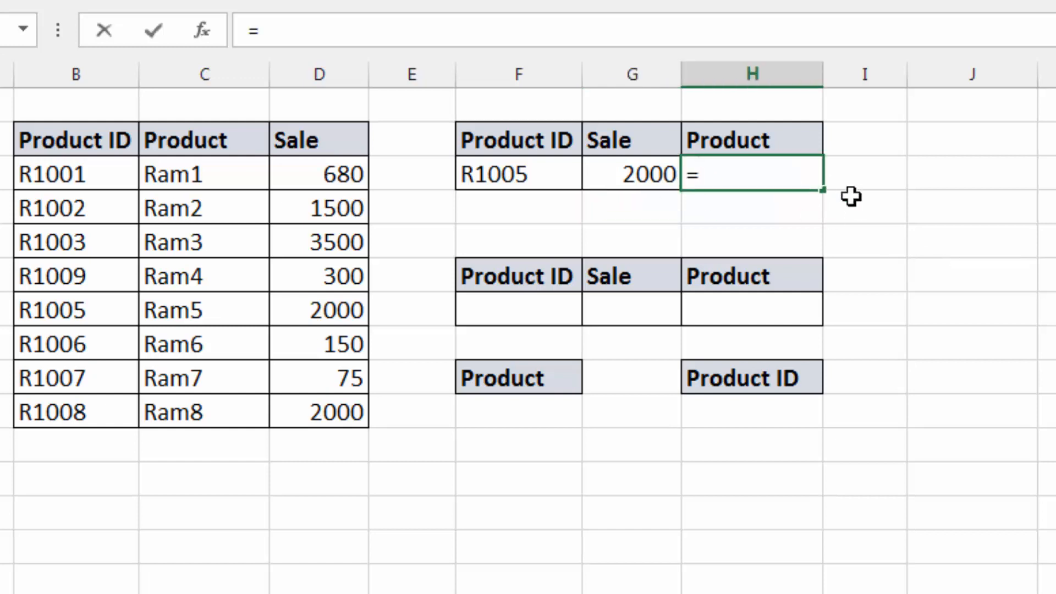
pyautogui.write('vlookup(')
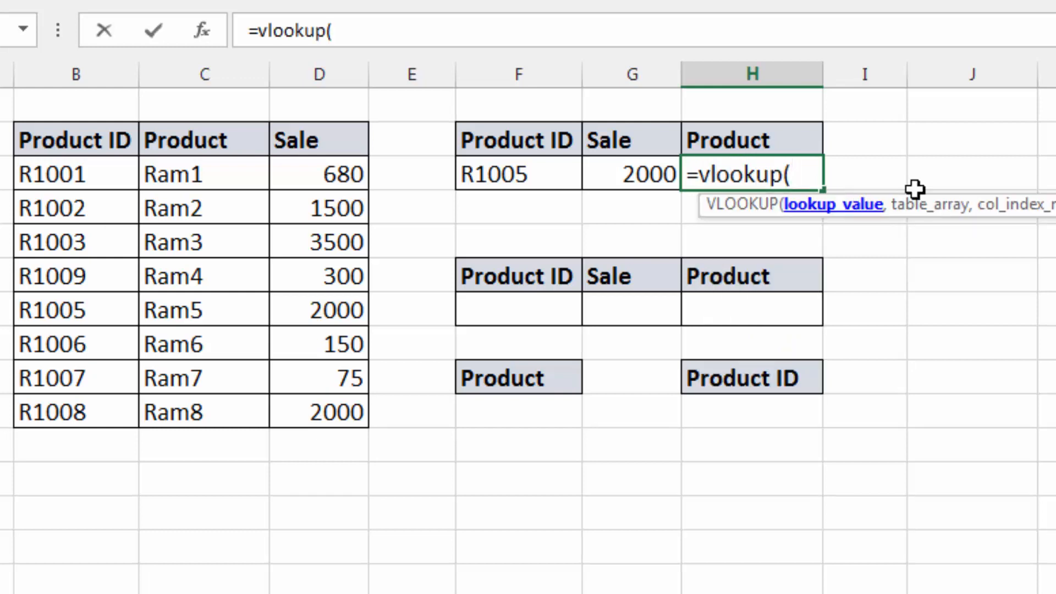
pyautogui.click(519, 175)
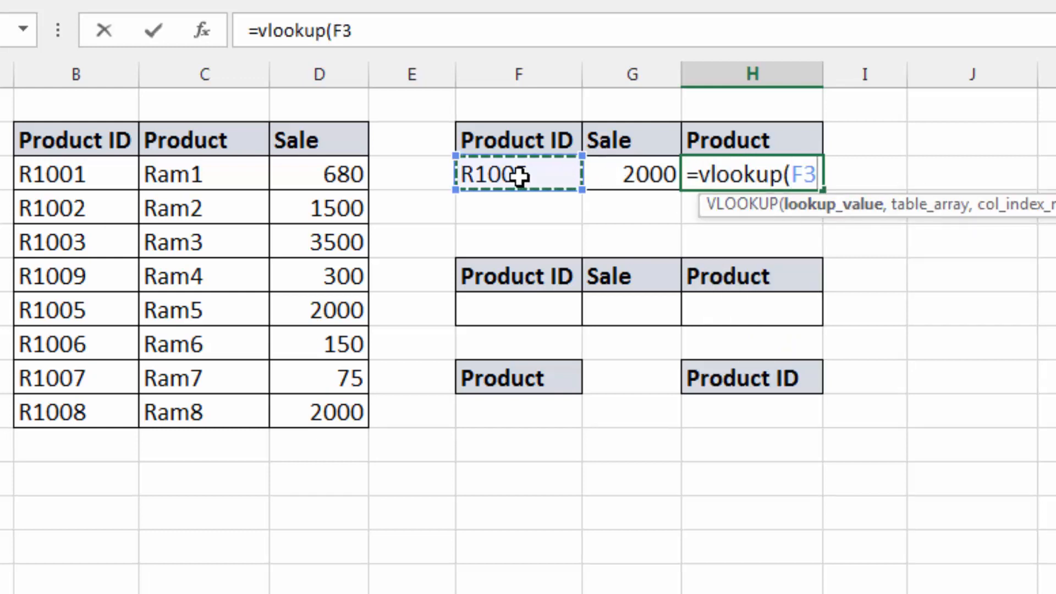
pyautogui.write(',')
pyautogui.moveTo(71, 172); pyautogui.dragTo(313, 424)
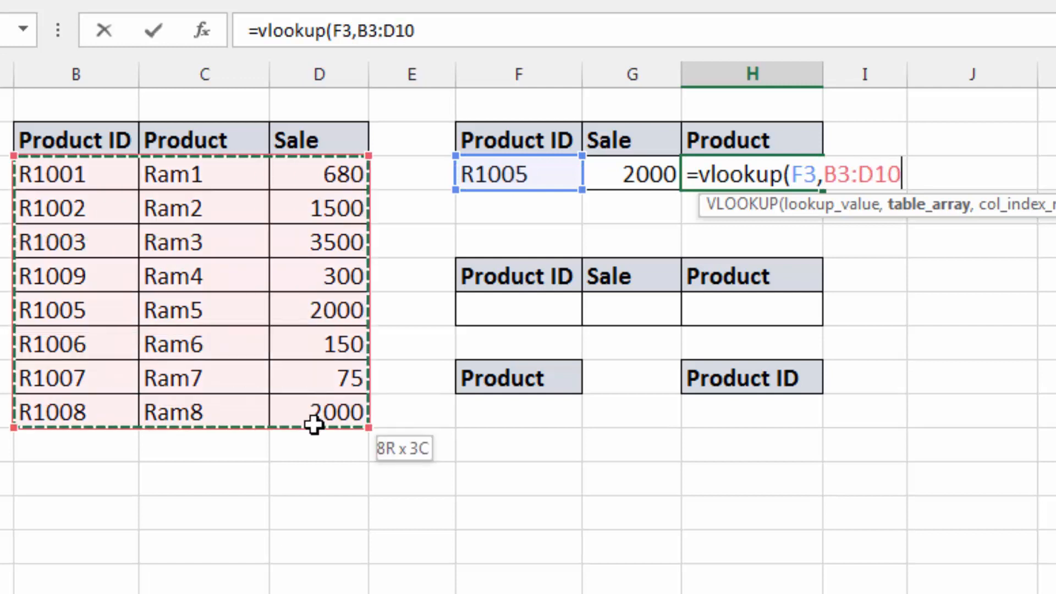
pyautogui.write(',')
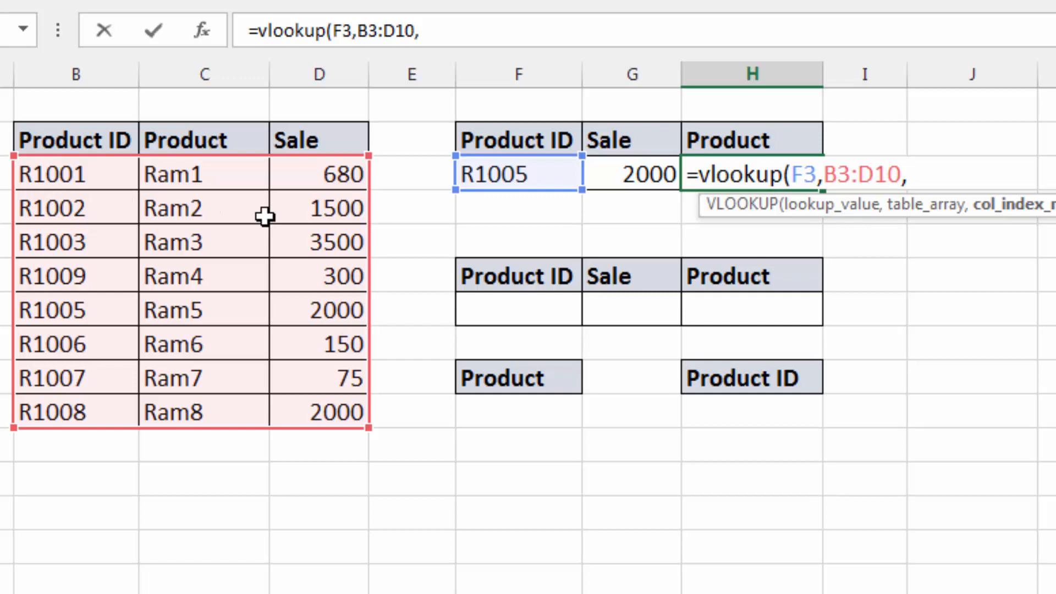
pyautogui.write('2,0)')
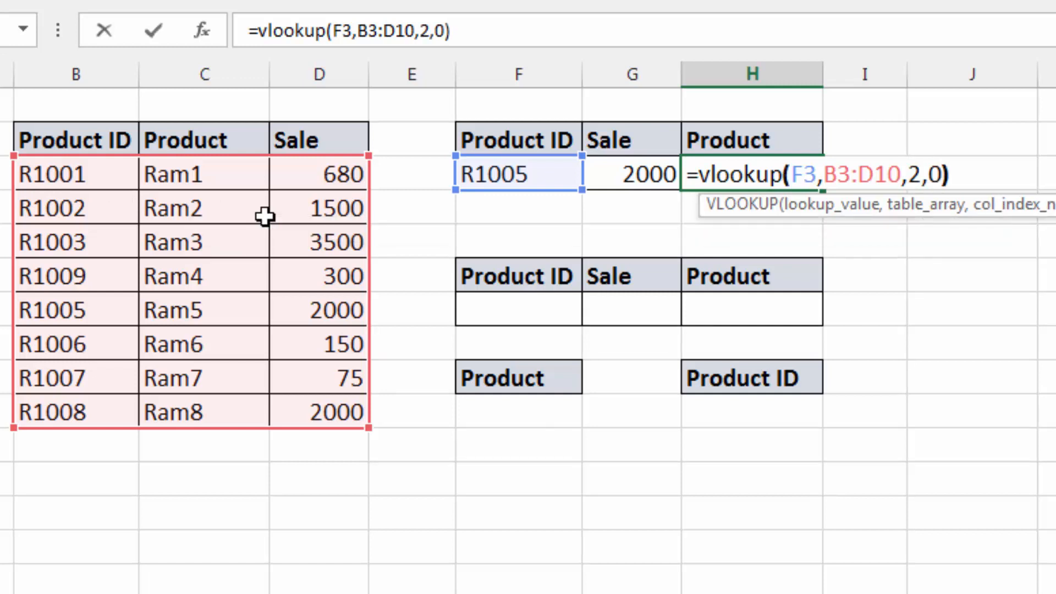
pyautogui.press('Return')
pyautogui.click(754, 174)
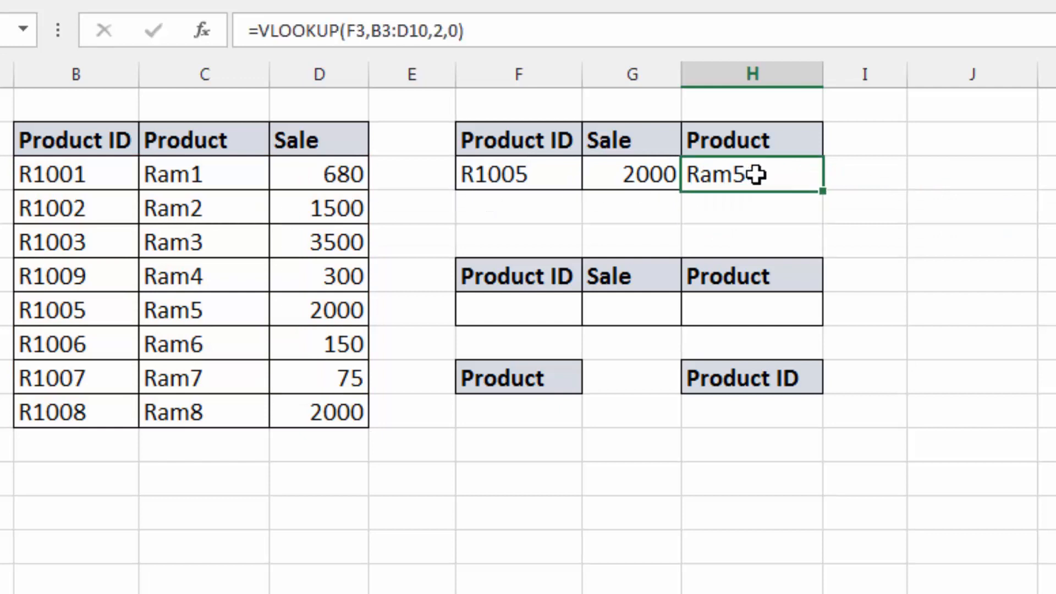
# Step: Compare the table's Product ID and Product columns, including the R1003 row, with the VLOOKUP formula in H3
pyautogui.moveTo(102, 172); pyautogui.dragTo(97, 414)
pyautogui.moveTo(231, 177); pyautogui.dragTo(231, 410)
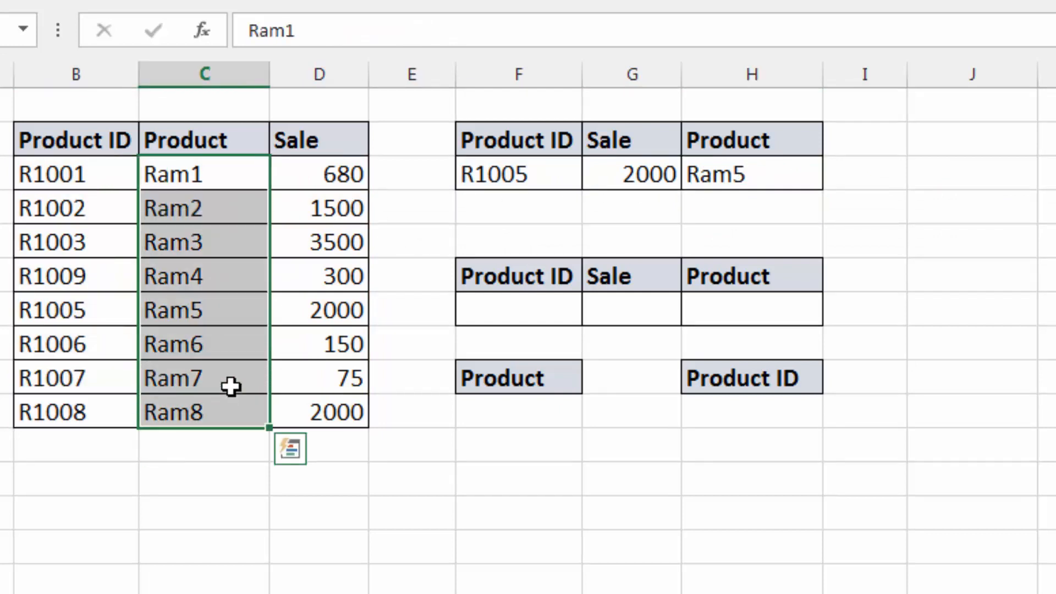
pyautogui.click(72, 241)
pyautogui.click(217, 239)
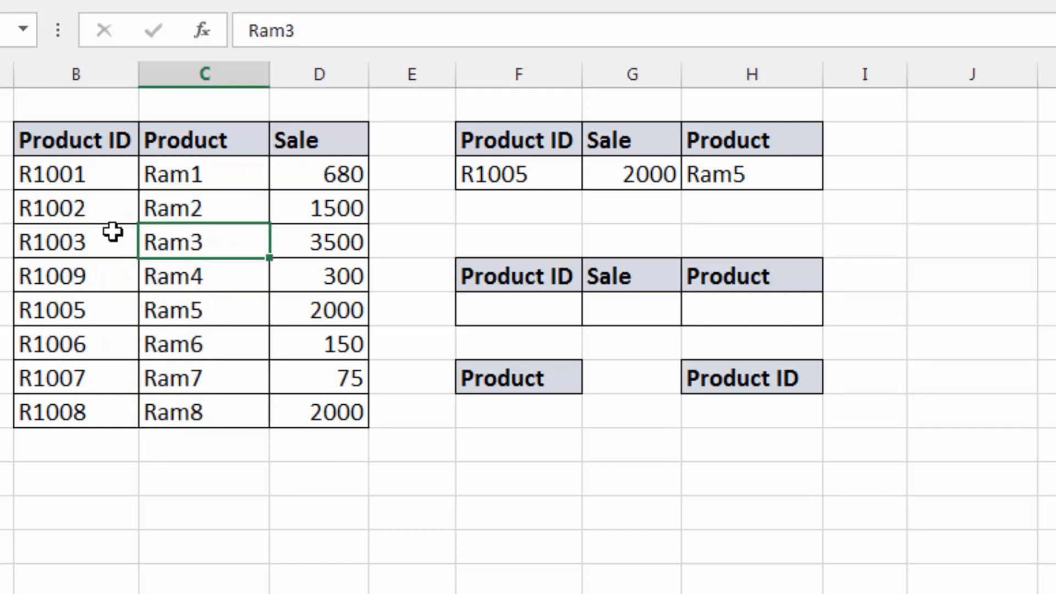
pyautogui.click(809, 184)
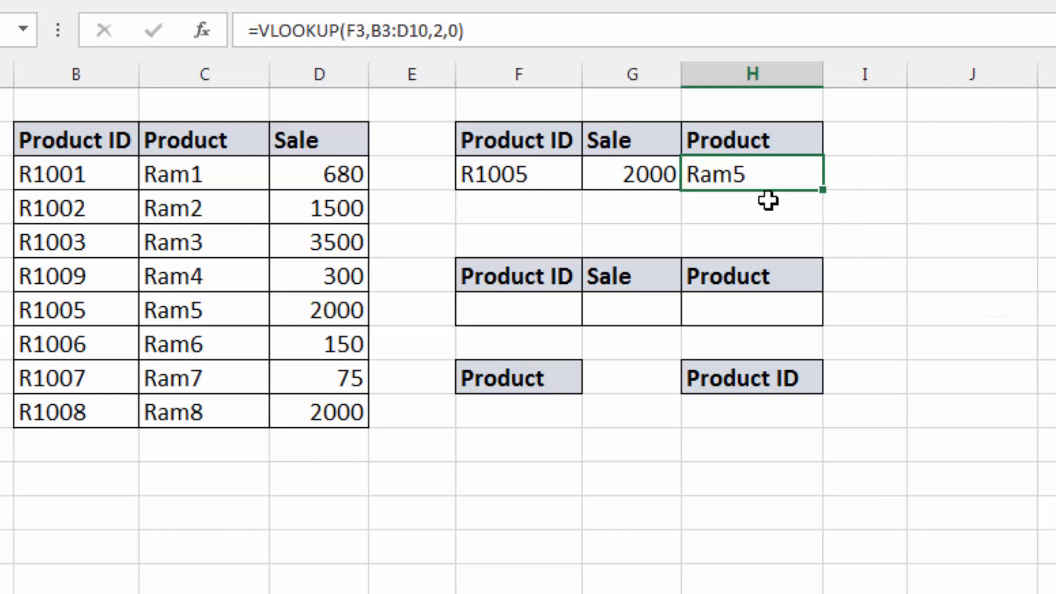
# Step: Start a VLOOKUP formula in H5 to view its arguments
pyautogui.click(772, 227)
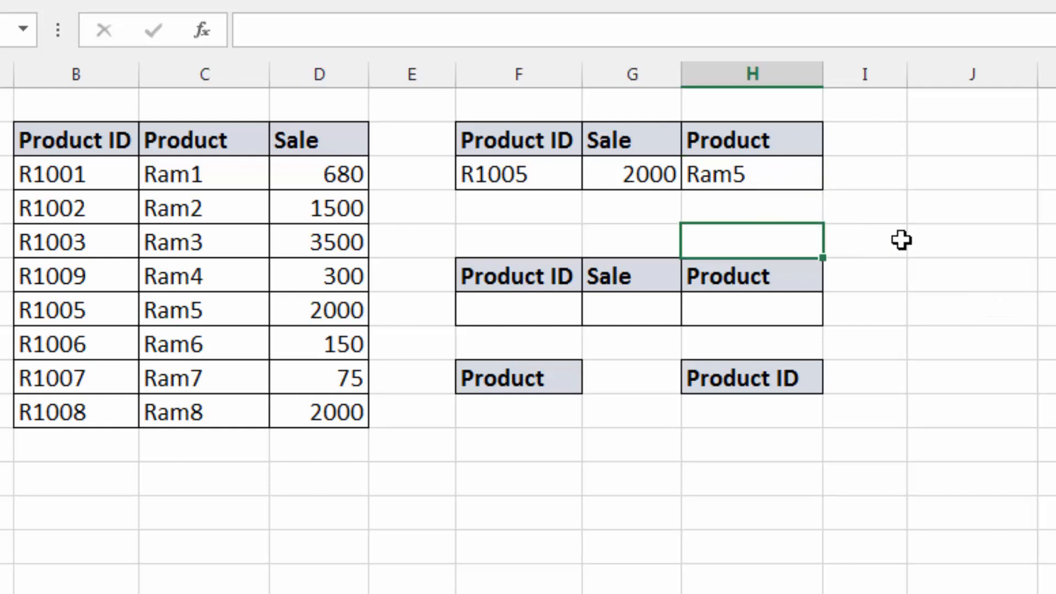
pyautogui.write('=vloo')
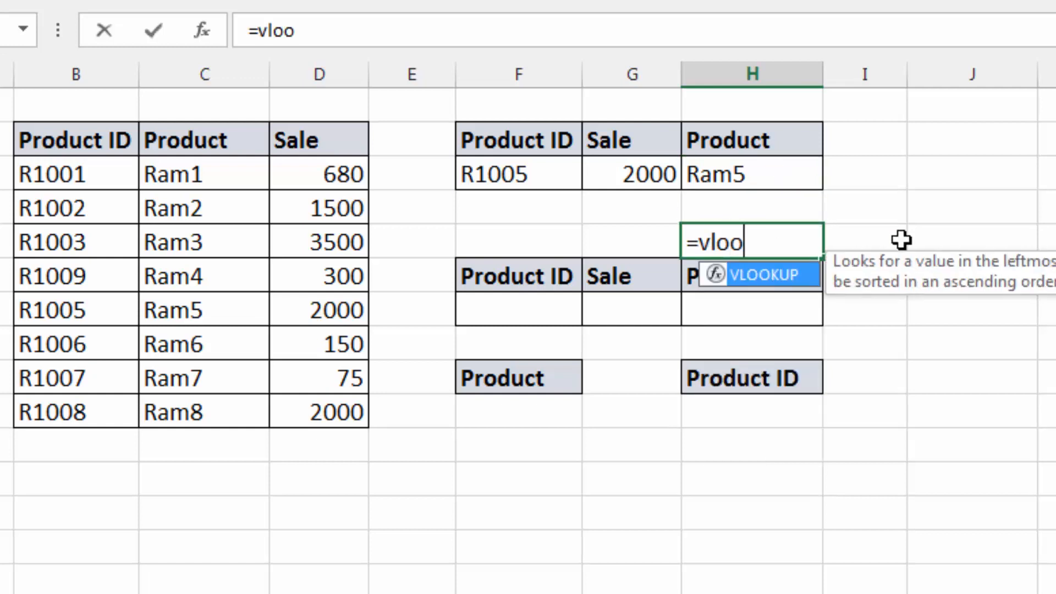
pyautogui.write('kup(')
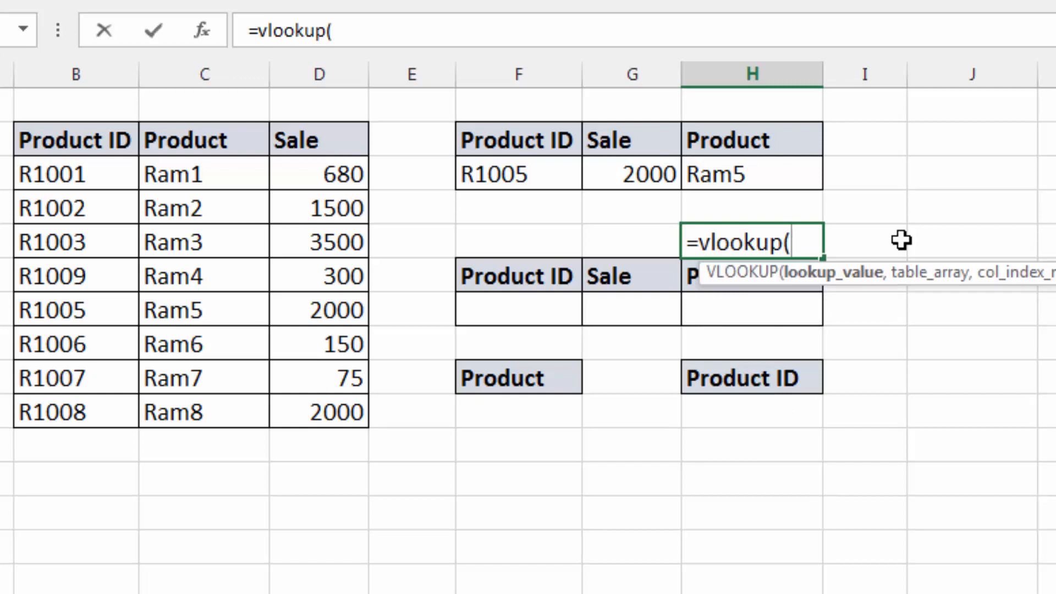
pyautogui.press('BackSpace')
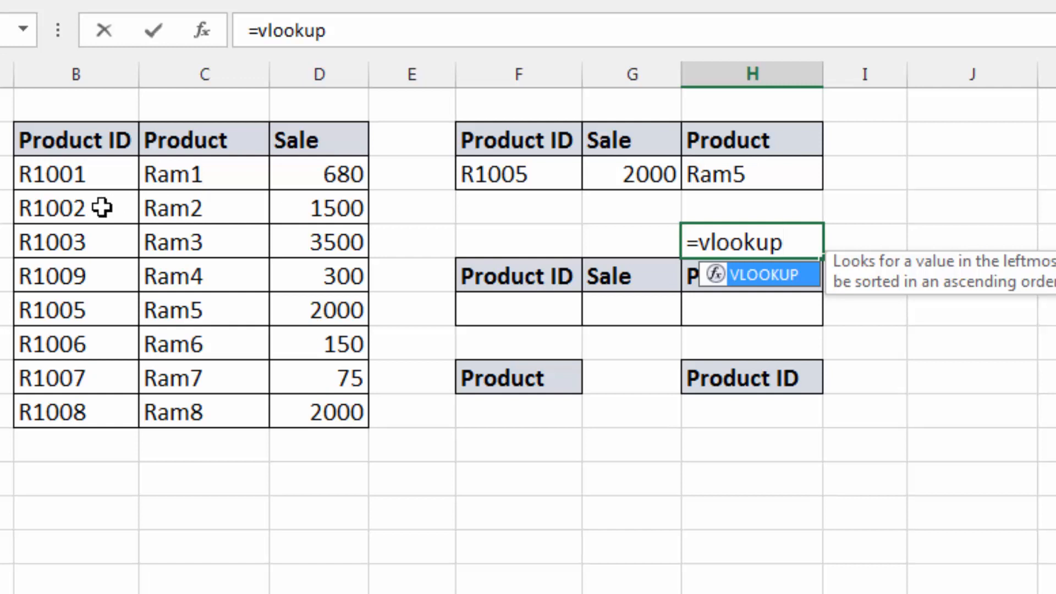
pyautogui.press('Escape')
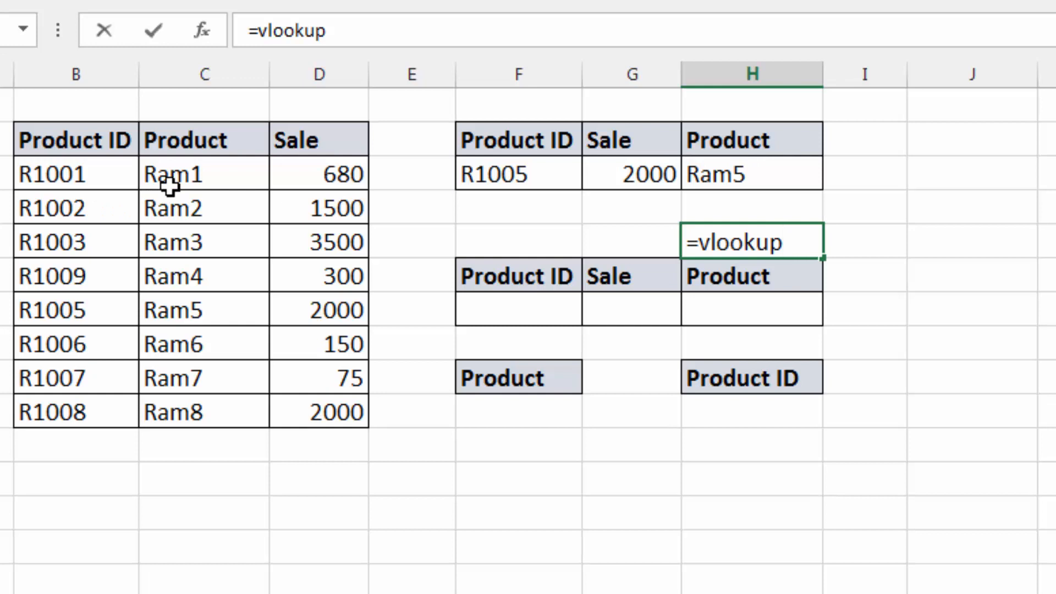
# Step: Review the positions of the Product and Product ID columns in the table and clear the incomplete formula from H5
pyautogui.moveTo(51, 168); pyautogui.dragTo(342, 409)
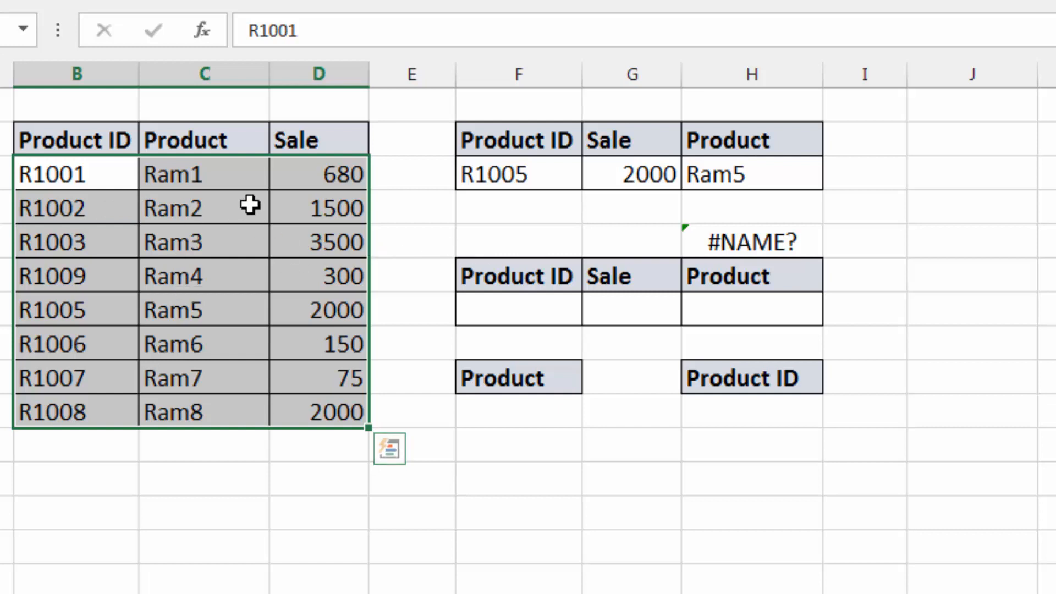
pyautogui.moveTo(199, 171); pyautogui.dragTo(200, 410)
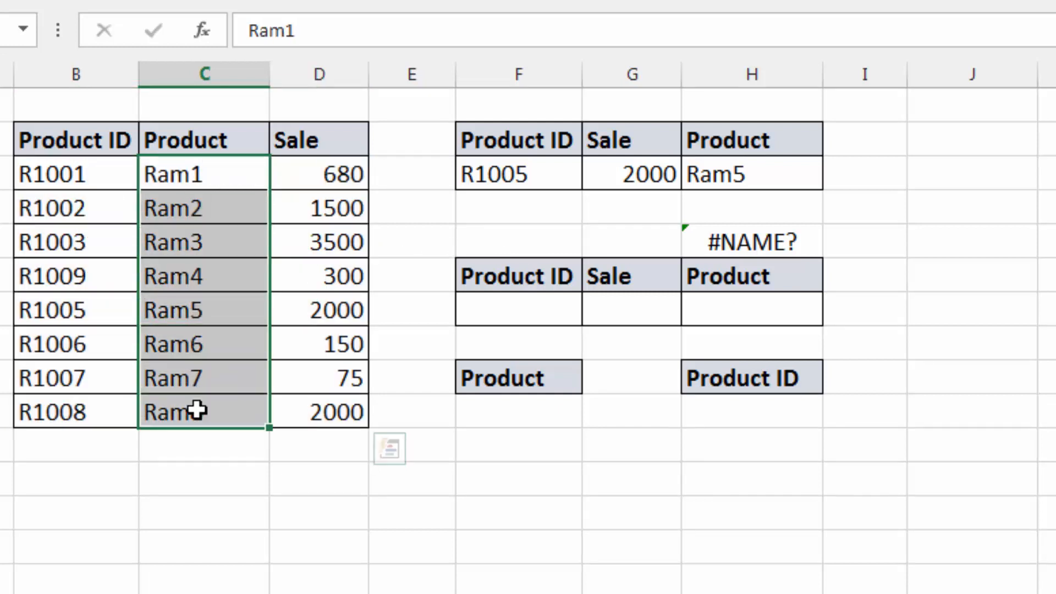
pyautogui.moveTo(84, 176); pyautogui.dragTo(80, 410)
pyautogui.click(201, 316)
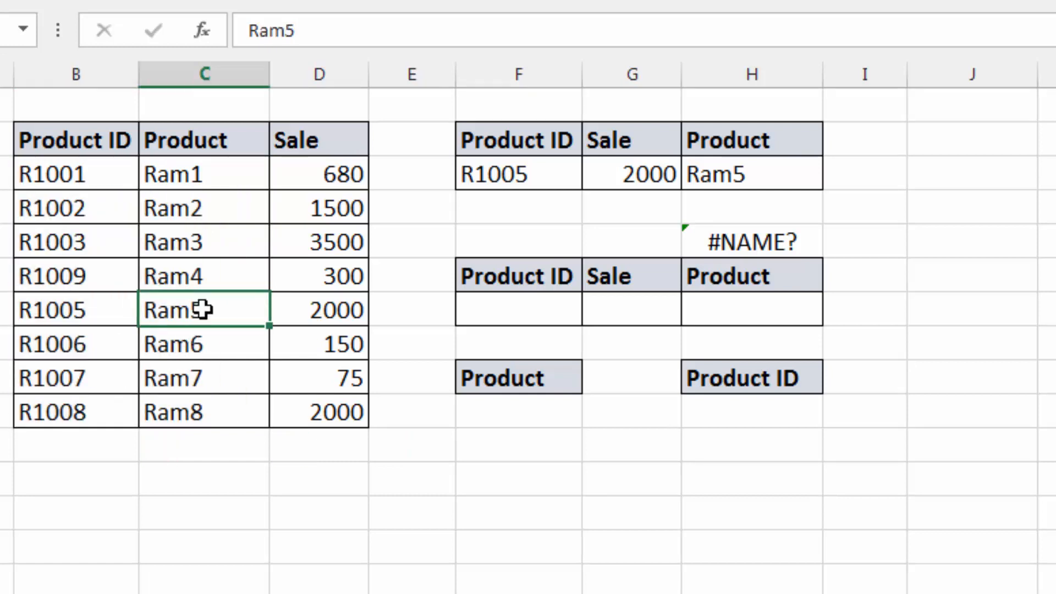
pyautogui.click(806, 240)
pyautogui.press('Delete')
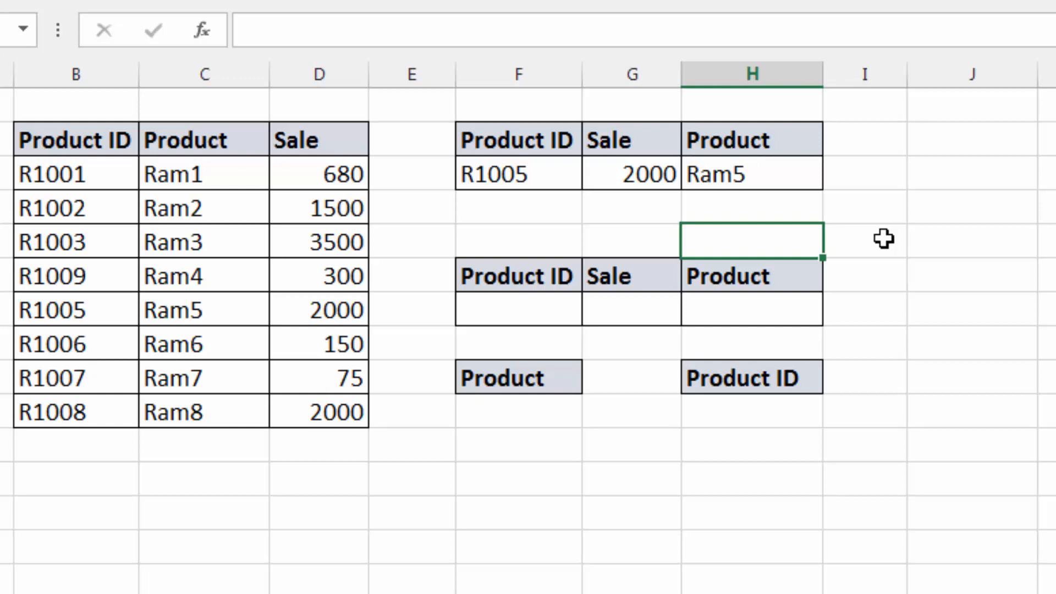
# Step: Examine the row and column layout of the horizontal product table holding Product IDs P1001 to P1008
pyautogui.scroll(-5, 843, 285)
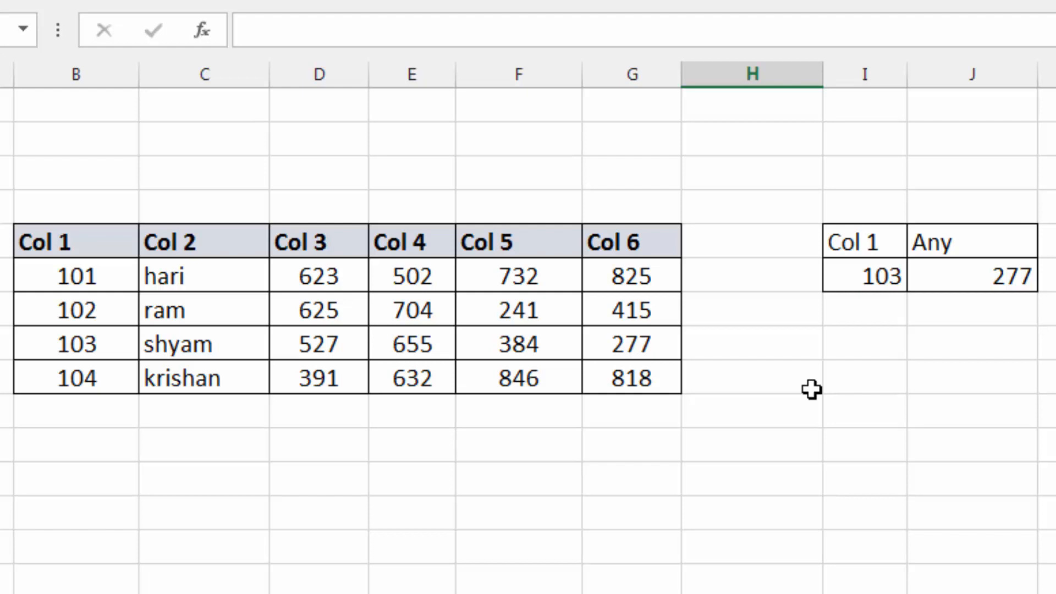
pyautogui.scroll(5, 816, 383)
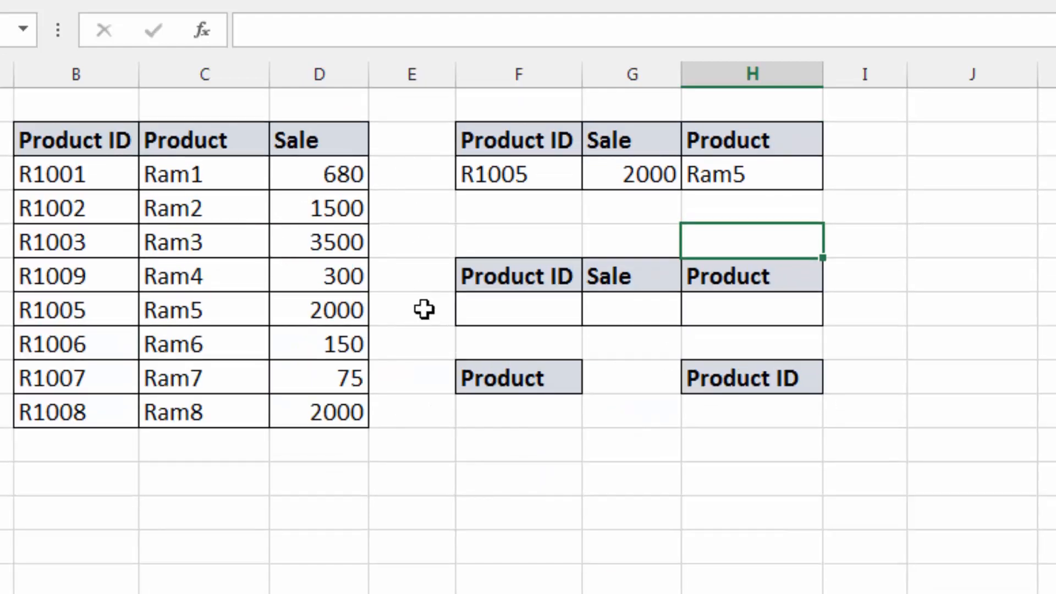
pyautogui.scroll(-6, 424, 310)
pyautogui.scroll(2, 424, 312)
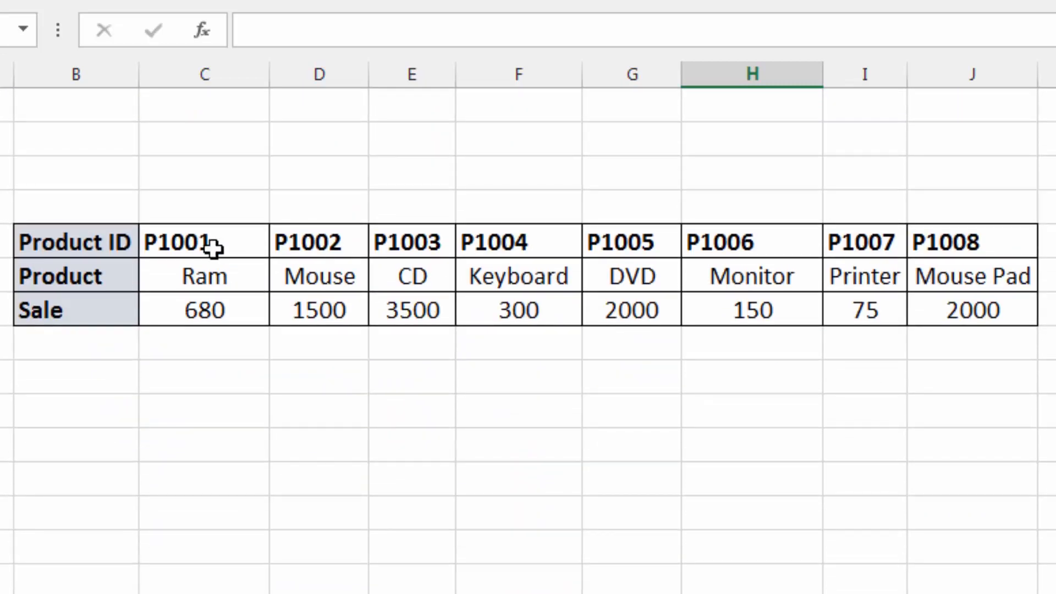
pyautogui.moveTo(81, 211); pyautogui.dragTo(77, 478)
pyautogui.click(61, 380)
pyautogui.moveTo(834, 389); pyautogui.dragTo(984, 409)
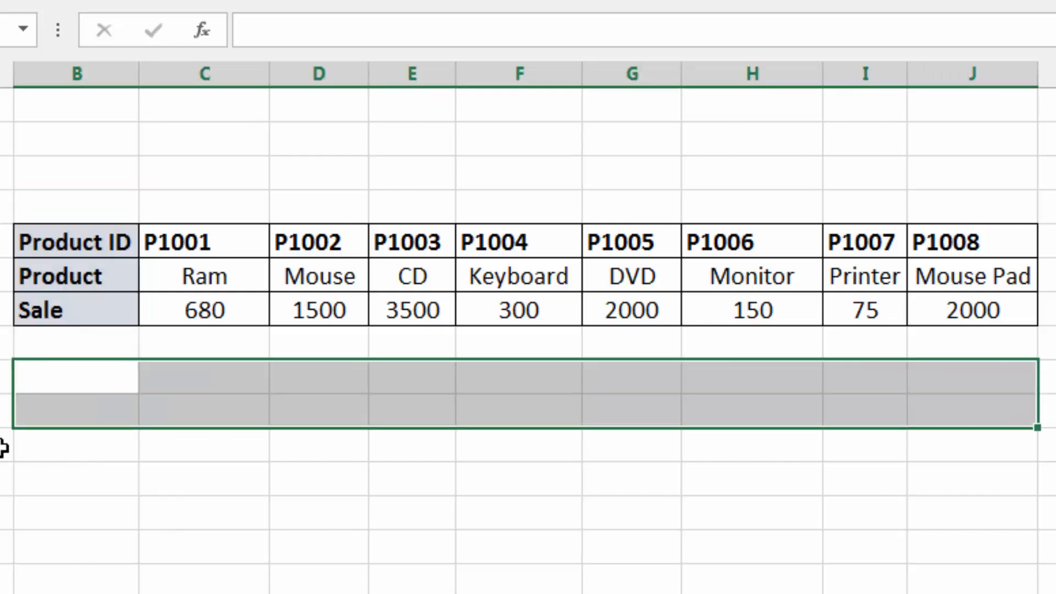
pyautogui.moveTo(72, 446); pyautogui.dragTo(520, 446)
pyautogui.moveTo(111, 519); pyautogui.dragTo(814, 520)
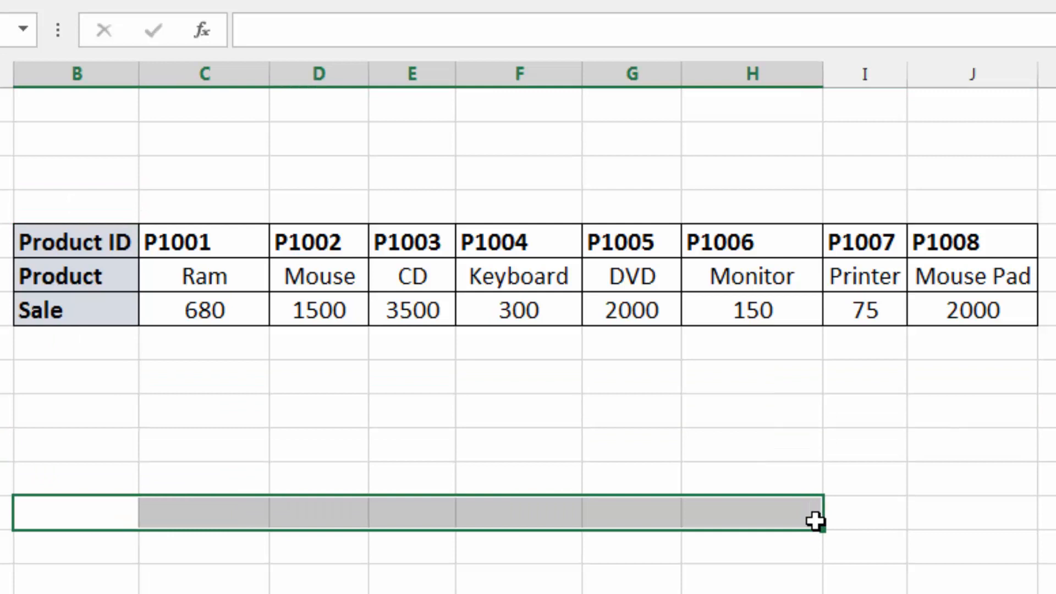
pyautogui.moveTo(228, 253); pyautogui.dragTo(242, 590)
pyautogui.moveTo(343, 273); pyautogui.dragTo(360, 503)
pyautogui.moveTo(412, 276); pyautogui.dragTo(471, 471)
pyautogui.moveTo(519, 310); pyautogui.dragTo(514, 488)
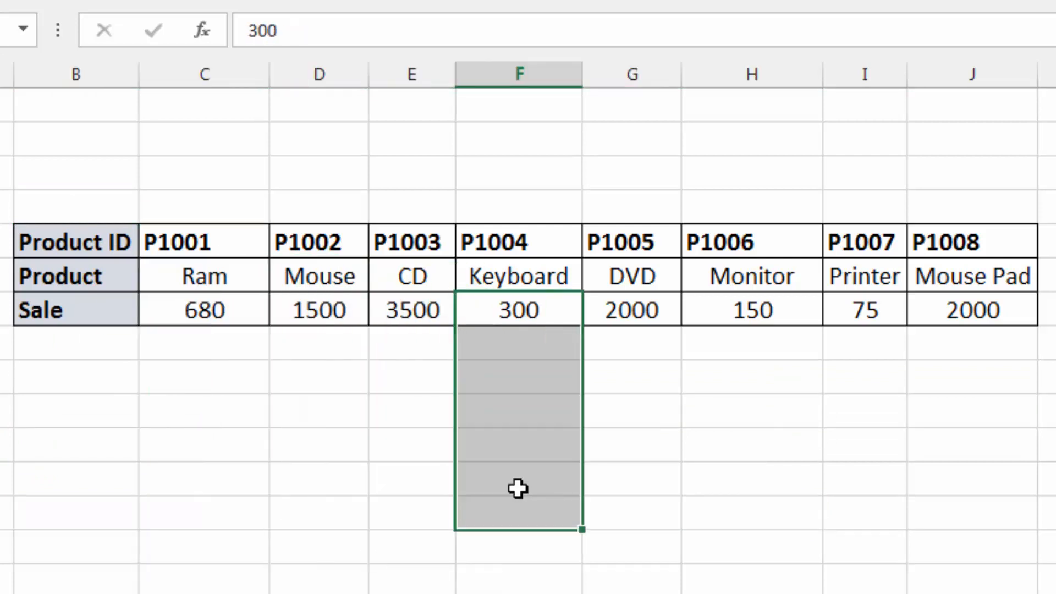
pyautogui.click(386, 435)
# Step: Enter the headers Product ID in C40 and Sale in D40, with P1003 as the lookup ID in C41
pyautogui.click(263, 412)
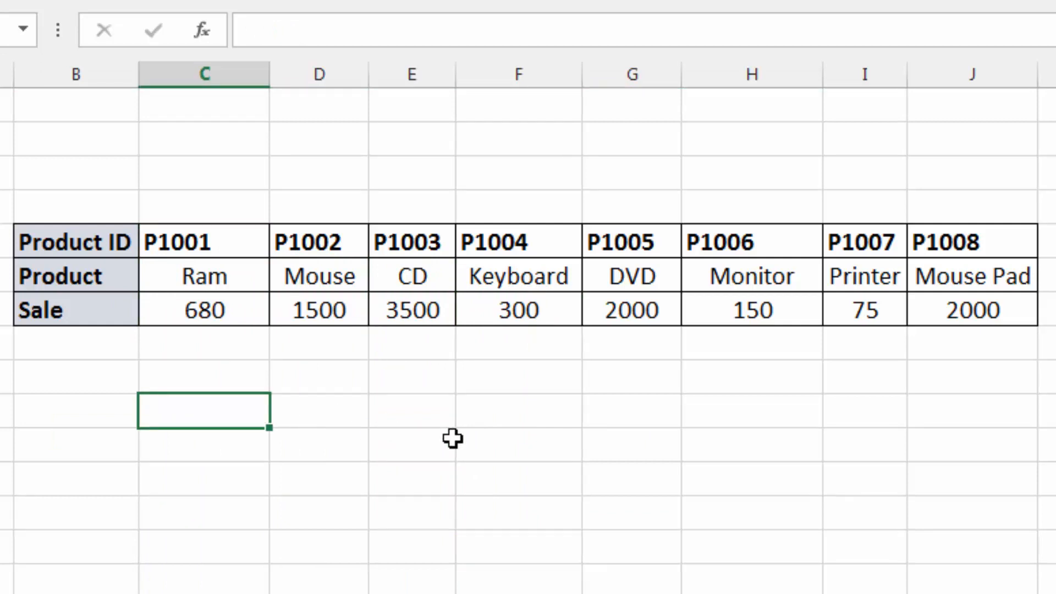
pyautogui.write('Prod')
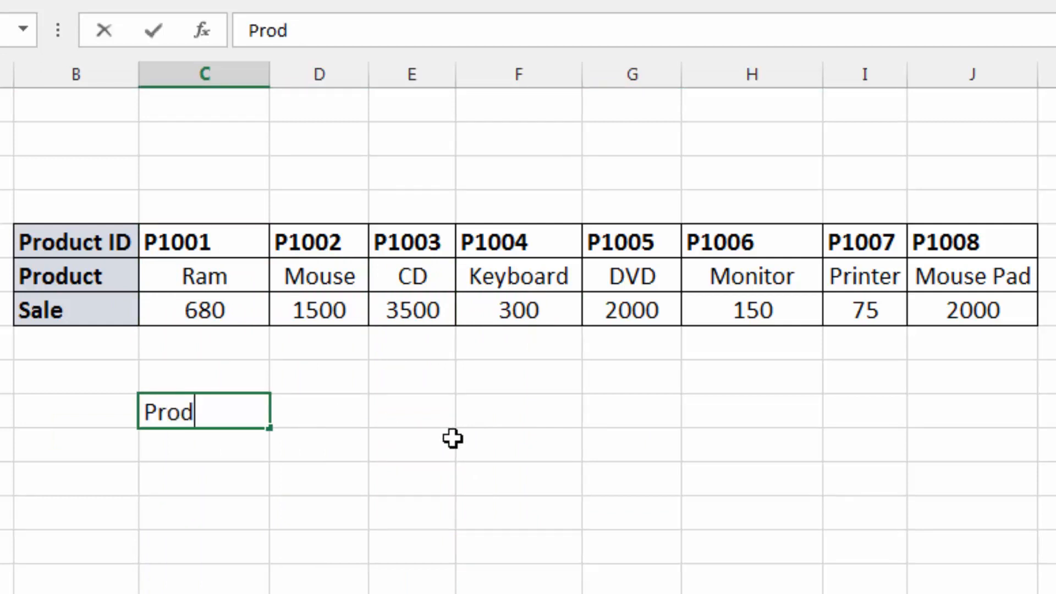
pyautogui.write('uct ID')
pyautogui.press('Tab')
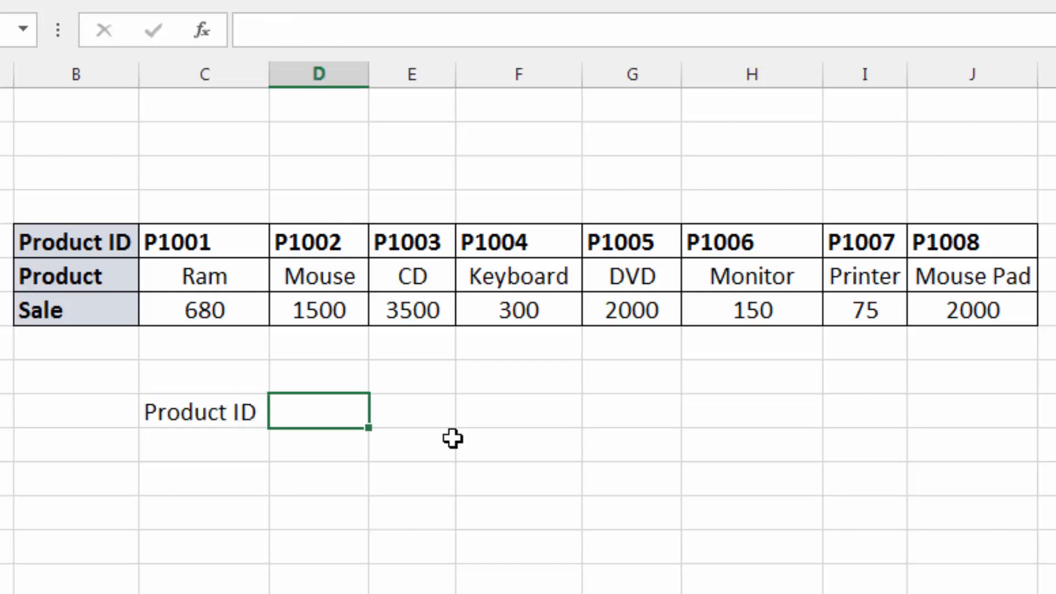
pyautogui.write('Sale')
pyautogui.press('Return')
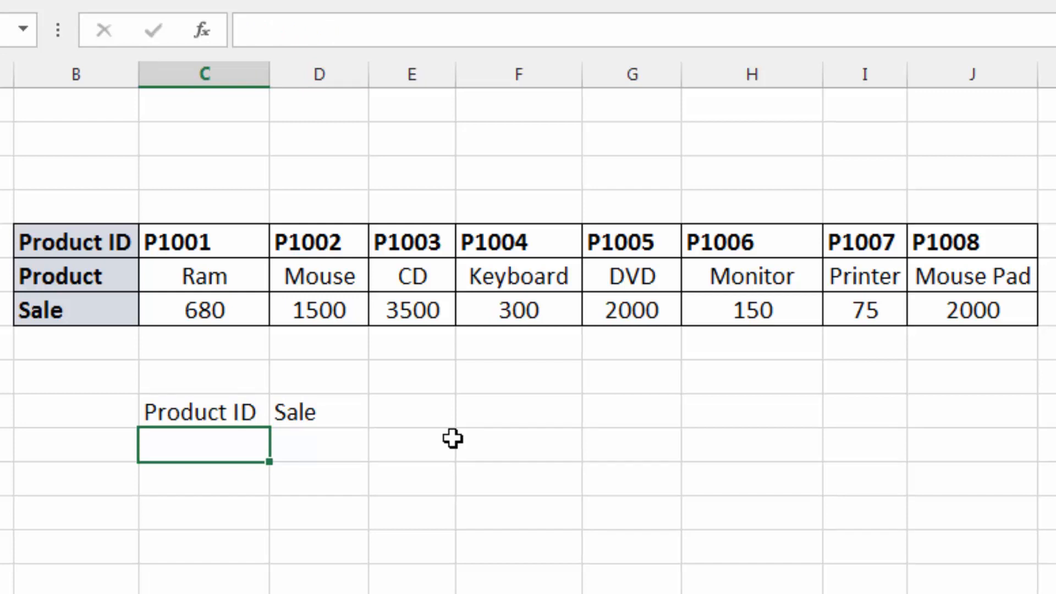
pyautogui.write('P1')
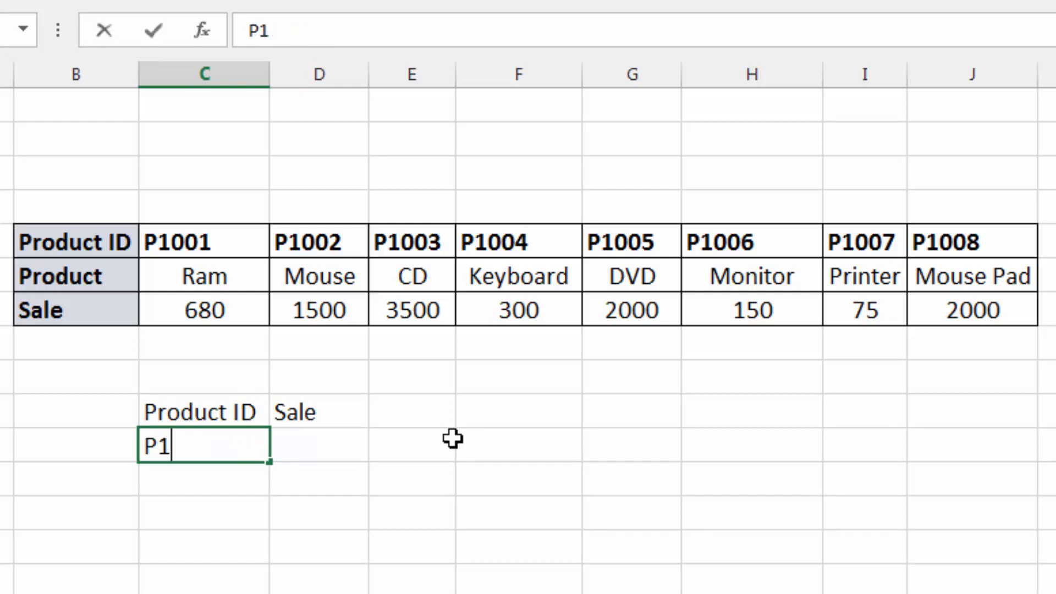
pyautogui.write('003')
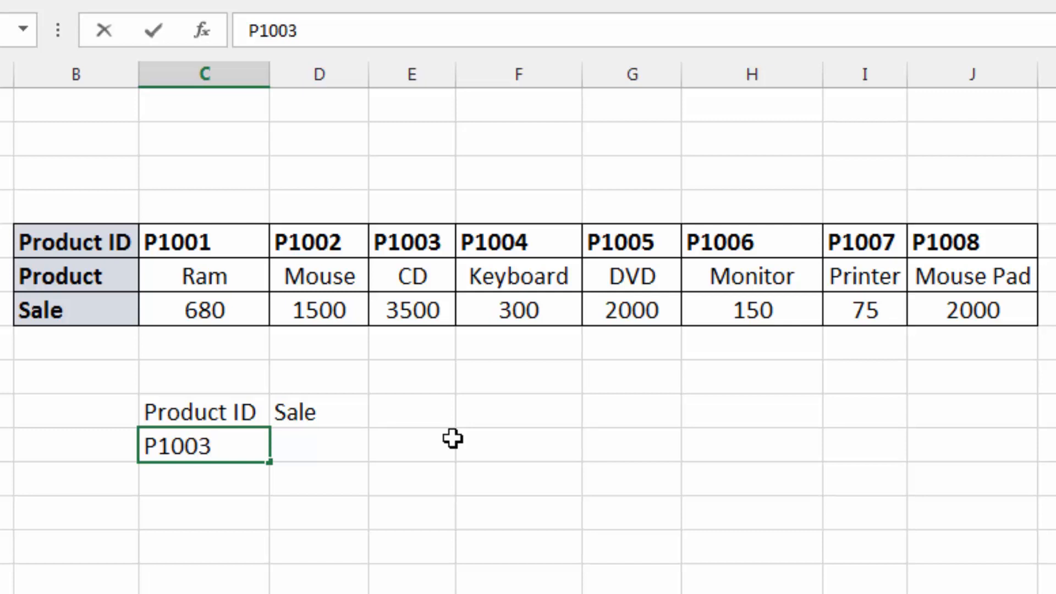
pyautogui.press('Tab')
# Step: Enter =HLOOKUP(C41,B35:J37,3,0) in D41 to retrieve the sale for the product ID by exact match
pyautogui.write('=')
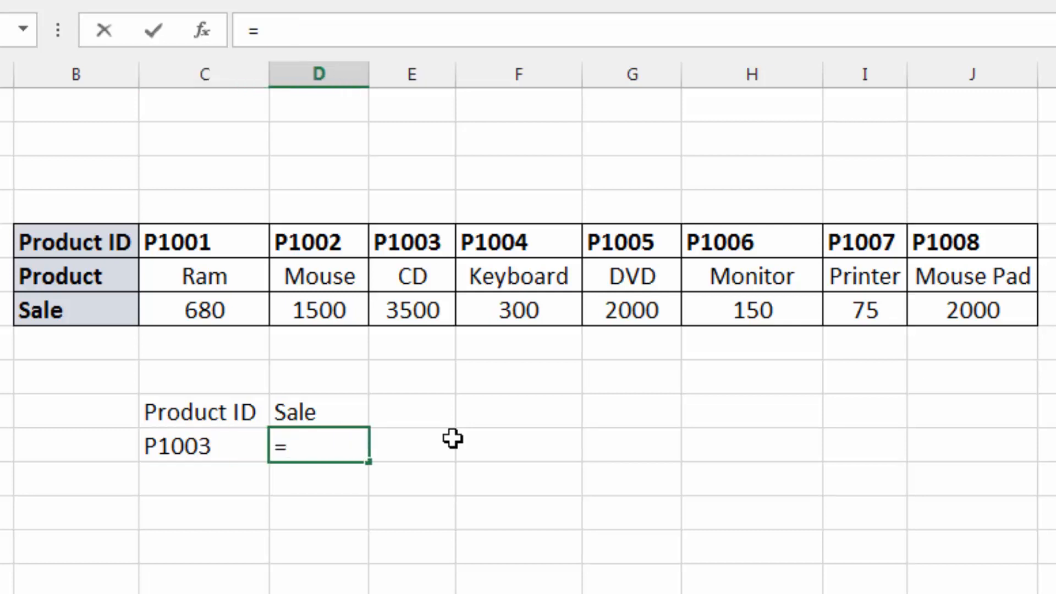
pyautogui.write('hlookup(')
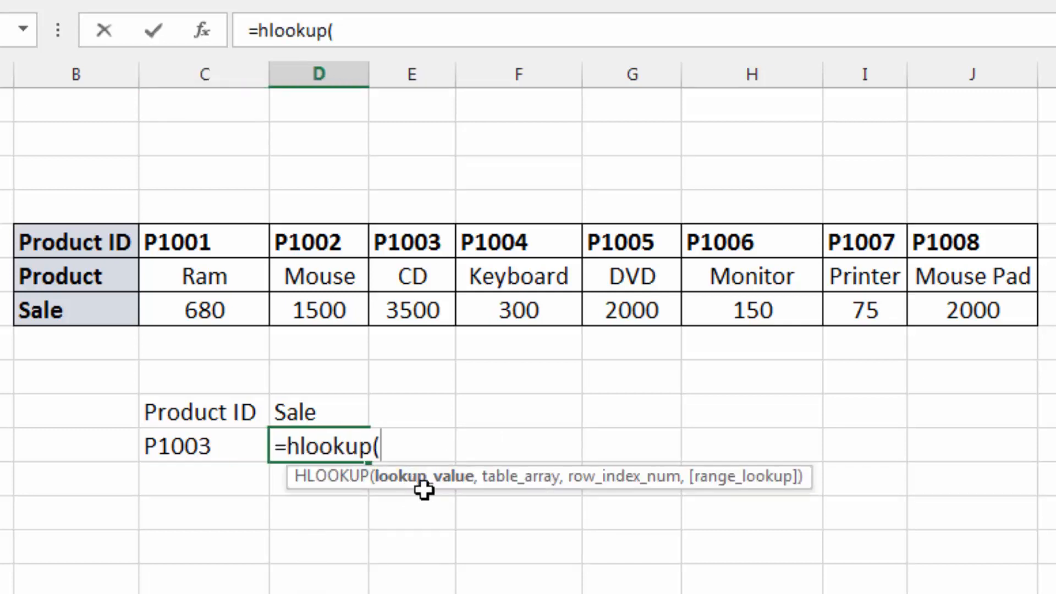
pyautogui.click(187, 447)
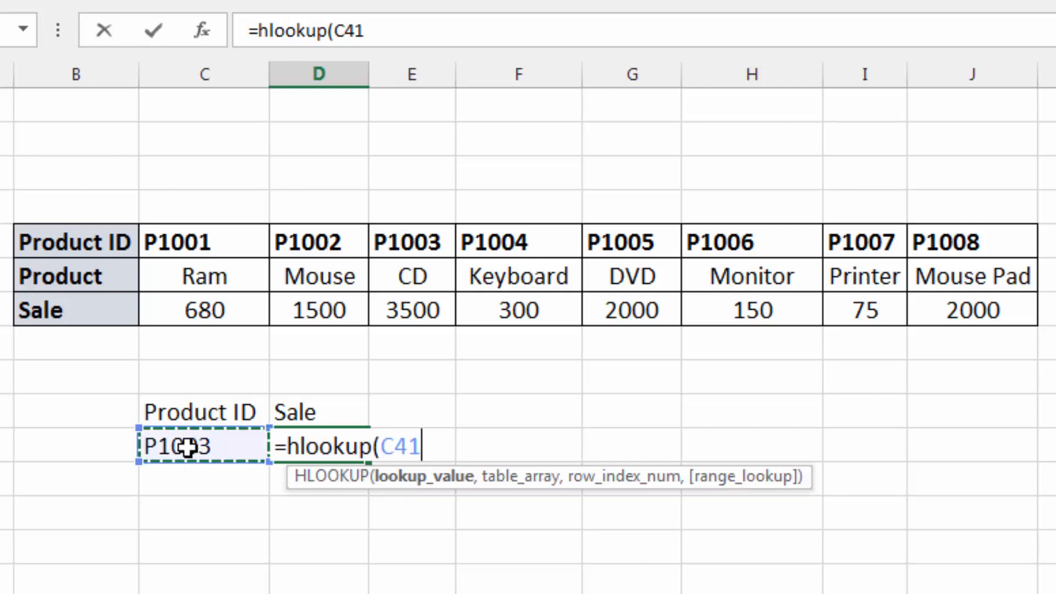
pyautogui.write(',')
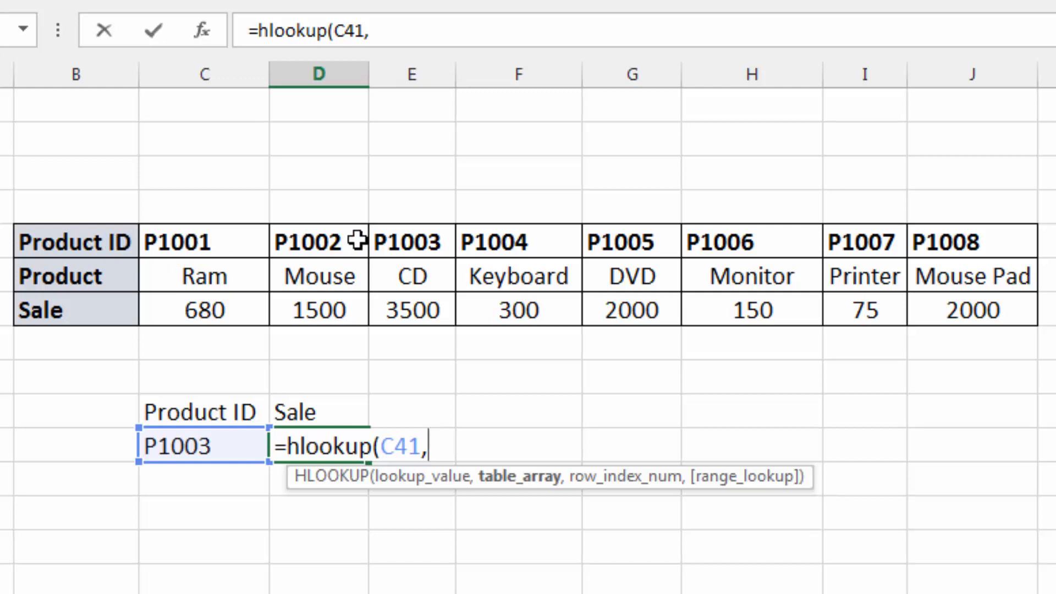
pyautogui.moveTo(87, 239); pyautogui.dragTo(959, 305)
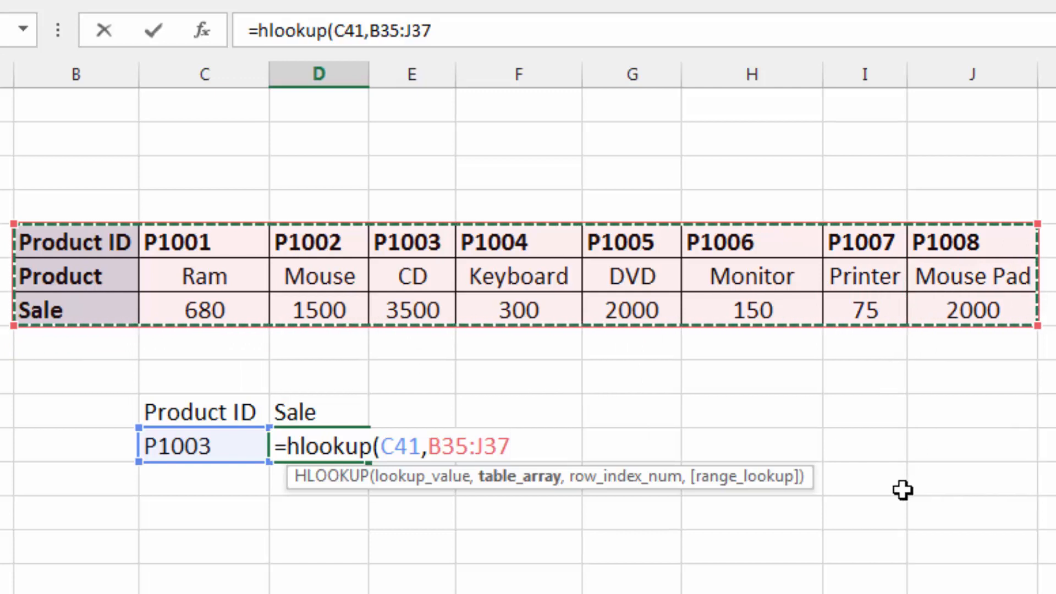
pyautogui.write(',')
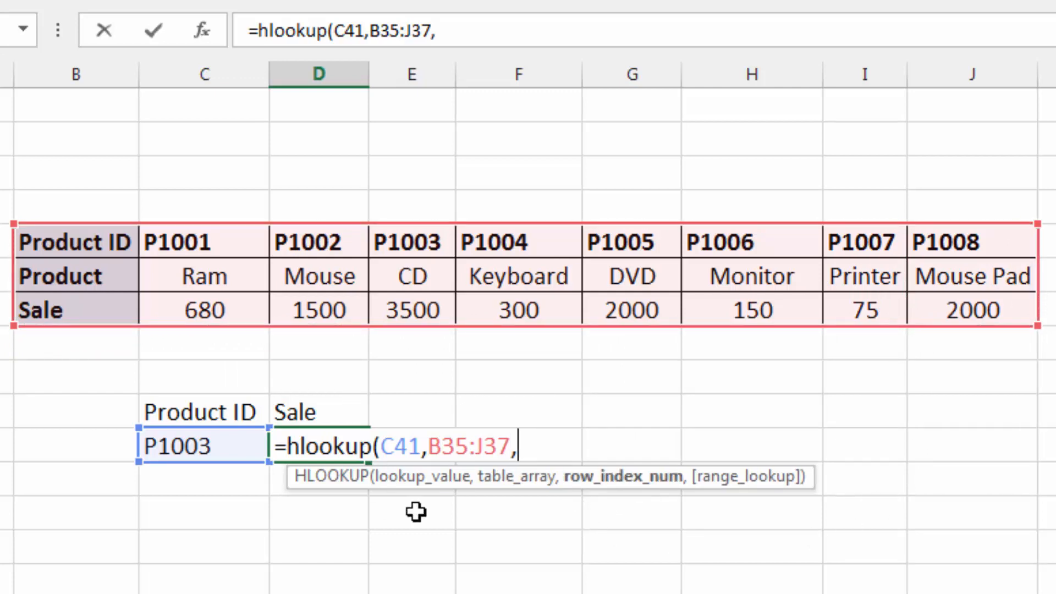
pyautogui.write('3,0')
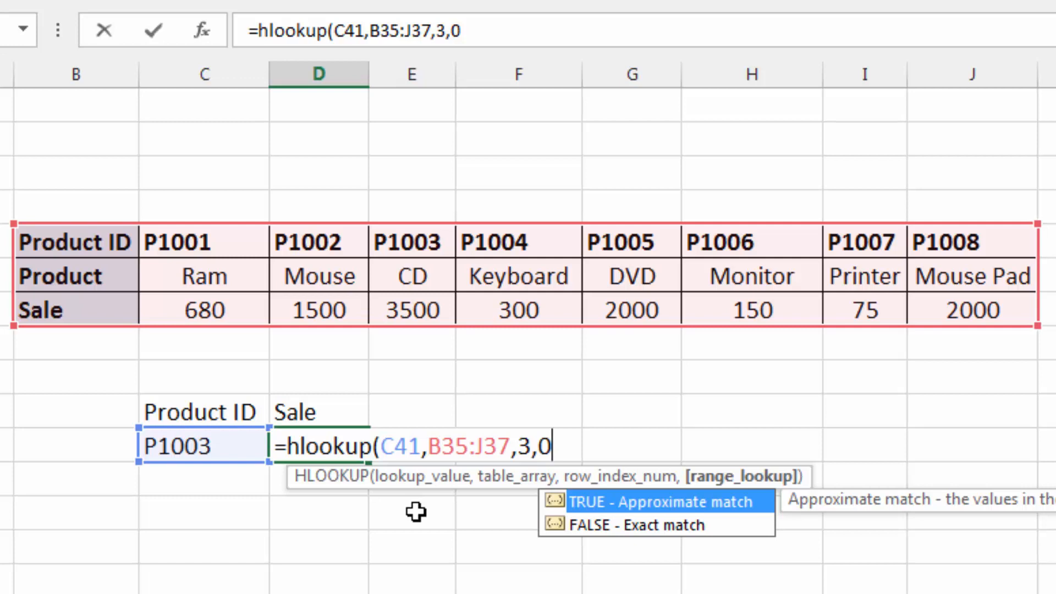
pyautogui.write(')')
pyautogui.press('Return')
# Step: Compare the HLOOKUP result in D41 with the Sale value under P1003 in the horizontal table
pyautogui.press('Left')
pyautogui.click(243, 446)
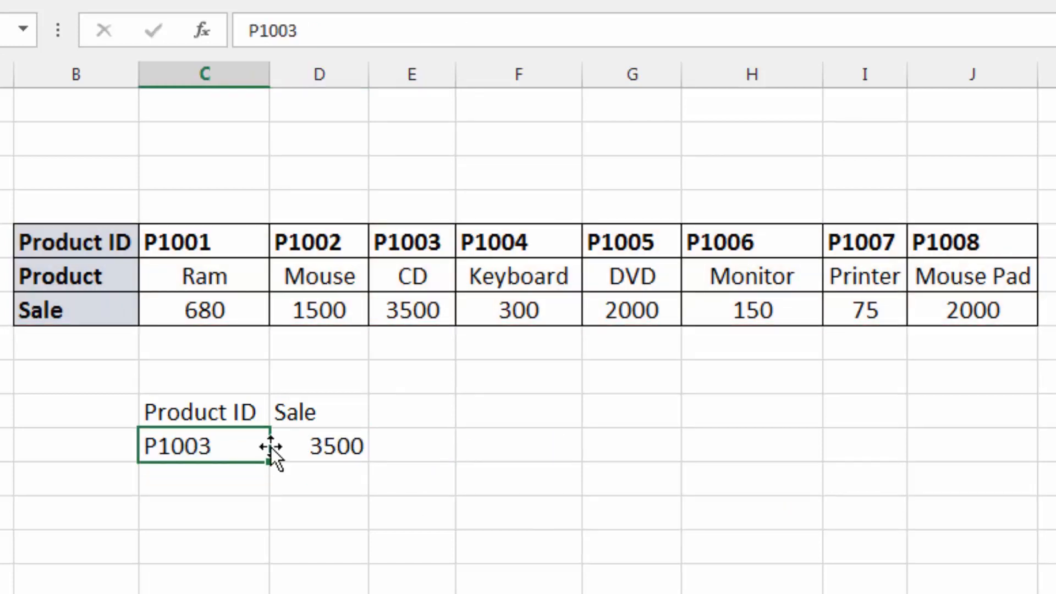
pyautogui.click(337, 444)
pyautogui.click(420, 312)
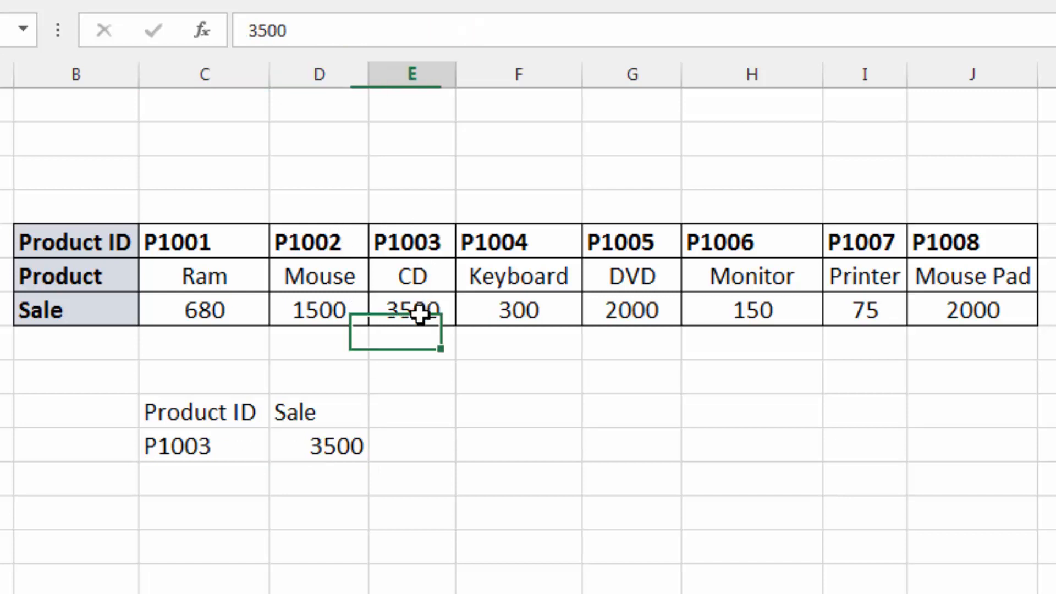
# Step: Change the lookup ID in C41 to P1007 and check the result against that product's Sale cell
pyautogui.click(218, 445)
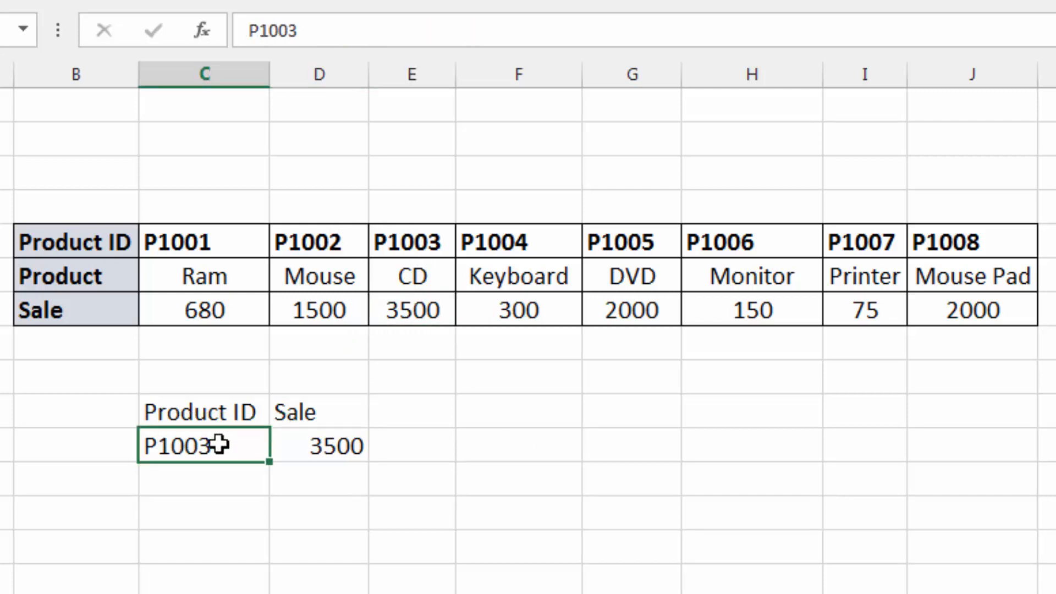
pyautogui.write('P1007')
pyautogui.press('Tab')
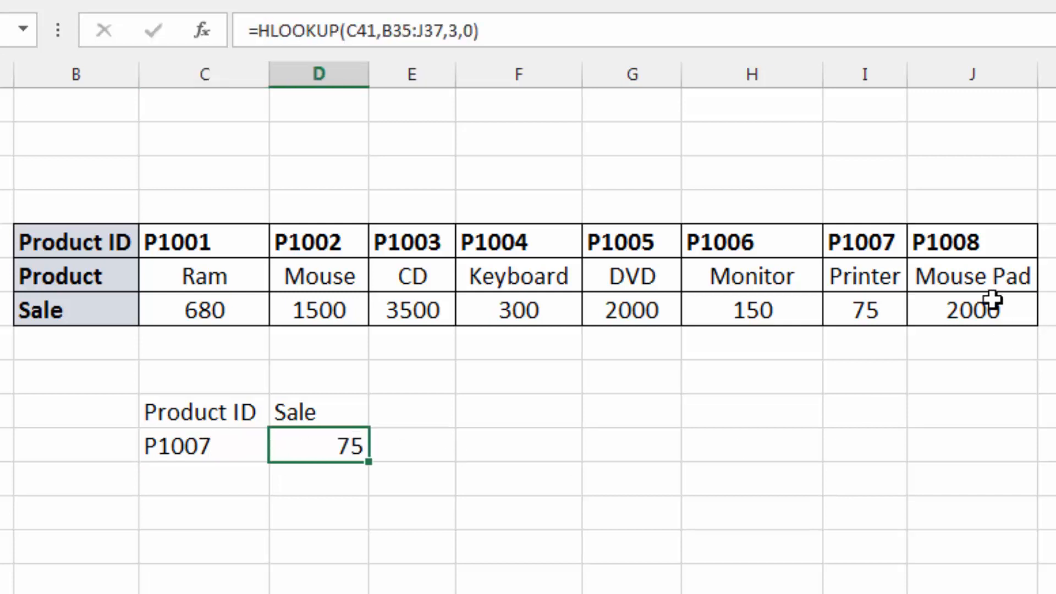
pyautogui.click(868, 308)
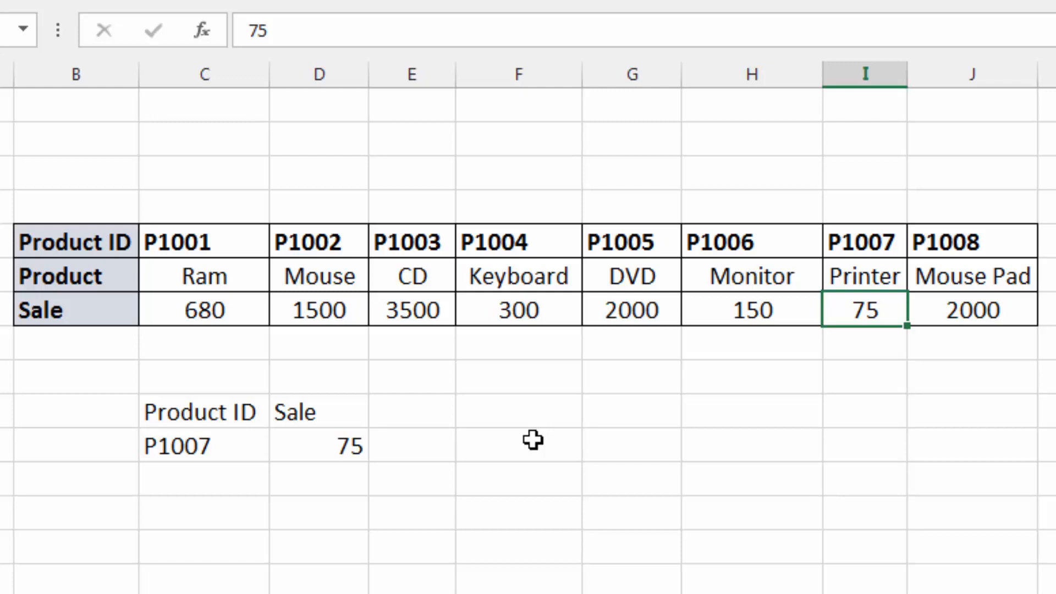
# Step: Return to the vertical product table and its lookup tables at the beginning of the sheet
pyautogui.click(336, 423)
pyautogui.scroll(7, 445, 567)
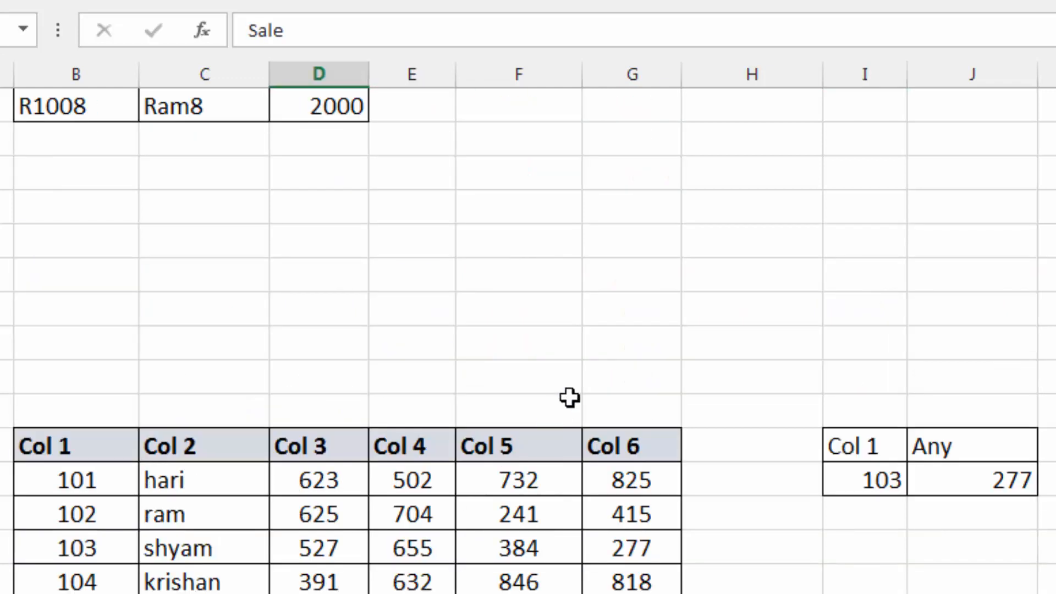
pyautogui.scroll(3, 598, 356)
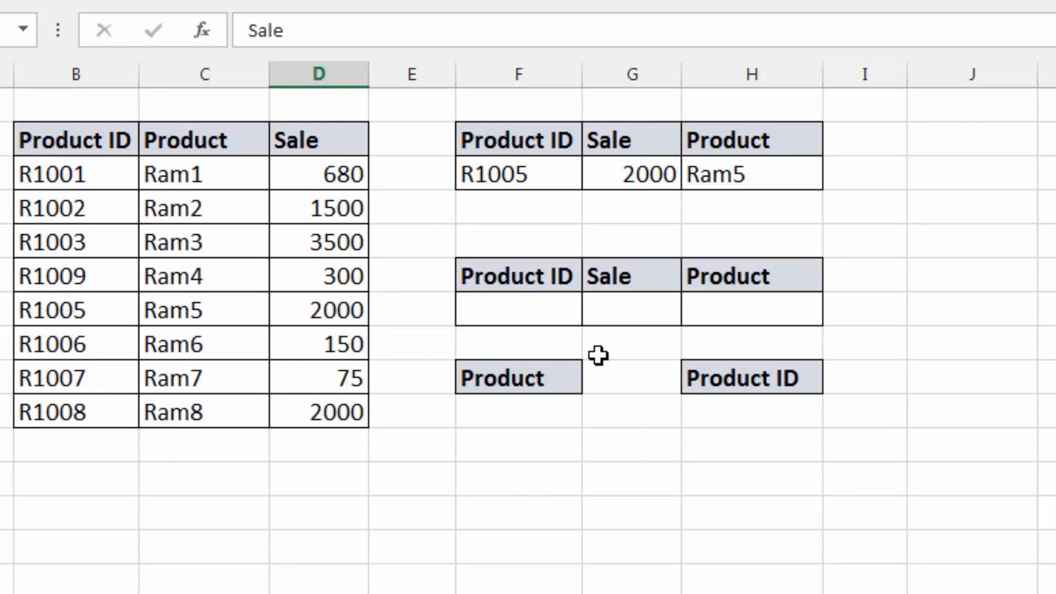